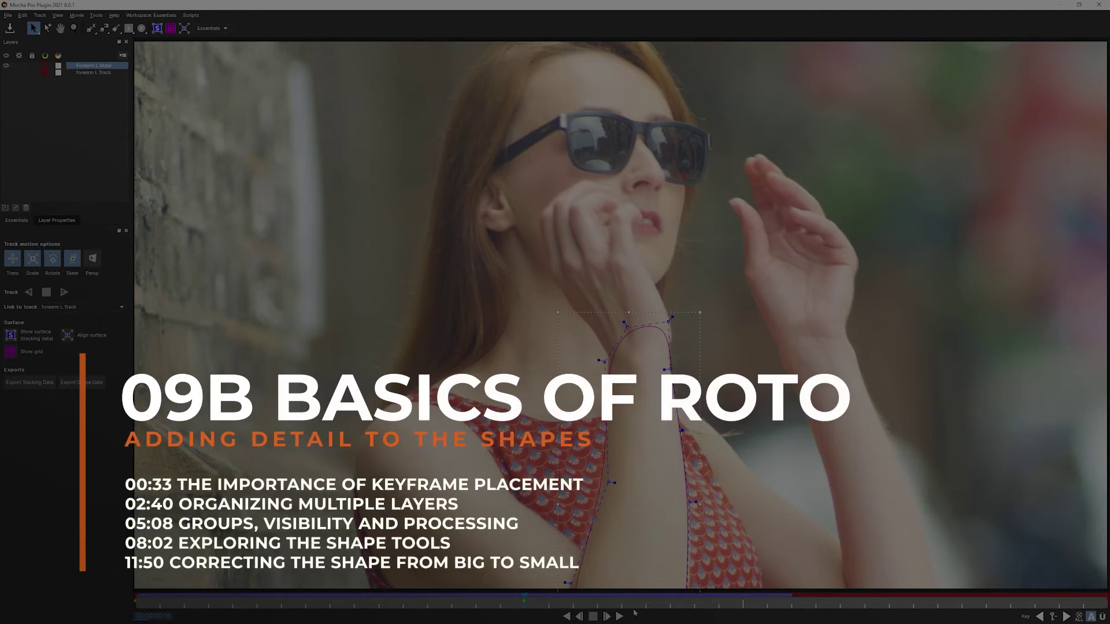
Play and scrub the shot up to frame 00:00:01:02 to check where the Forearm L Mask shape needs keyframes as the arm leaves frame.
click(607, 616)
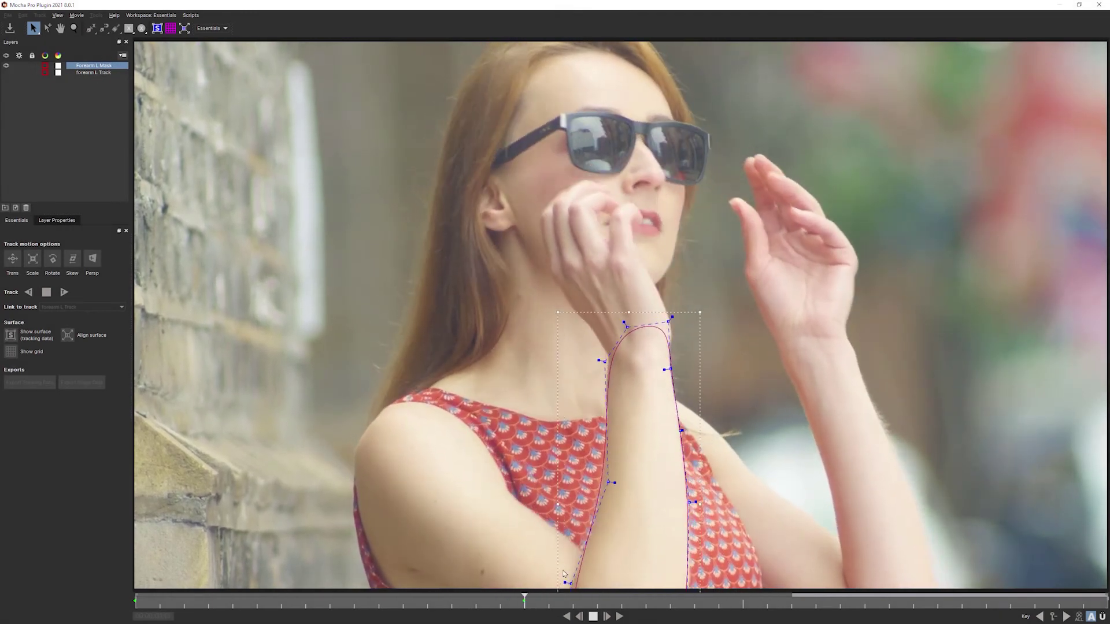
key(space)
click(525, 603)
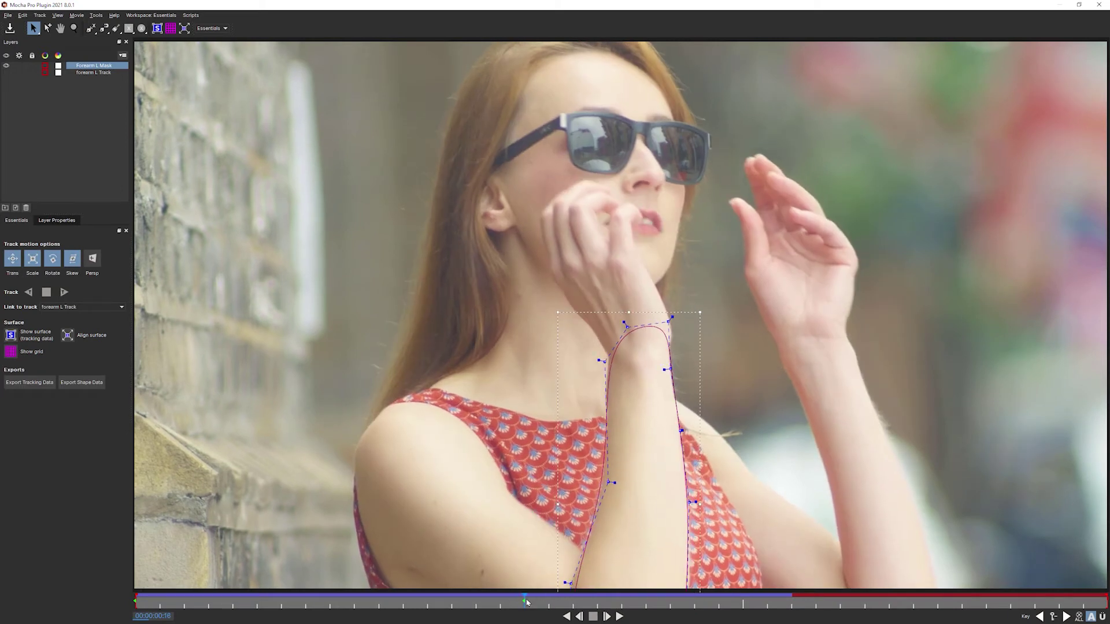
drag(527, 601, 788, 598)
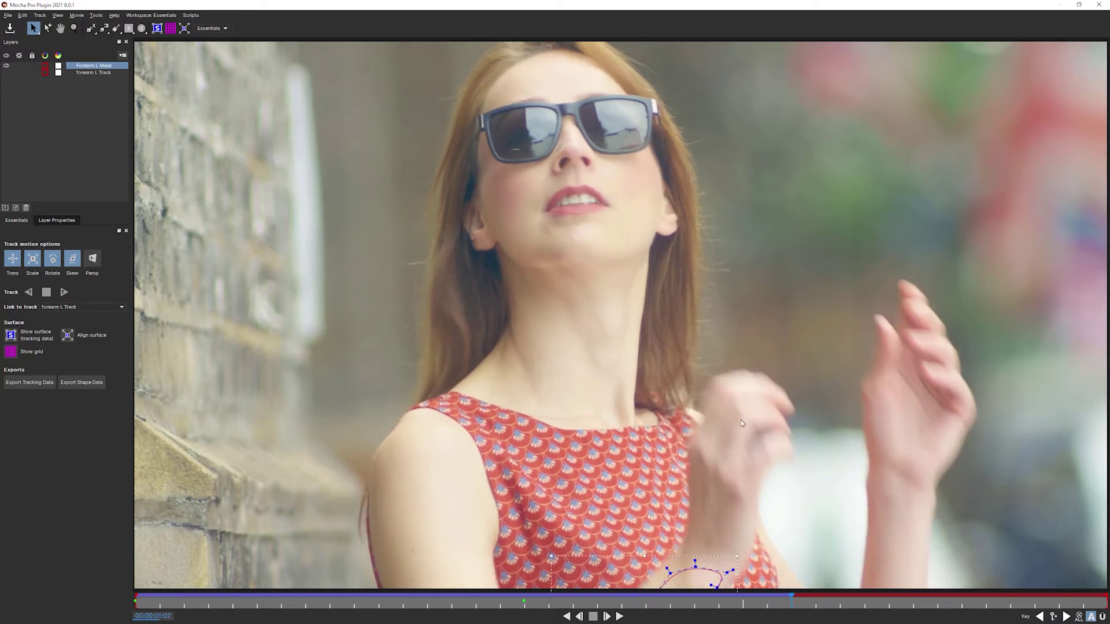
key(x)
drag(683, 351, 594, 223)
key(q)
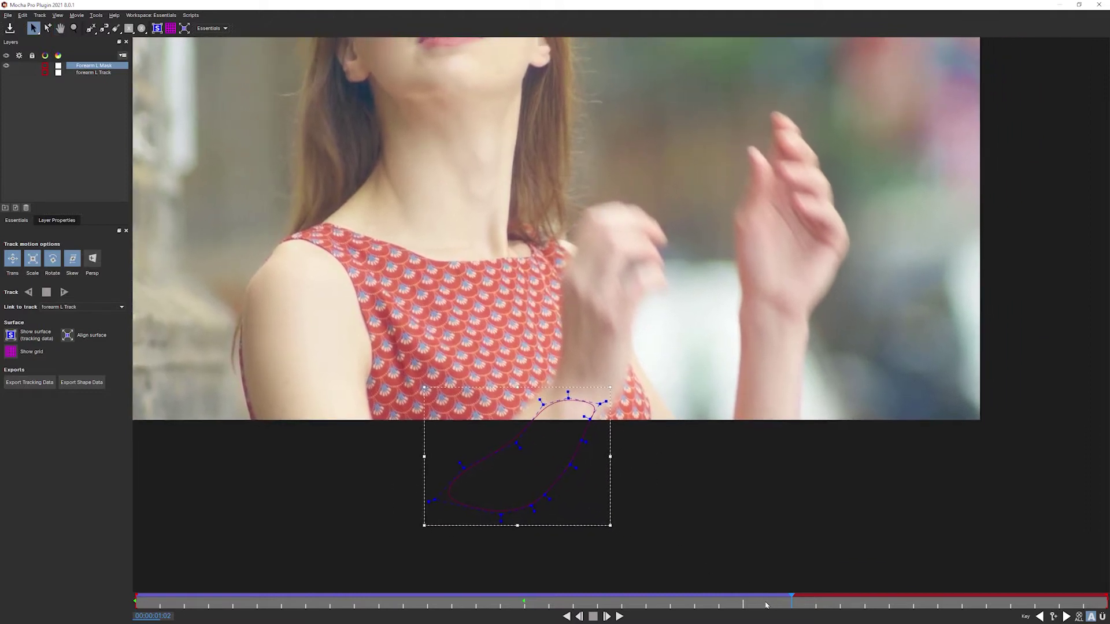
drag(763, 596, 646, 598)
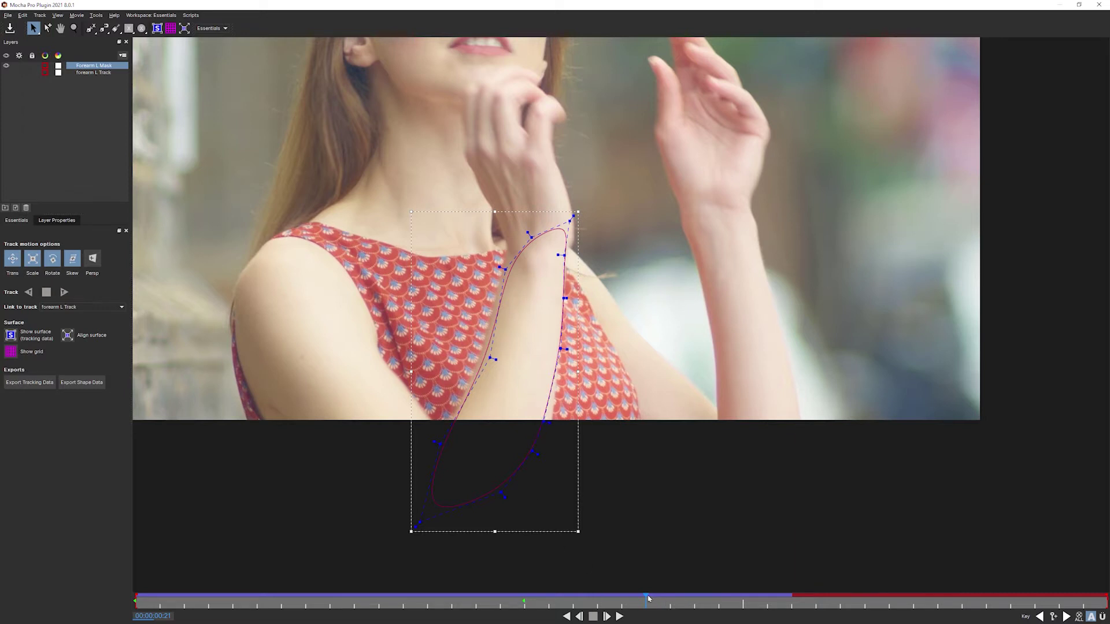
key(Left)
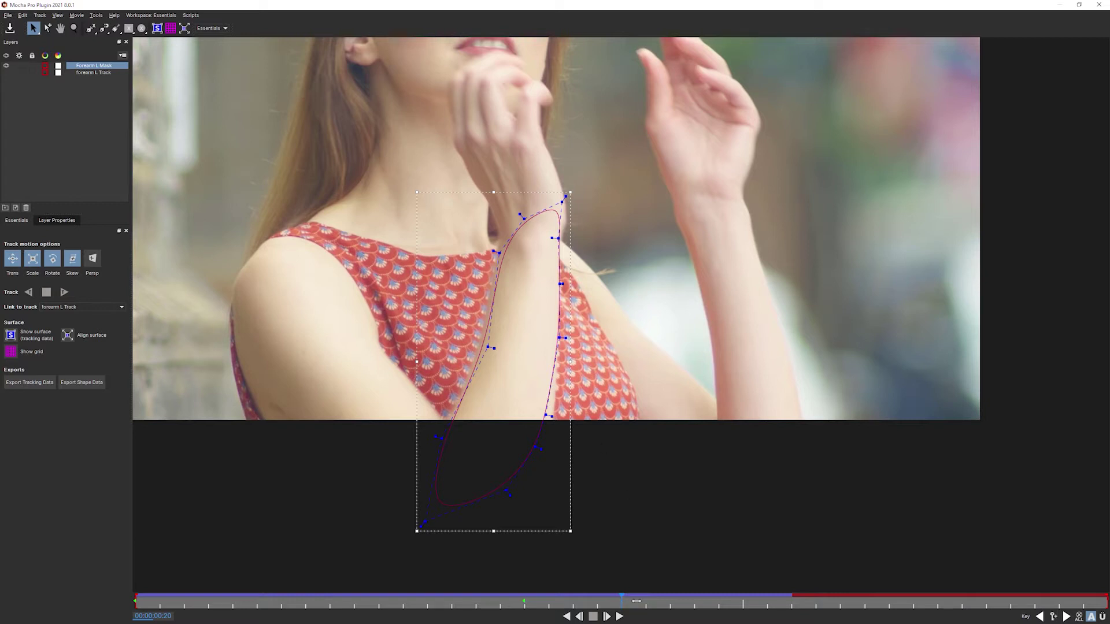
drag(622, 600, 792, 604)
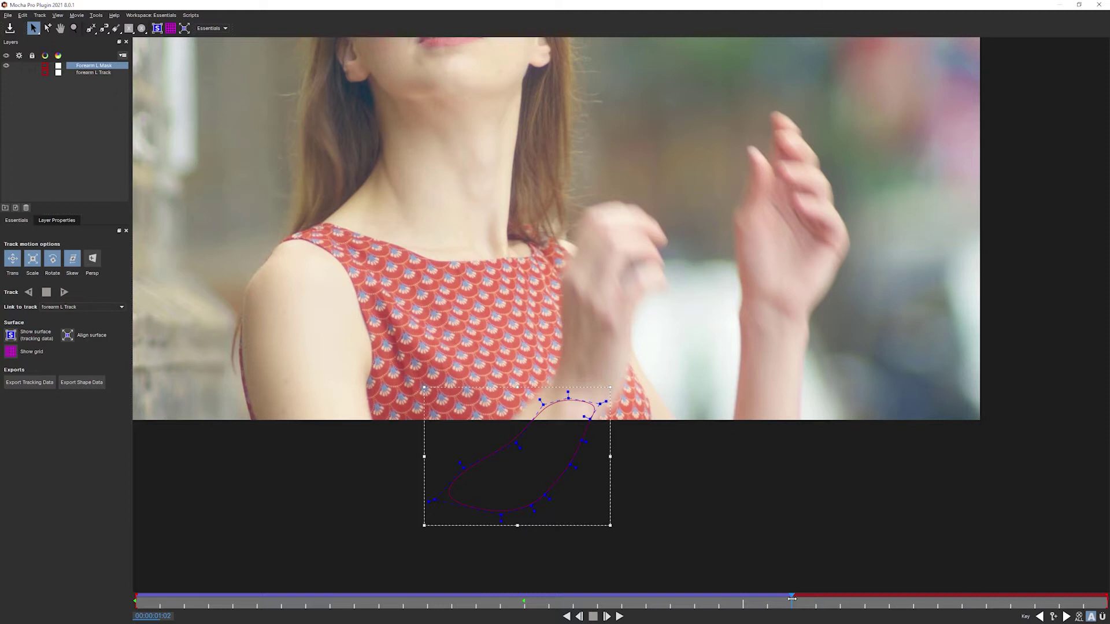
Try ending the Forearm L Mask layer at frame 00:00:01:02.
click(56, 225)
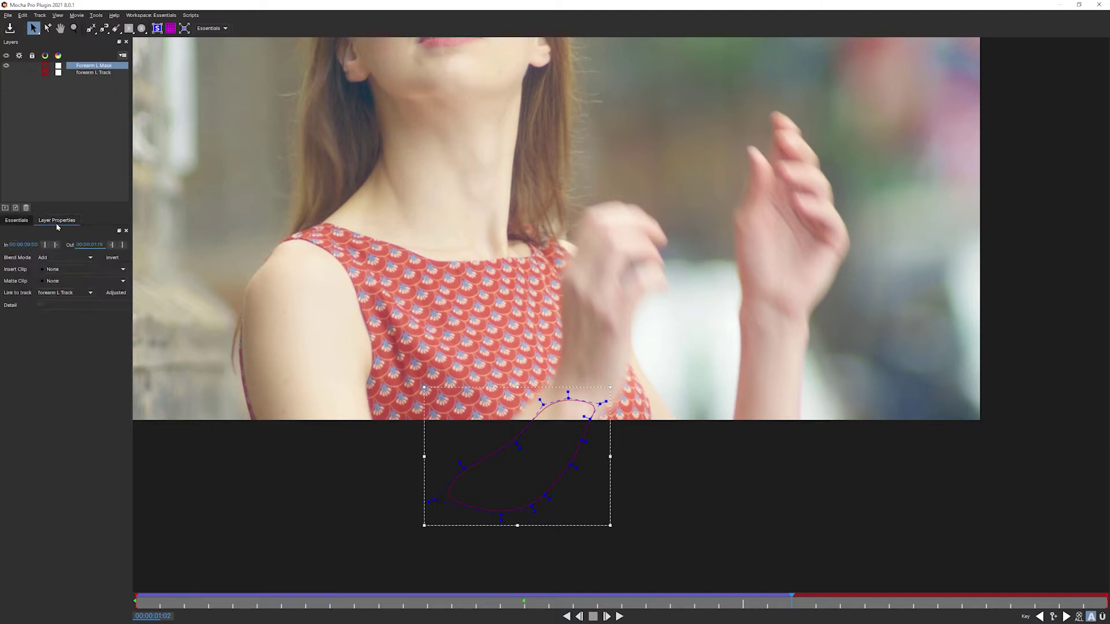
click(122, 246)
mouse_move(793, 604)
mouse_down()
mouse_move(815, 602)
mouse_move(792, 601)
mouse_up()
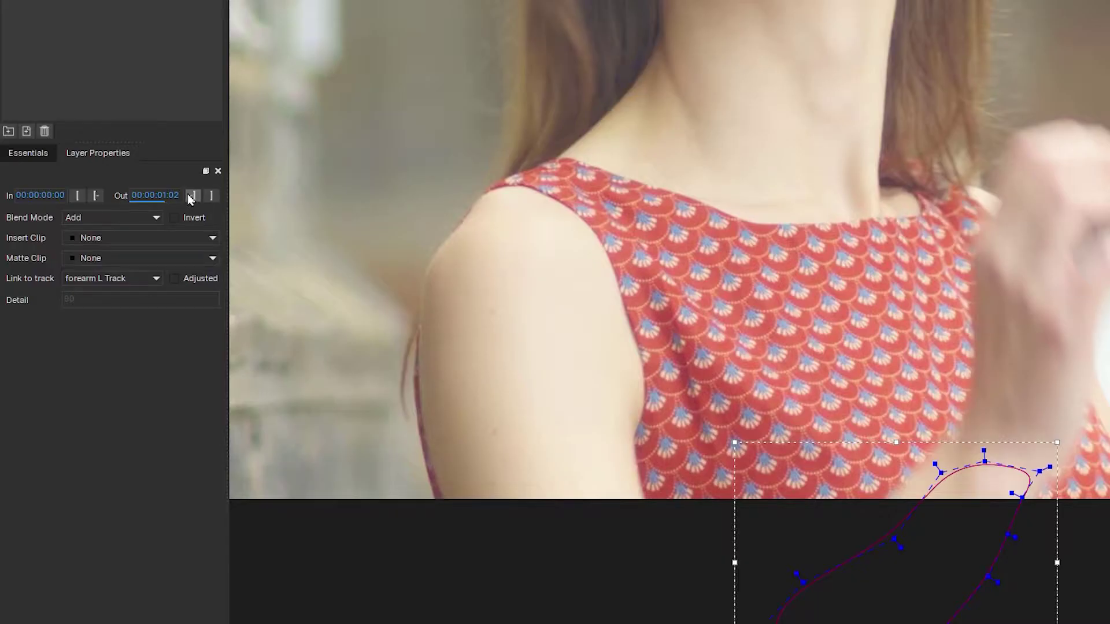
click(194, 197)
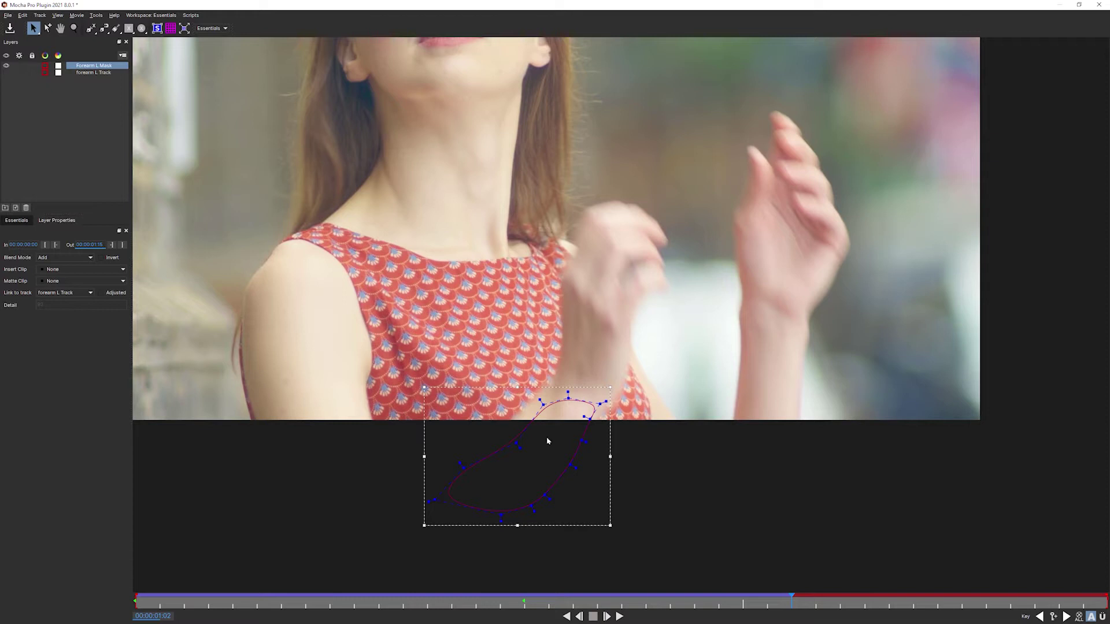
Keyframe the Forearm L Mask shape at 00:00:01:02 and move it entirely below the image at 00:00:01:03.
click(1053, 616)
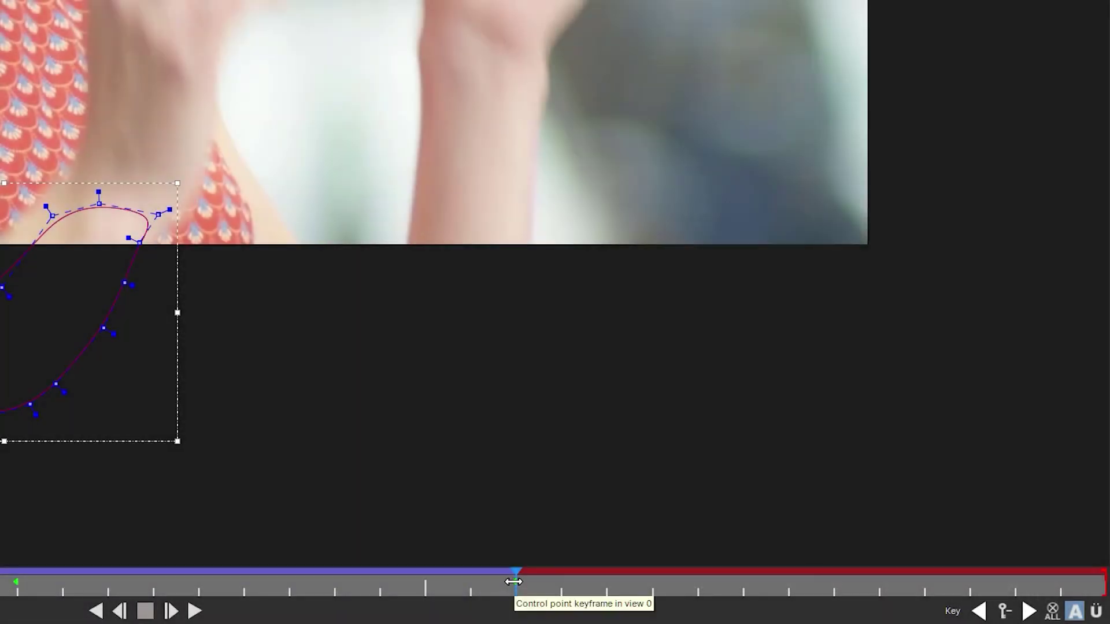
drag(514, 580, 554, 580)
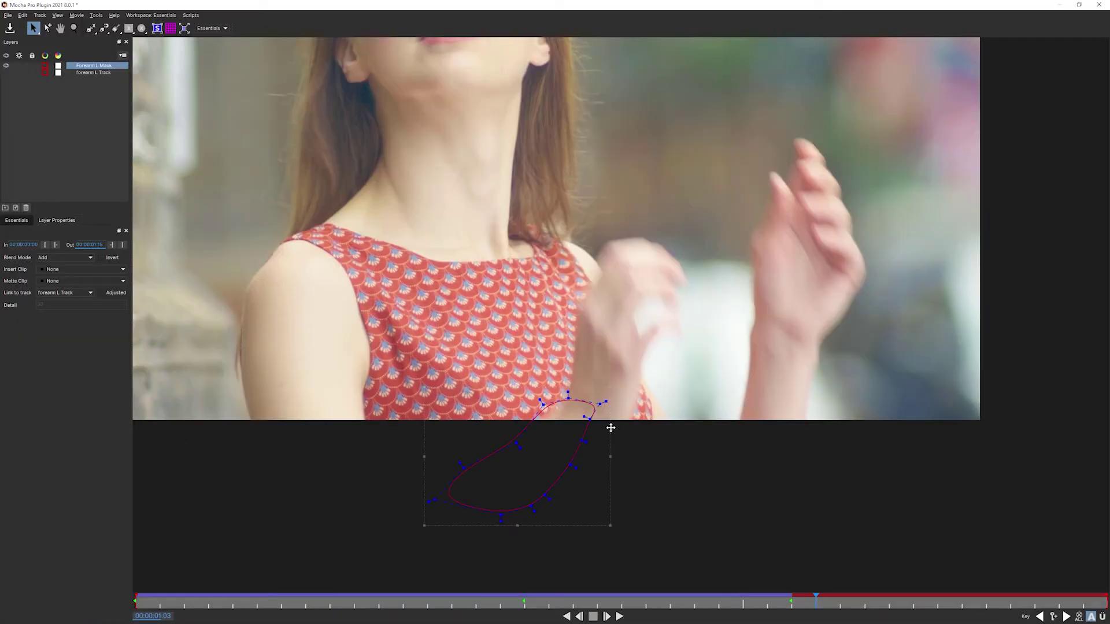
drag(623, 452, 622, 448)
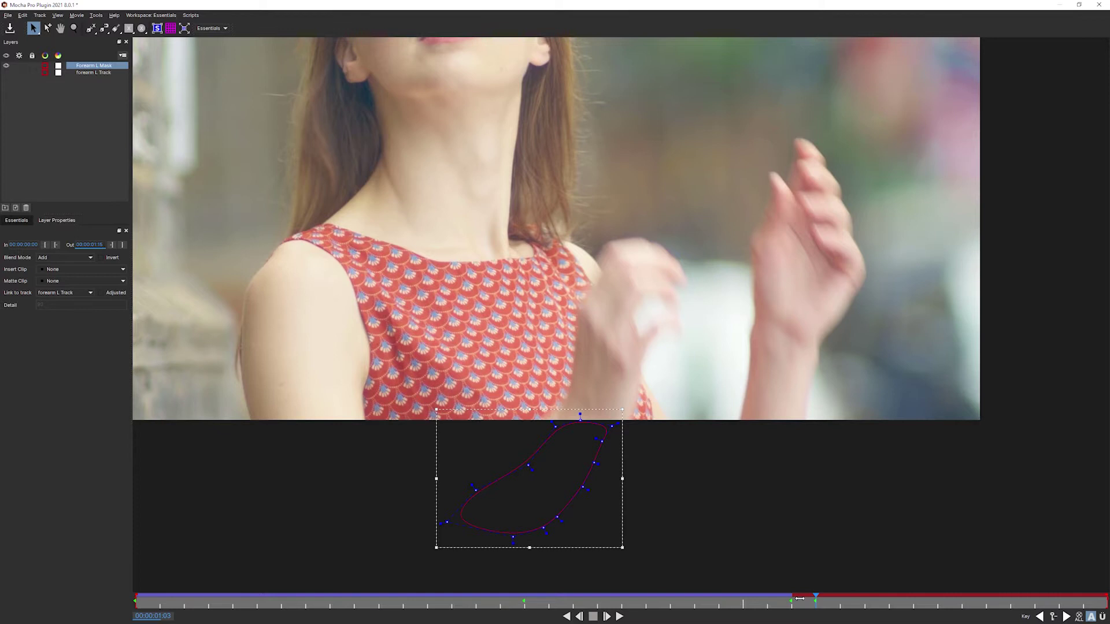
Set the Forearm L Mask layer's out point to frame 00:00:01:03.
mouse_move(808, 599)
mouse_down()
mouse_move(792, 599)
mouse_move(814, 599)
mouse_up()
click(123, 245)
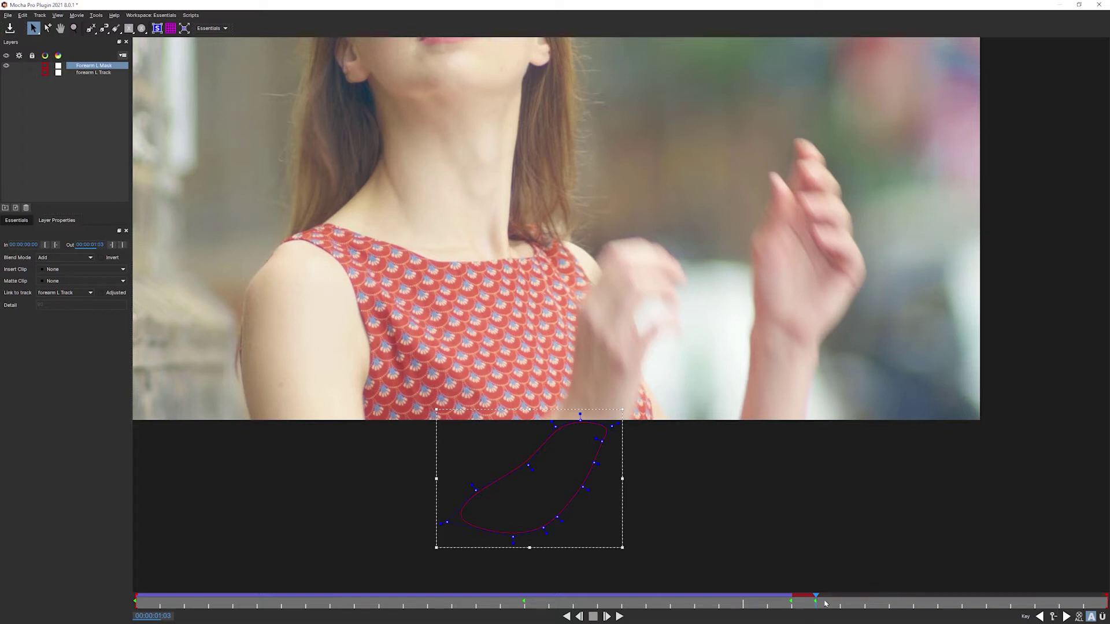
mouse_move(816, 601)
mouse_down()
mouse_move(783, 599)
mouse_move(960, 596)
mouse_move(738, 595)
mouse_move(868, 586)
mouse_move(793, 596)
mouse_move(805, 597)
mouse_up()
Return to the mask keyframe at 00:00:00:16 and fit the whole image in the viewer.
click(520, 600)
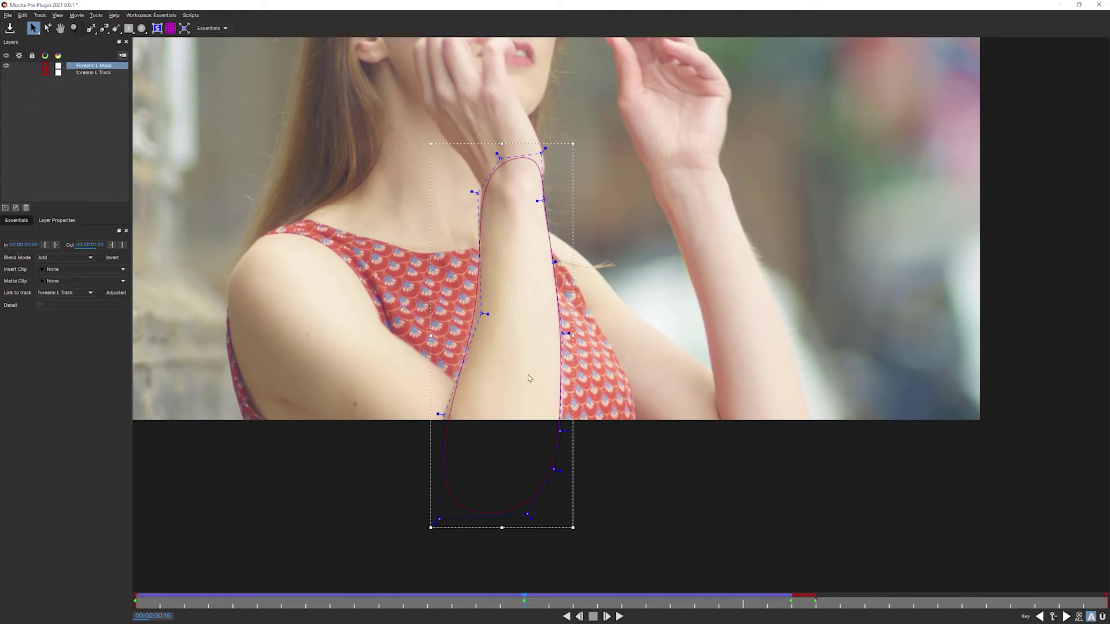
key(asterisk)
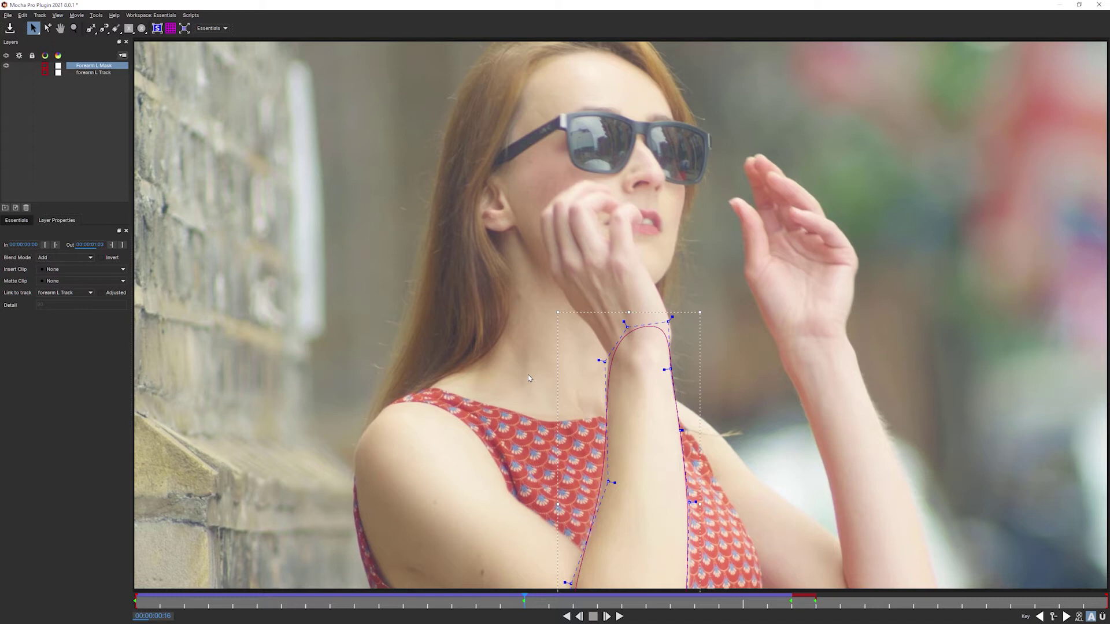
click(57, 15)
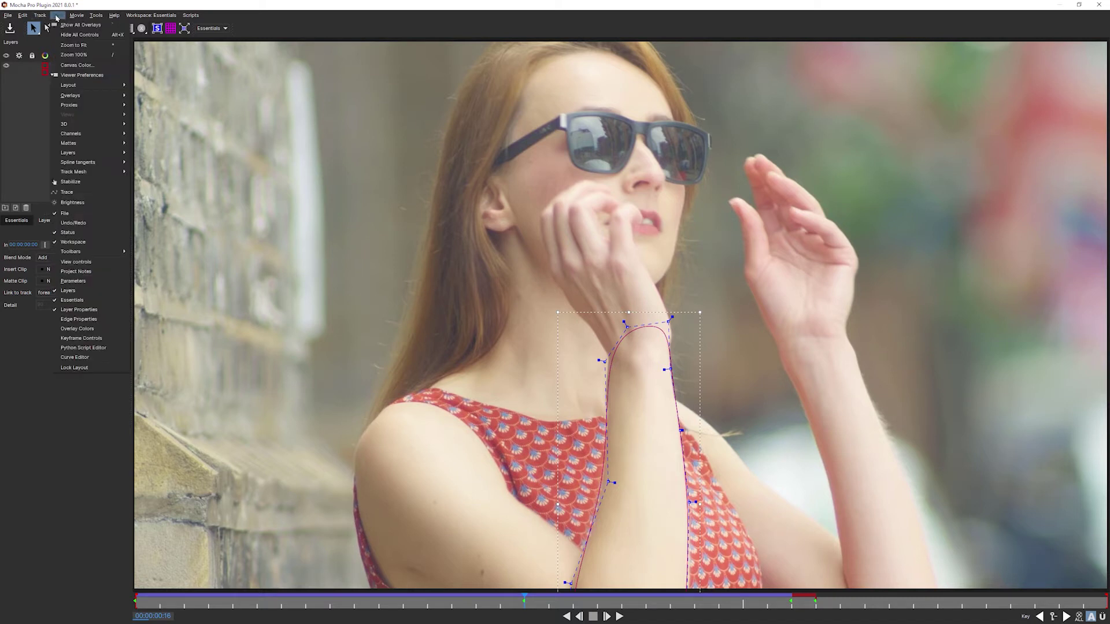
click(122, 45)
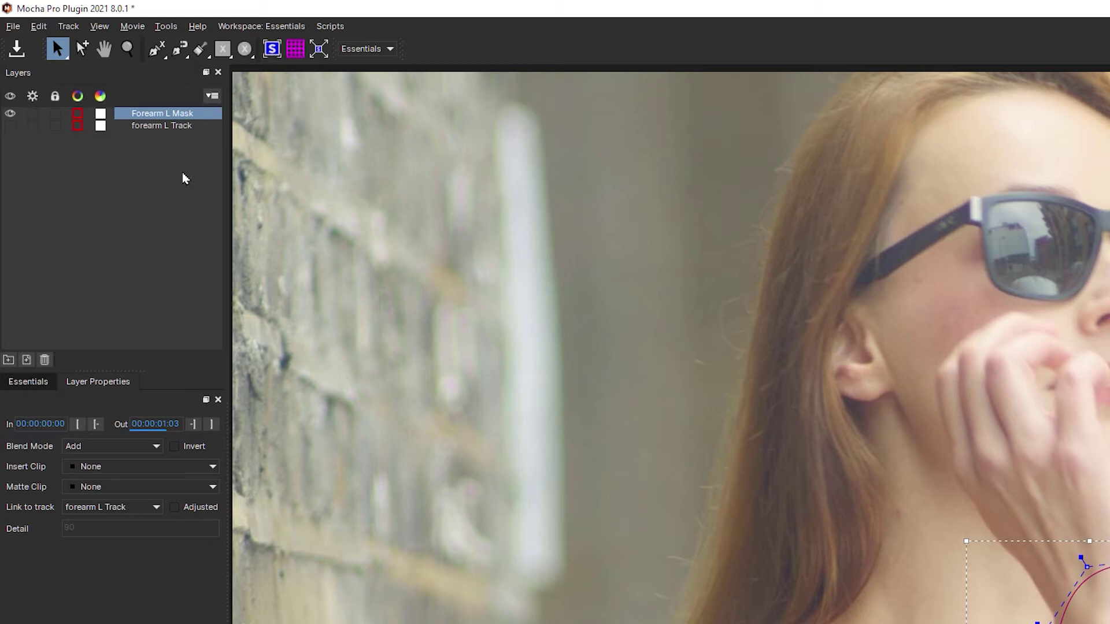
Put the forearm L Track layer in a new group named "Tracks" and turn off the group's visibility and processing.
click(197, 127)
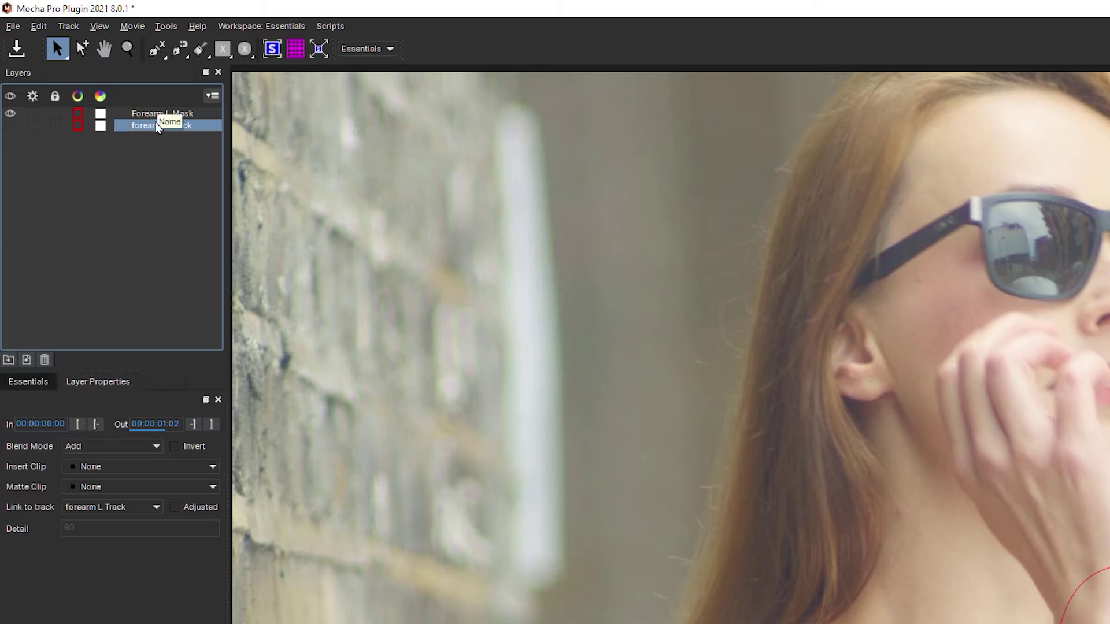
click(9, 359)
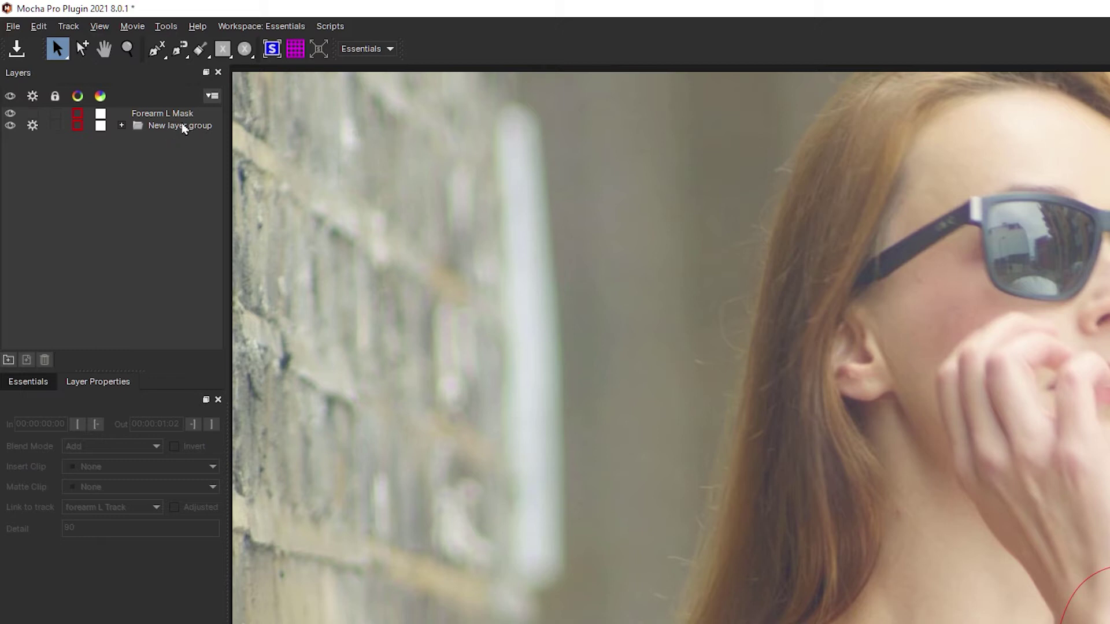
click(122, 125)
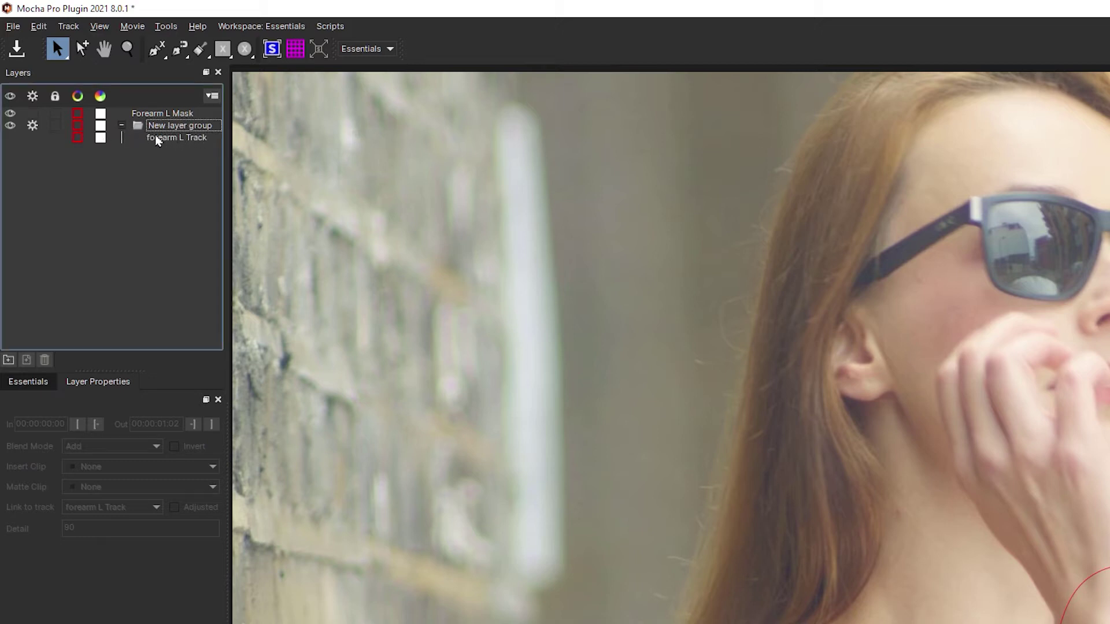
click(122, 125)
double_click(163, 127)
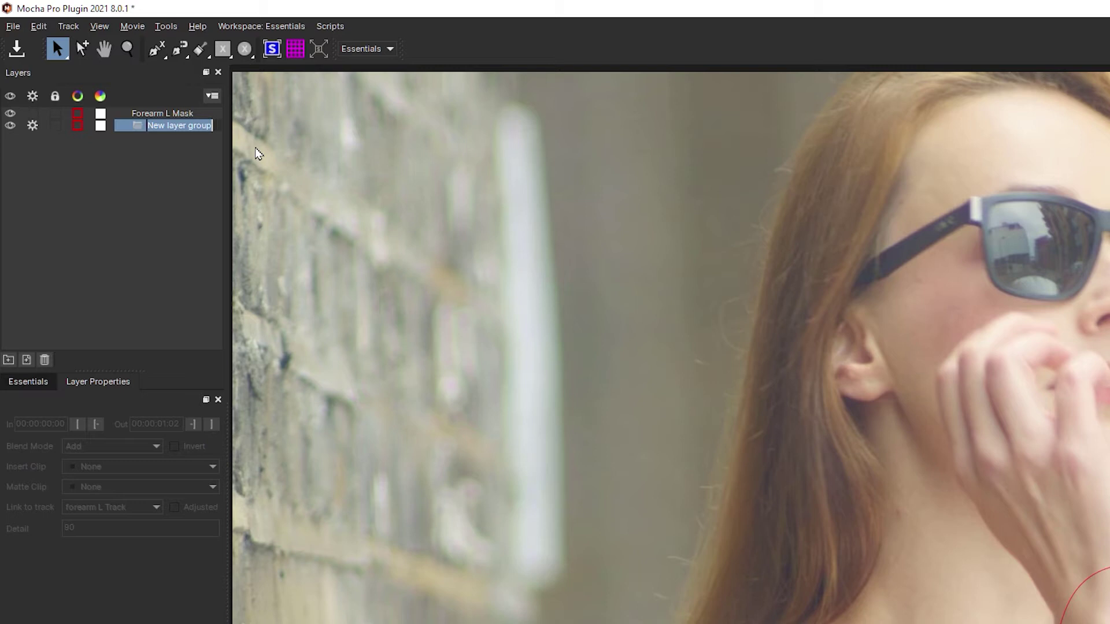
text(Tracks)
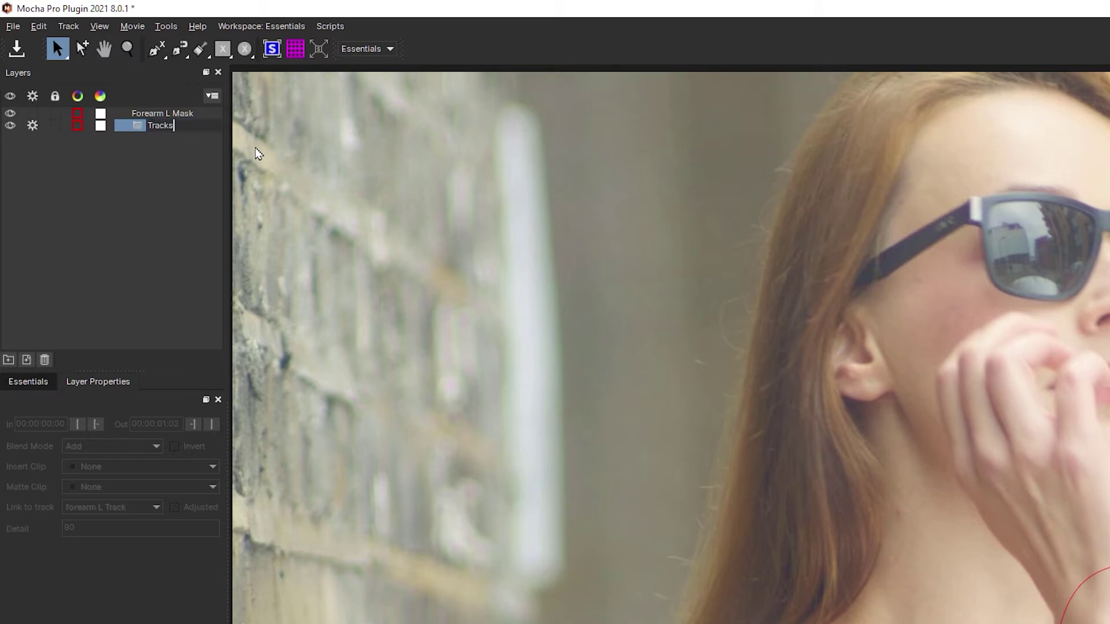
key(Return)
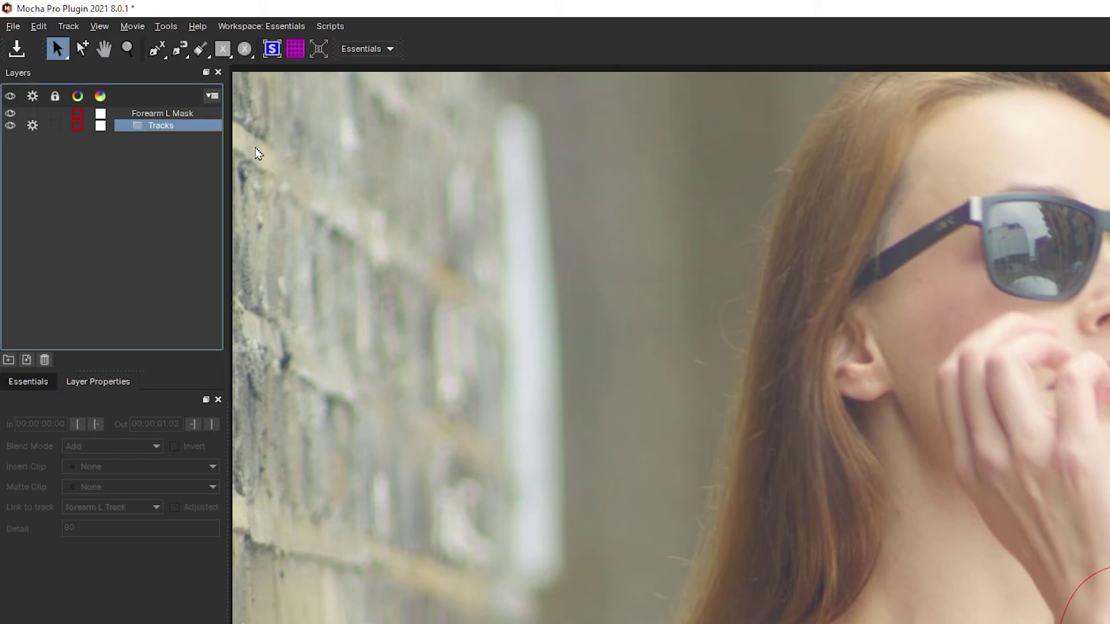
click(9, 126)
click(32, 126)
Put the Forearm L Mask layer in a new group named "Completed masks".
click(189, 113)
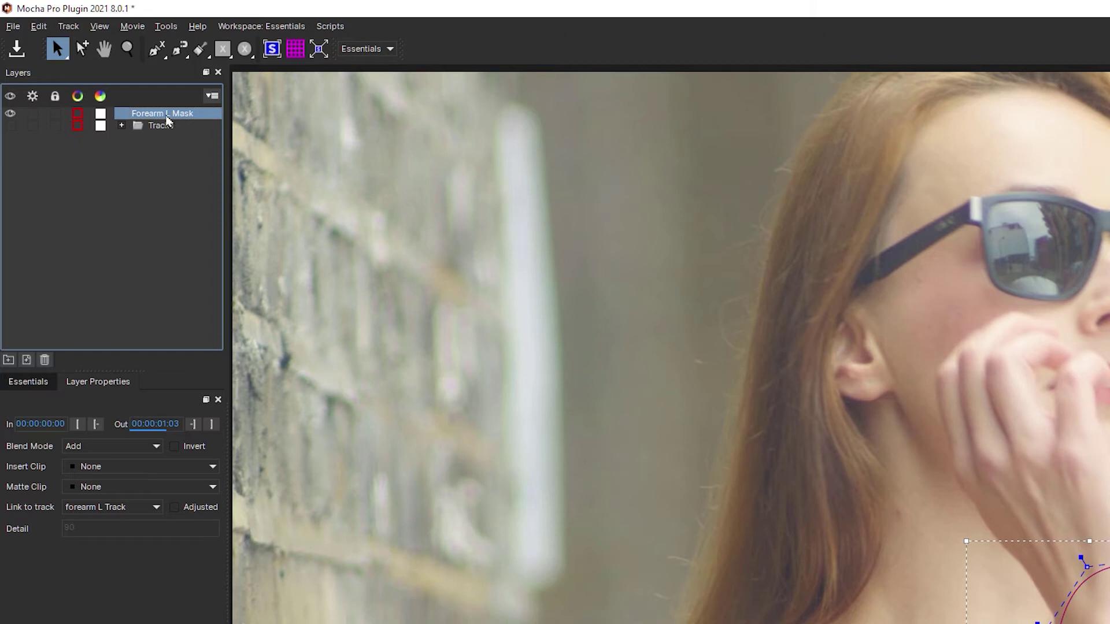
click(9, 361)
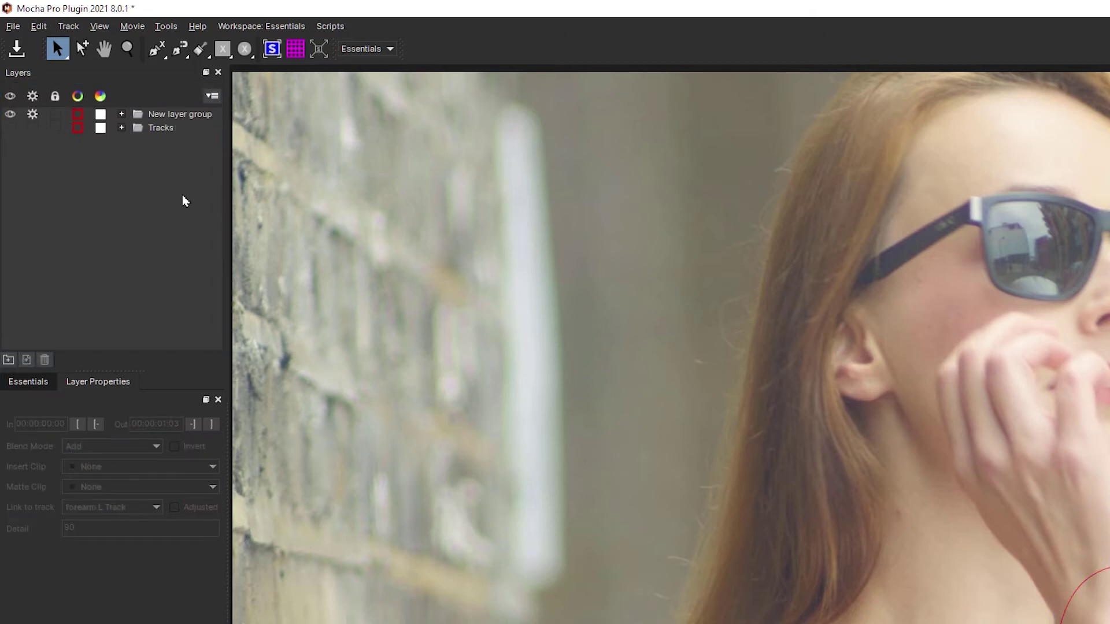
double_click(179, 115)
text(Complet)
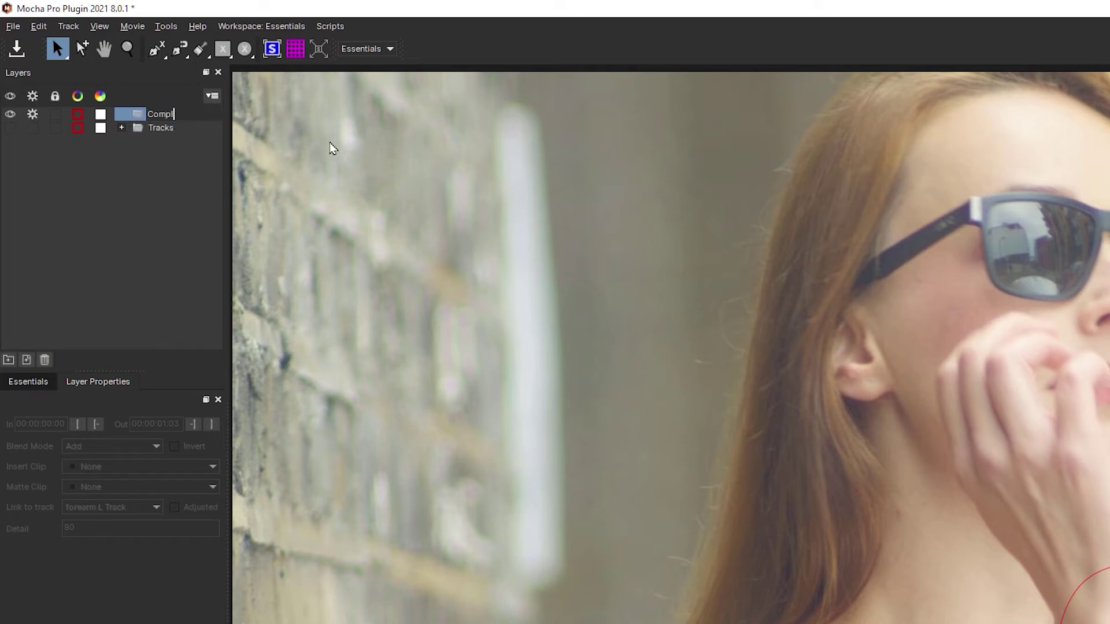
text(ed masks)
key(Return)
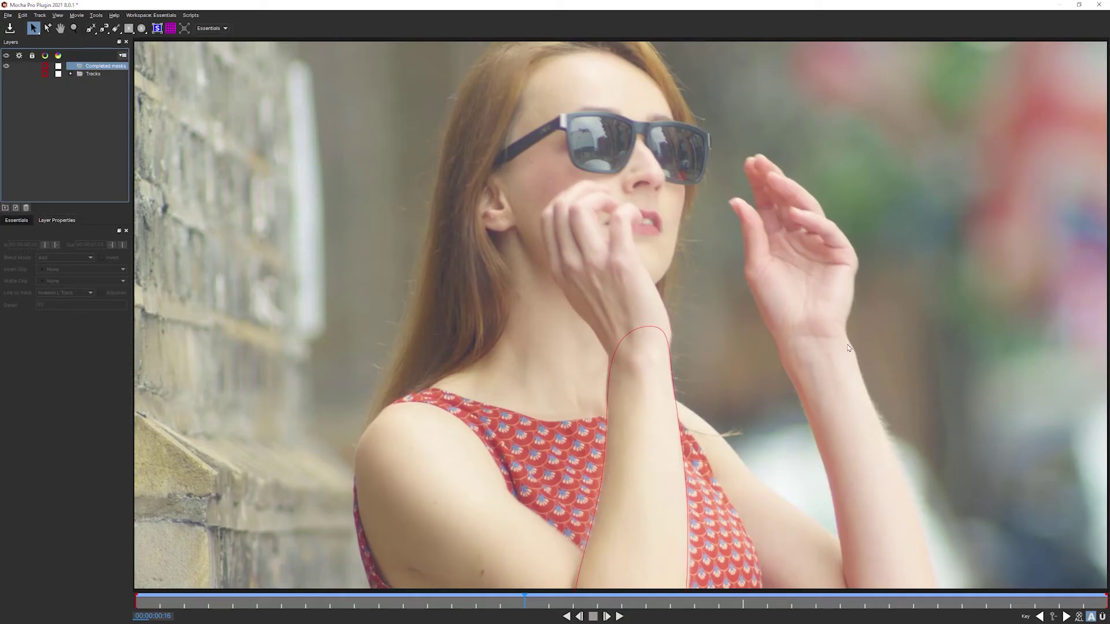
At frame 00:00:00:00, draw a closed eight-point X-Spline around the not yet masked forearm, from the wrist to the elbow.
drag(525, 601, 137, 600)
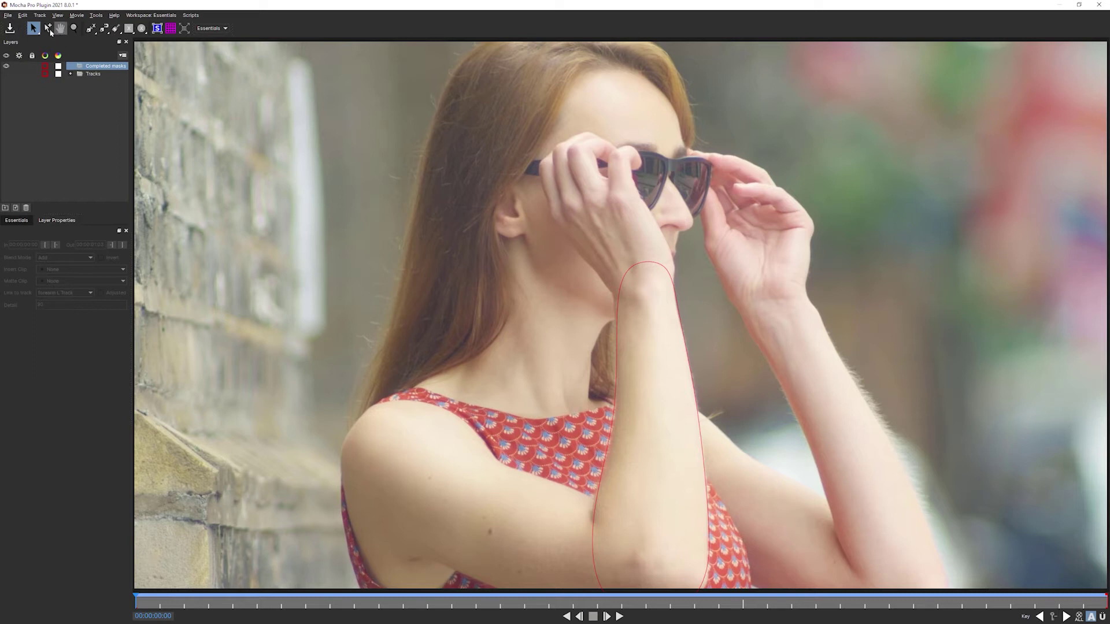
click(91, 29)
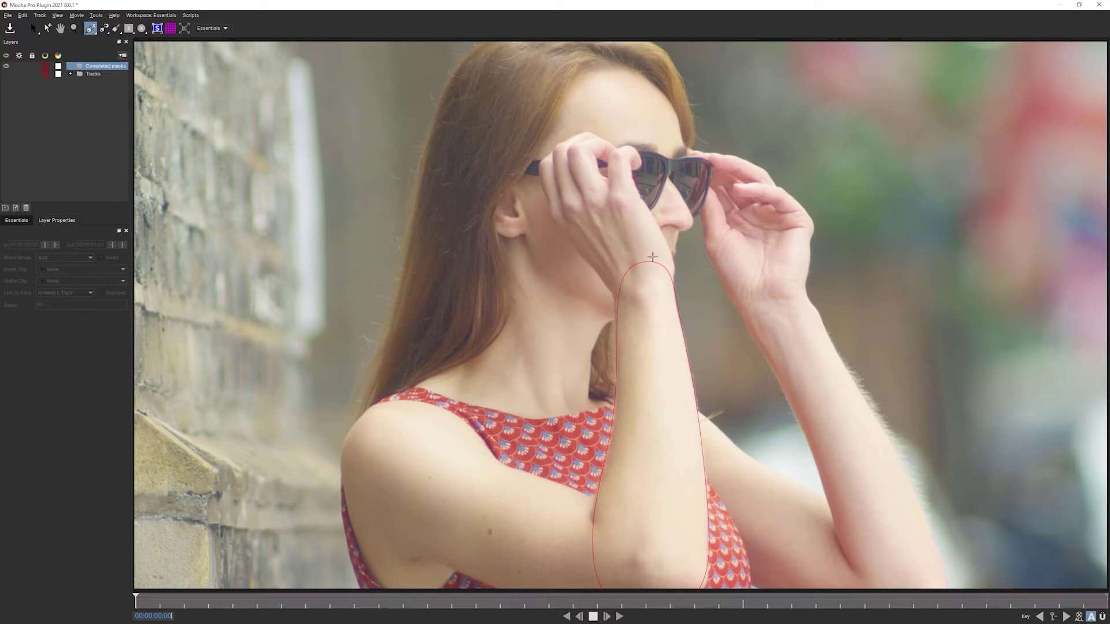
click(743, 315)
click(755, 281)
click(784, 275)
click(811, 298)
click(915, 481)
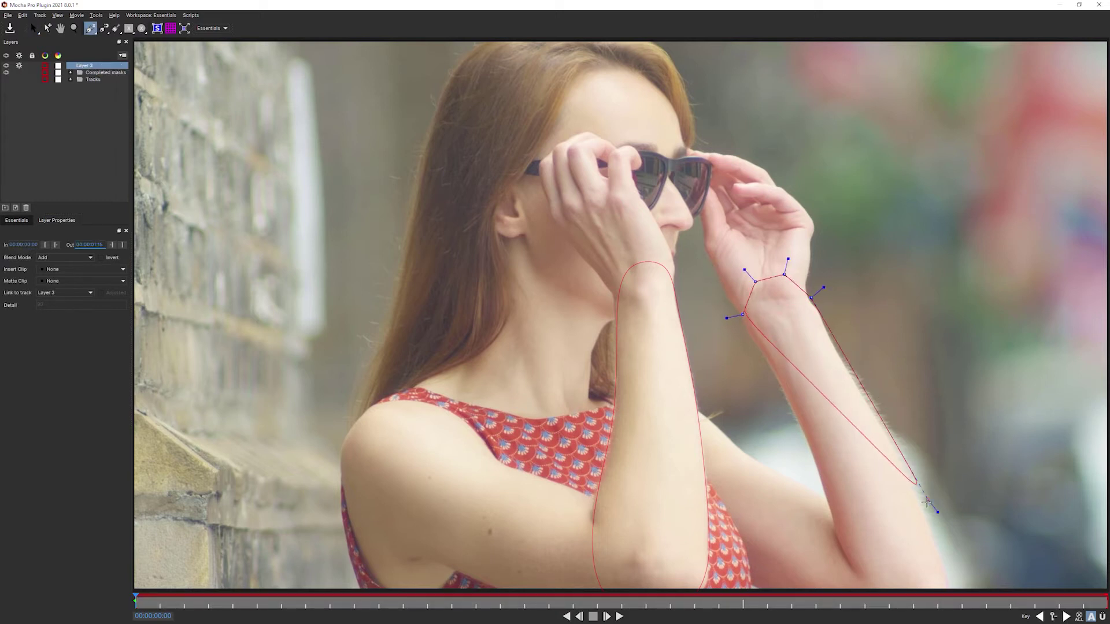
click(929, 507)
click(952, 585)
click(845, 582)
click(798, 443)
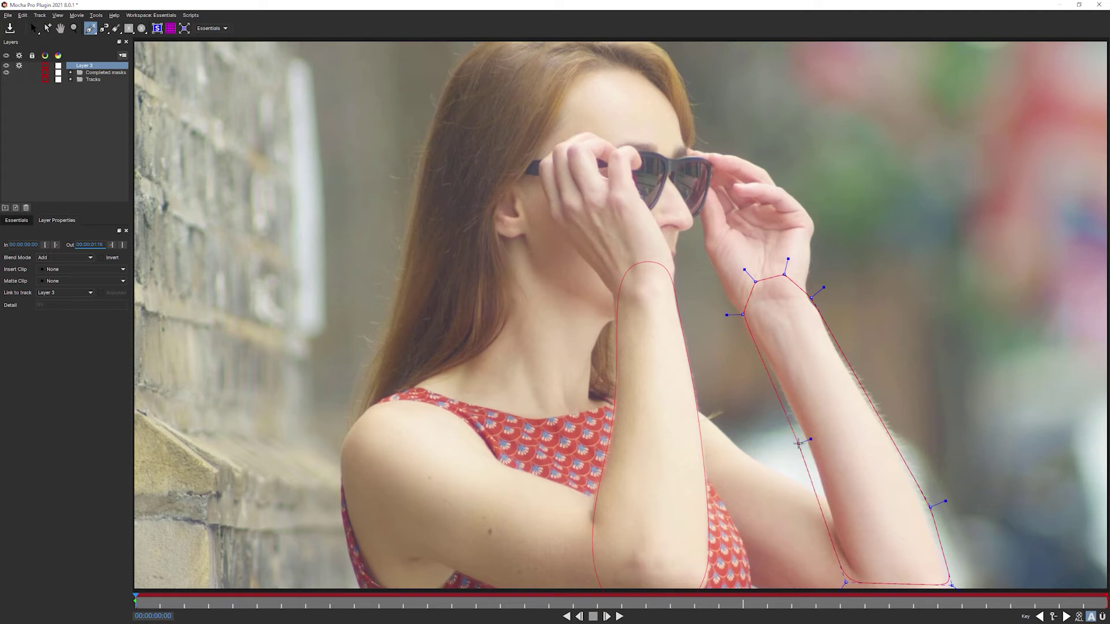
click(801, 440)
right_click(784, 376)
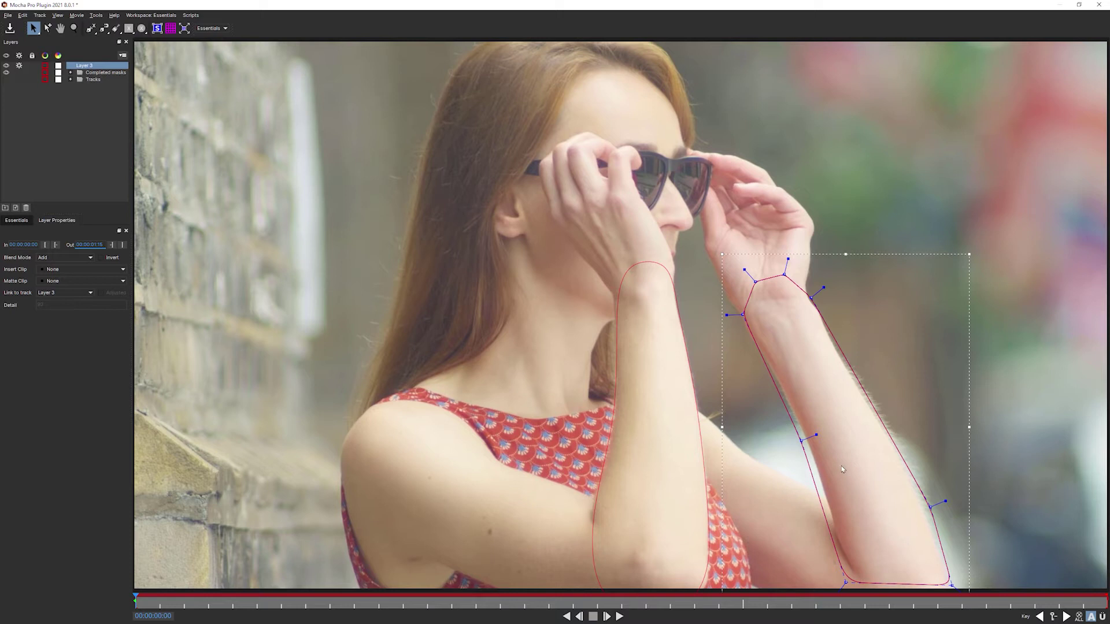
click(858, 451)
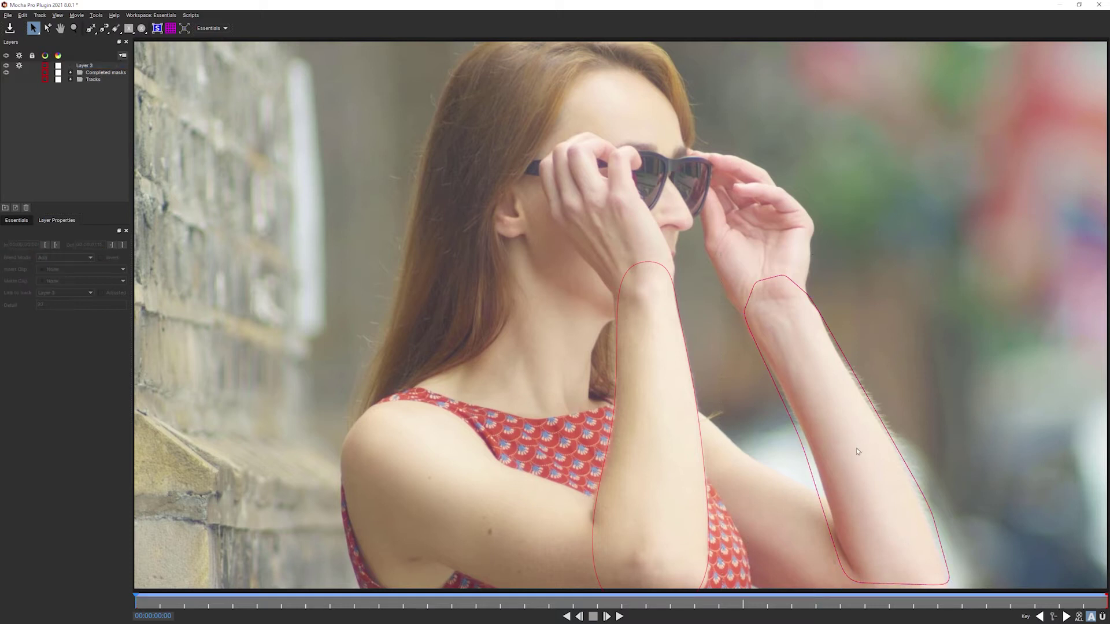
click(847, 460)
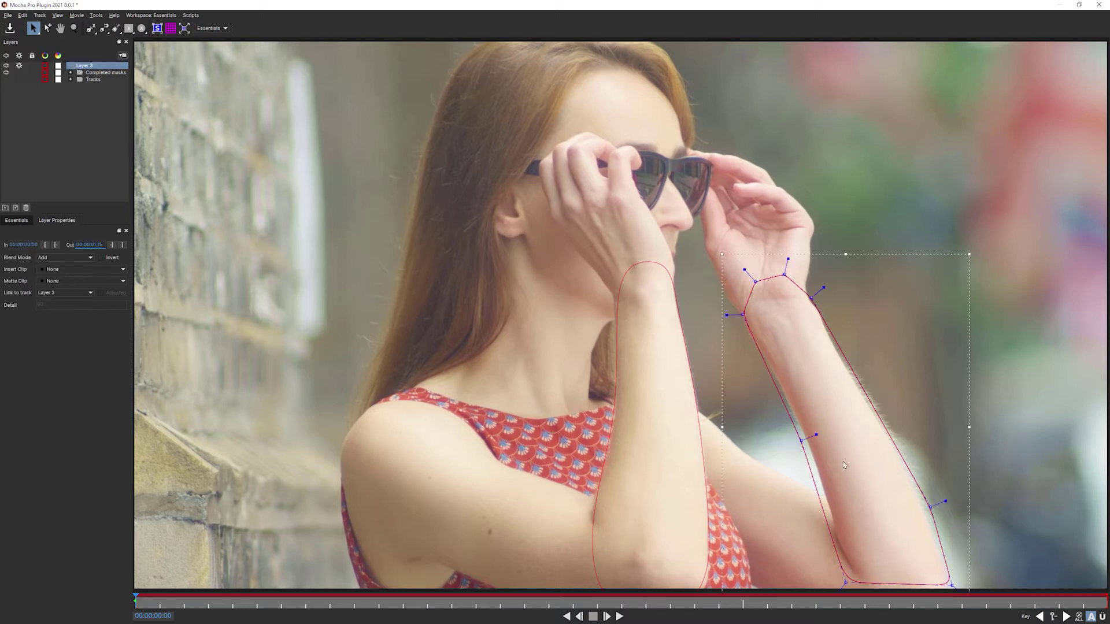
Rename the new forearm layer as "Forearm R Track".
double_click(87, 65)
text(Fore)
text(Forearm )
text(R Track)
key(Return)
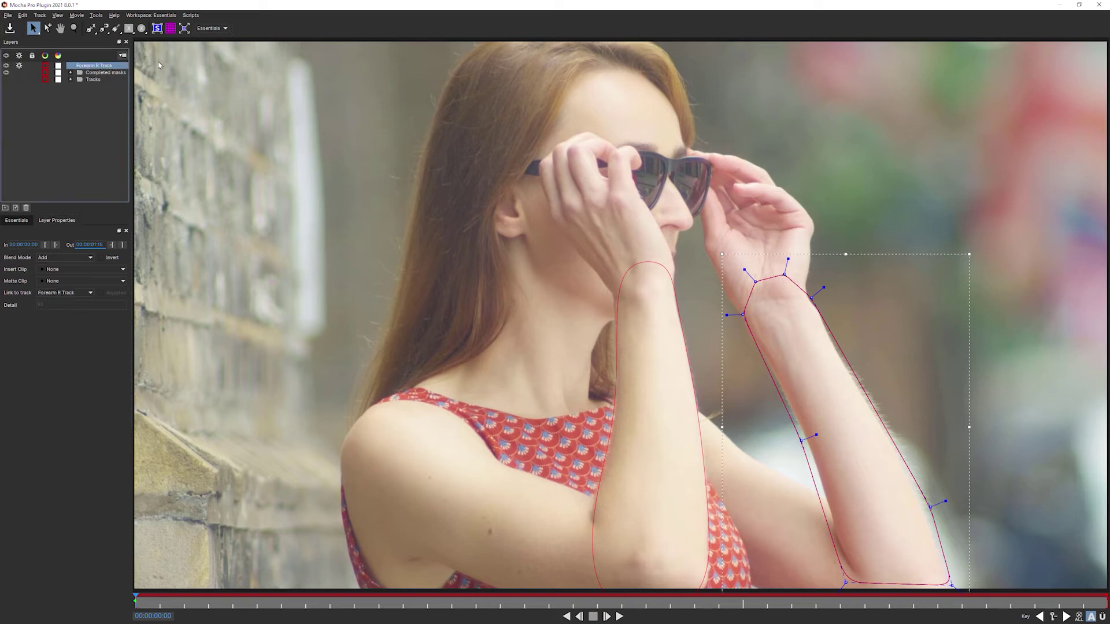
Track the Forearm R Track layer forwards from the first frame with translation, scale, rotation and skew, and dismiss the tracking message.
click(57, 220)
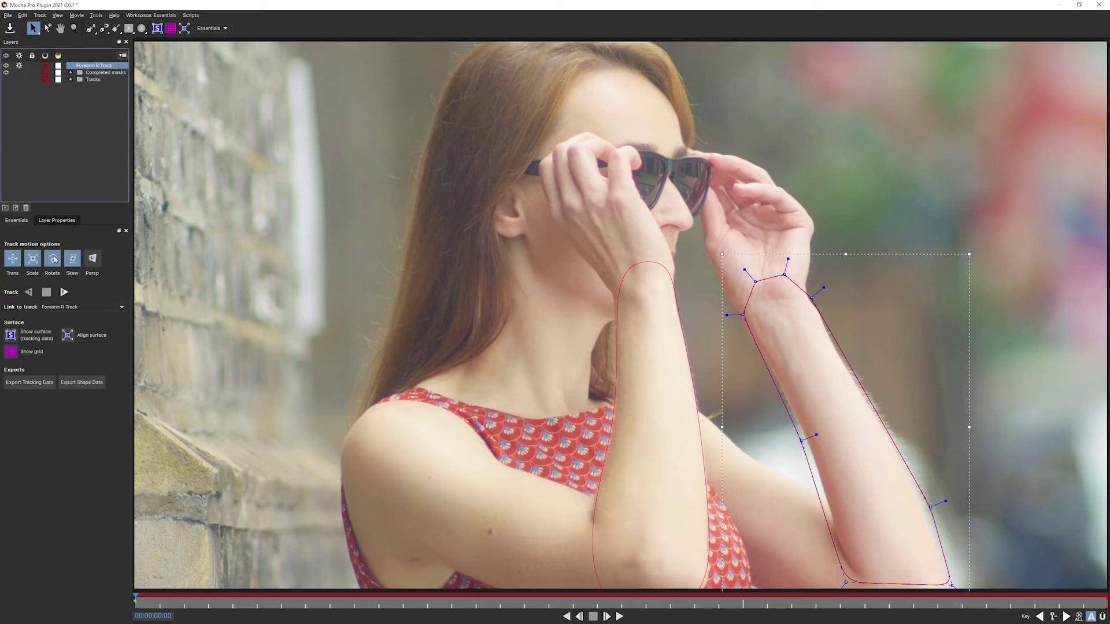
click(64, 293)
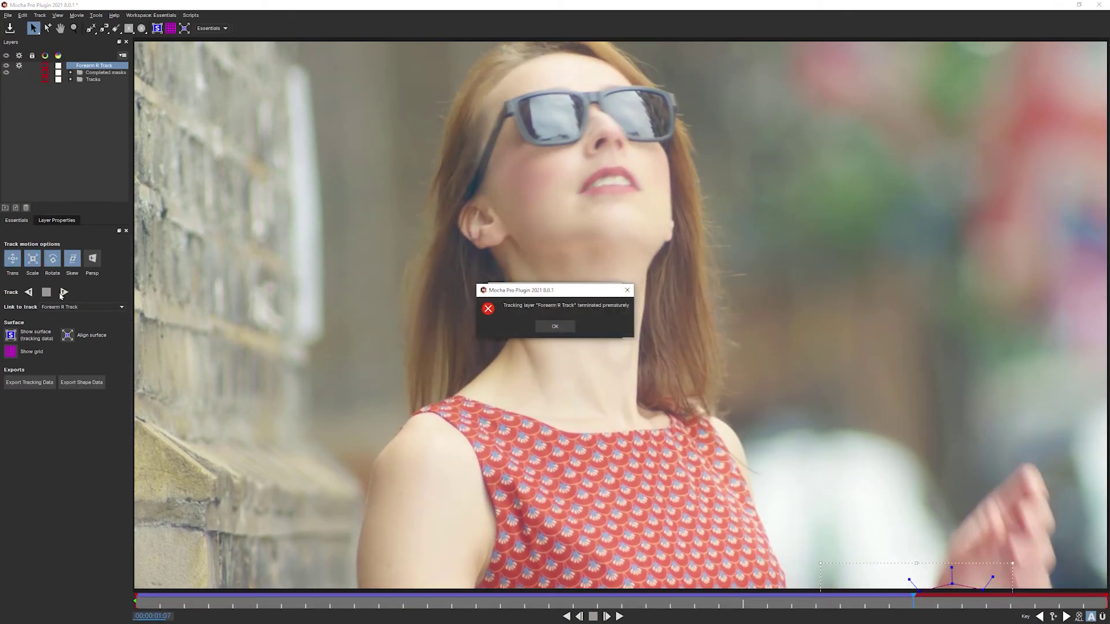
click(541, 327)
click(546, 326)
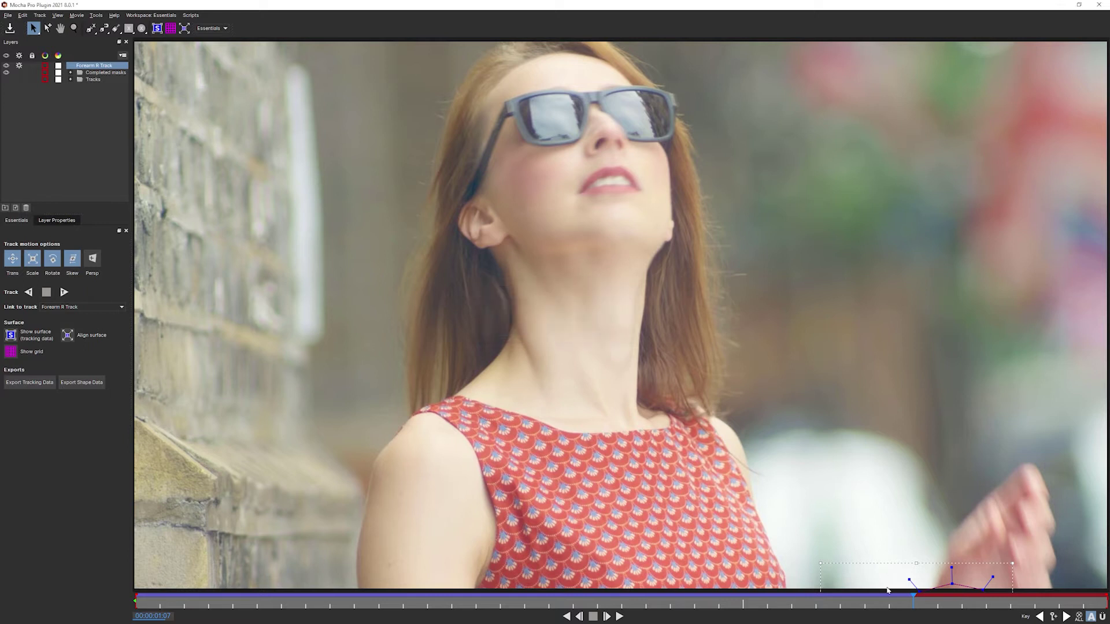
Set the Forearm R Track layer's out point to 00:00:01:06 and go to frame 00:00:00:08.
click(888, 601)
mouse_move(887, 601)
mouse_down()
mouse_move(861, 601)
mouse_move(886, 601)
mouse_up()
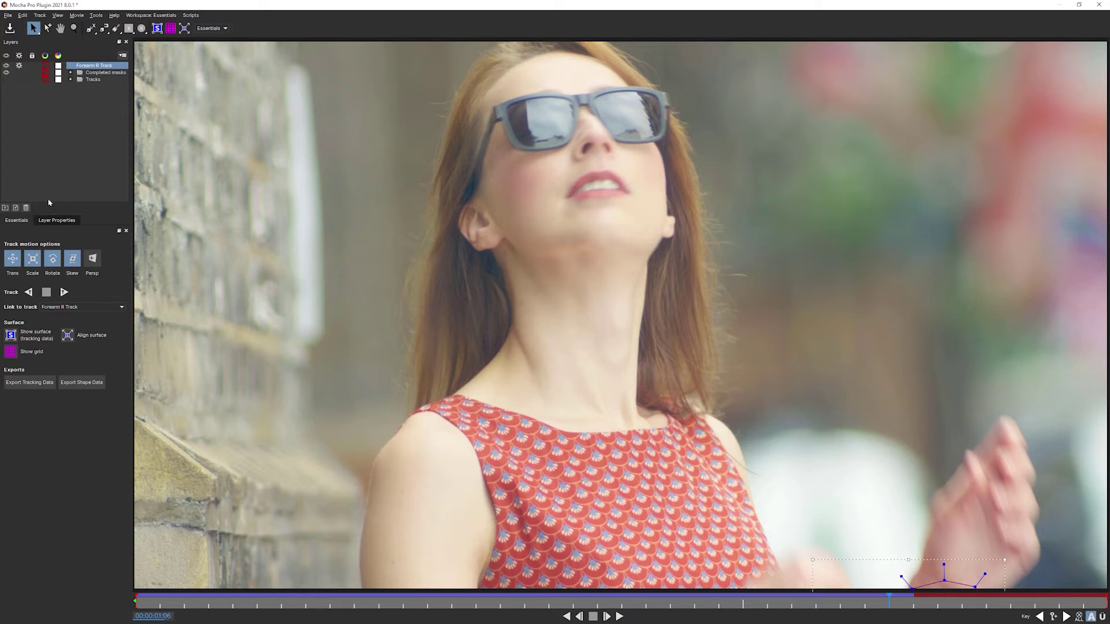
click(64, 222)
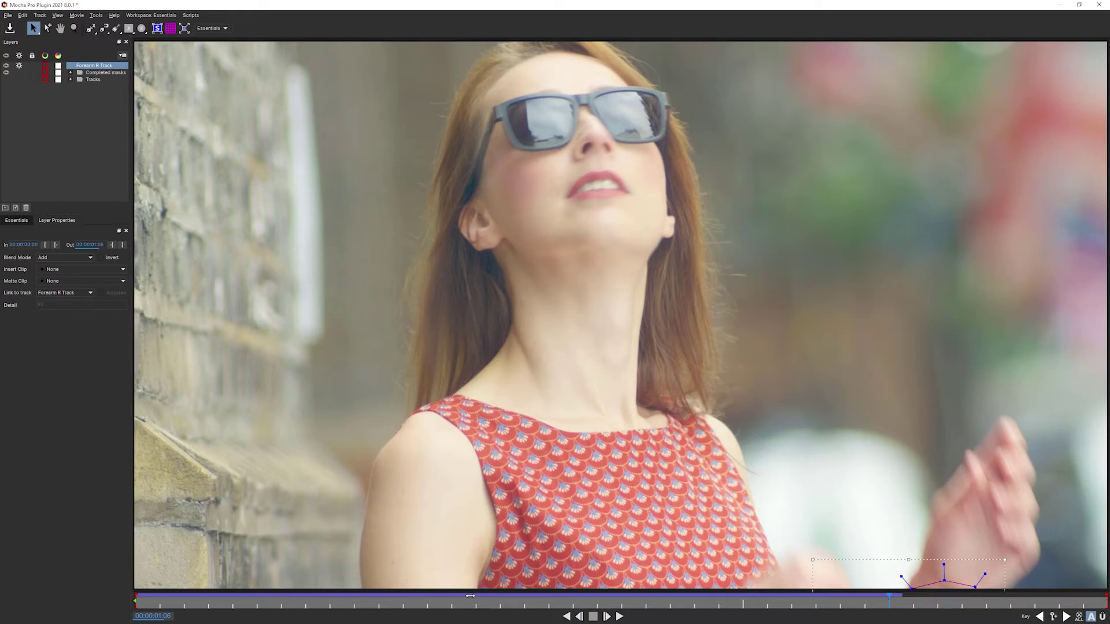
click(329, 601)
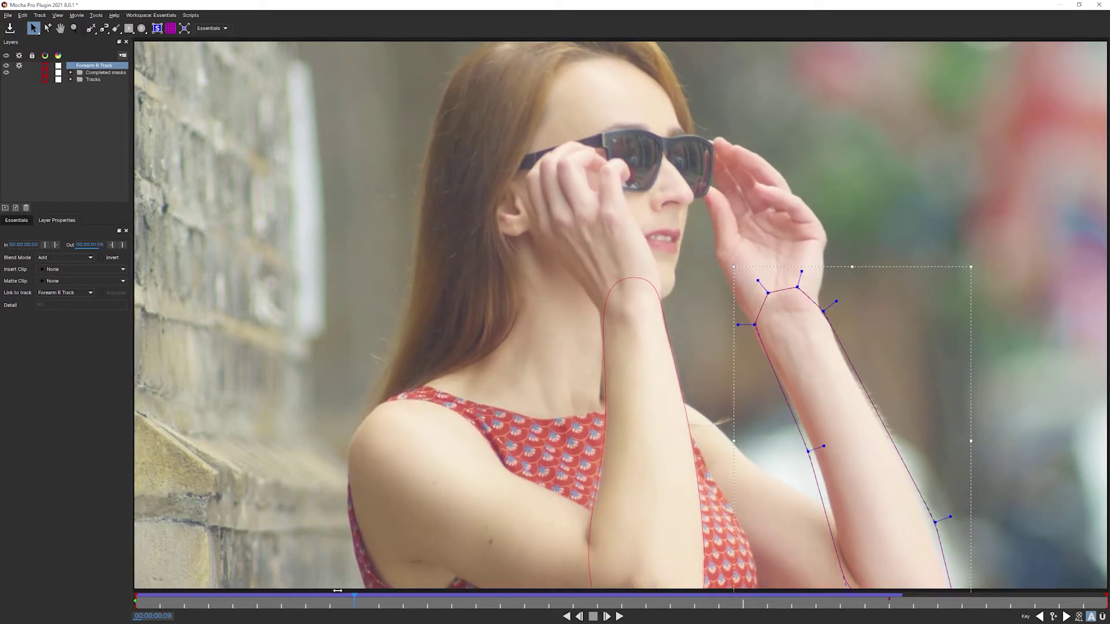
Move the Forearm R Track layer into the "Tracks" group and expand the group.
click(102, 67)
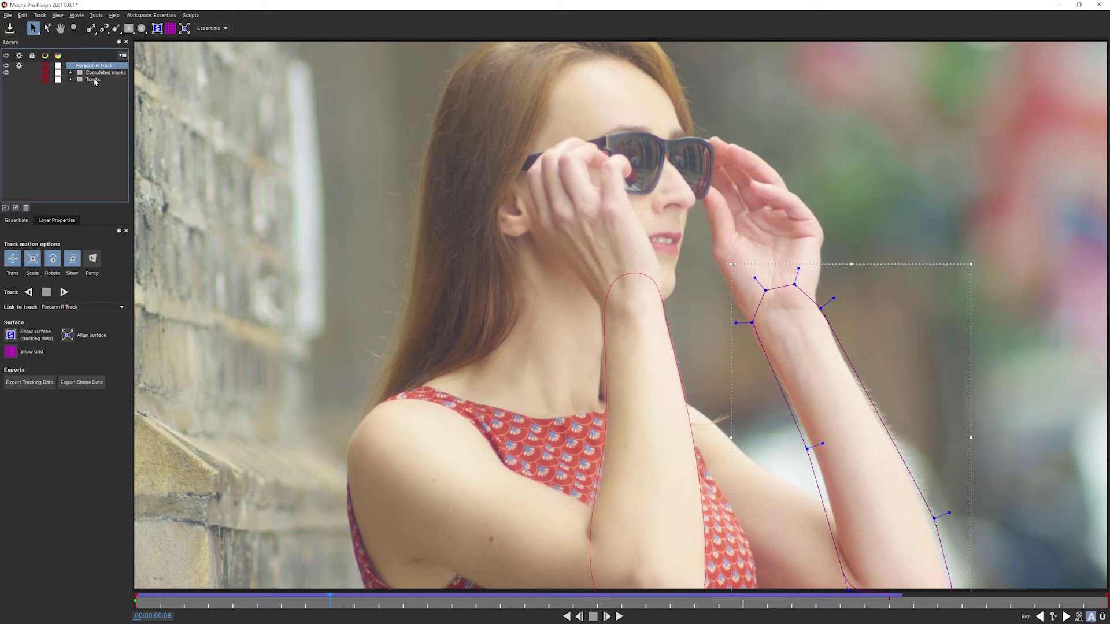
drag(104, 68, 97, 83)
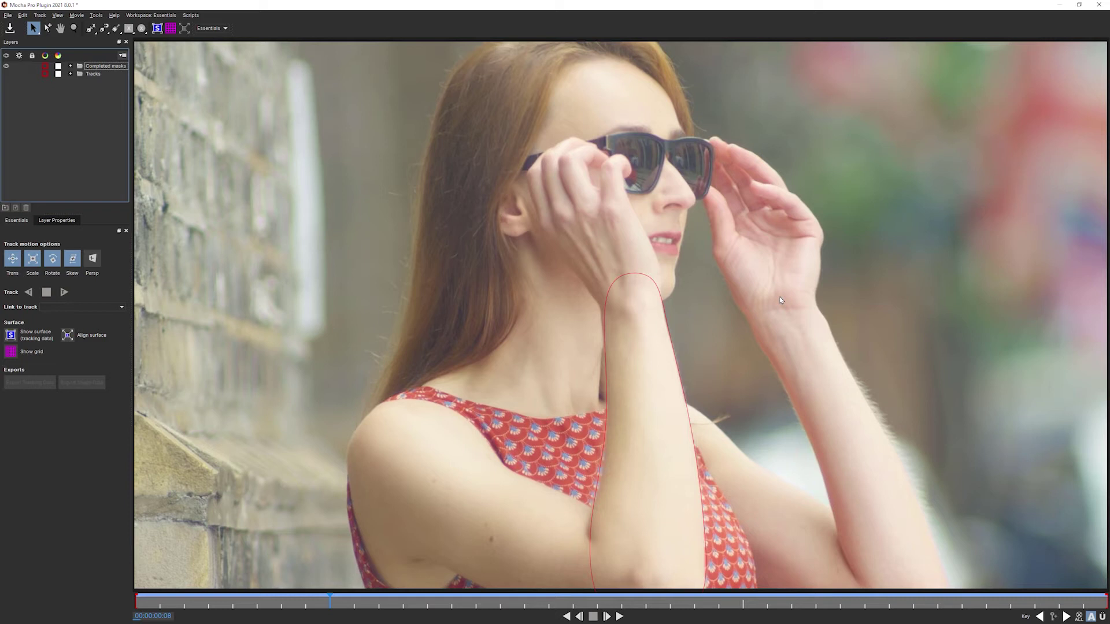
click(70, 74)
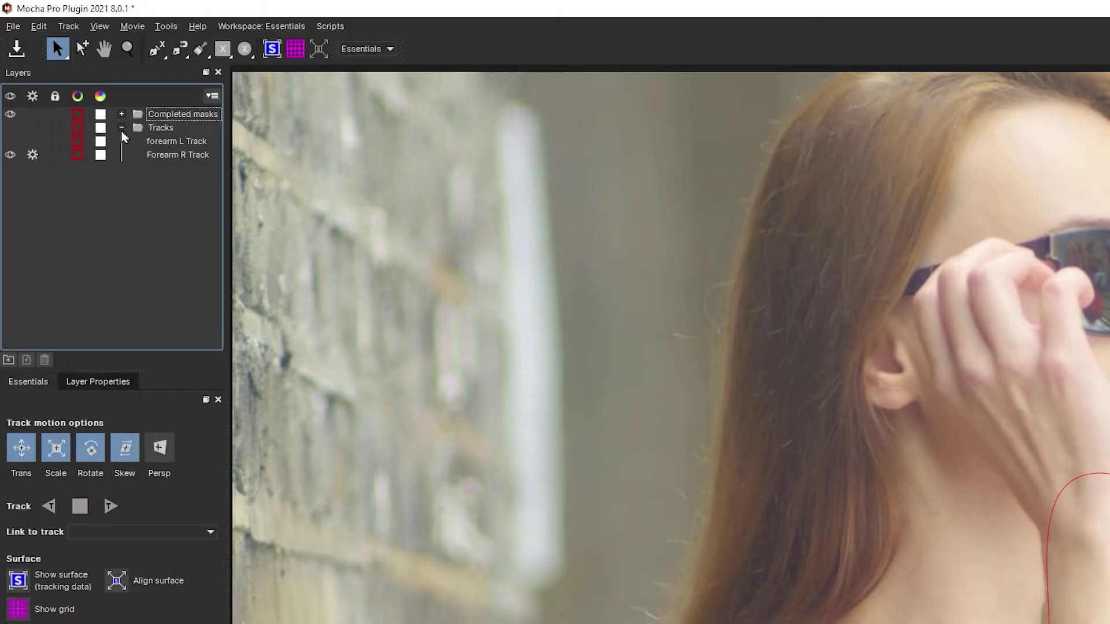
Toggle the visibility and processing of the whole Tracks group on and off several times.
click(10, 127)
click(32, 129)
click(10, 128)
click(34, 129)
click(31, 130)
click(12, 129)
click(31, 129)
click(10, 130)
click(30, 129)
click(13, 129)
click(35, 128)
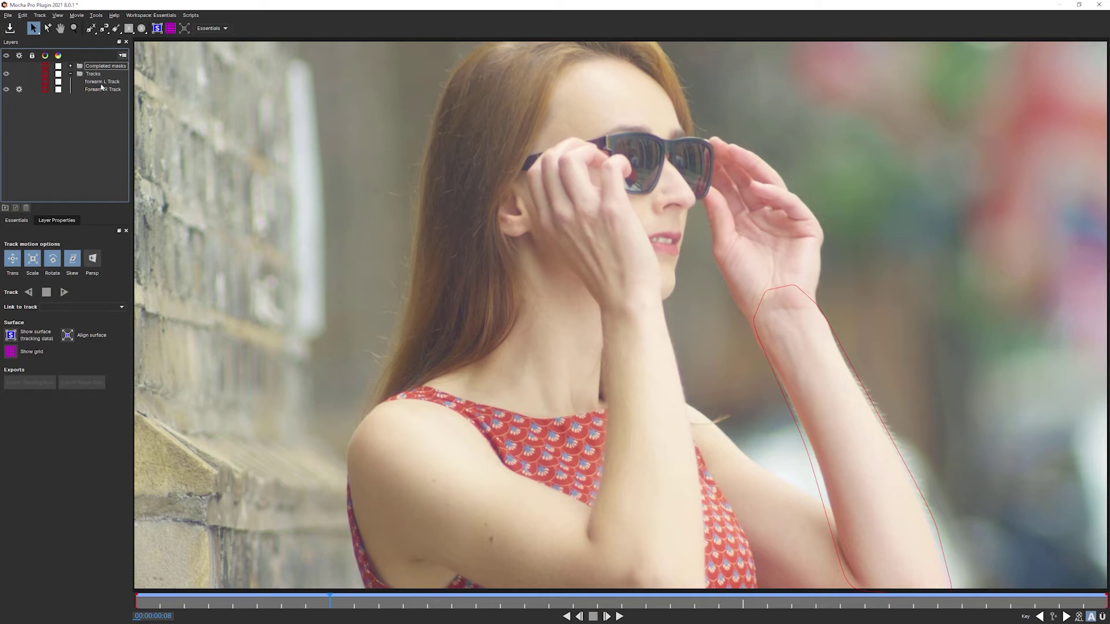
Turn off processing for Forearm R Track and turn on visibility for forearm L Track and the Tracks group.
click(6, 74)
click(19, 74)
click(19, 89)
click(20, 89)
click(20, 74)
click(20, 90)
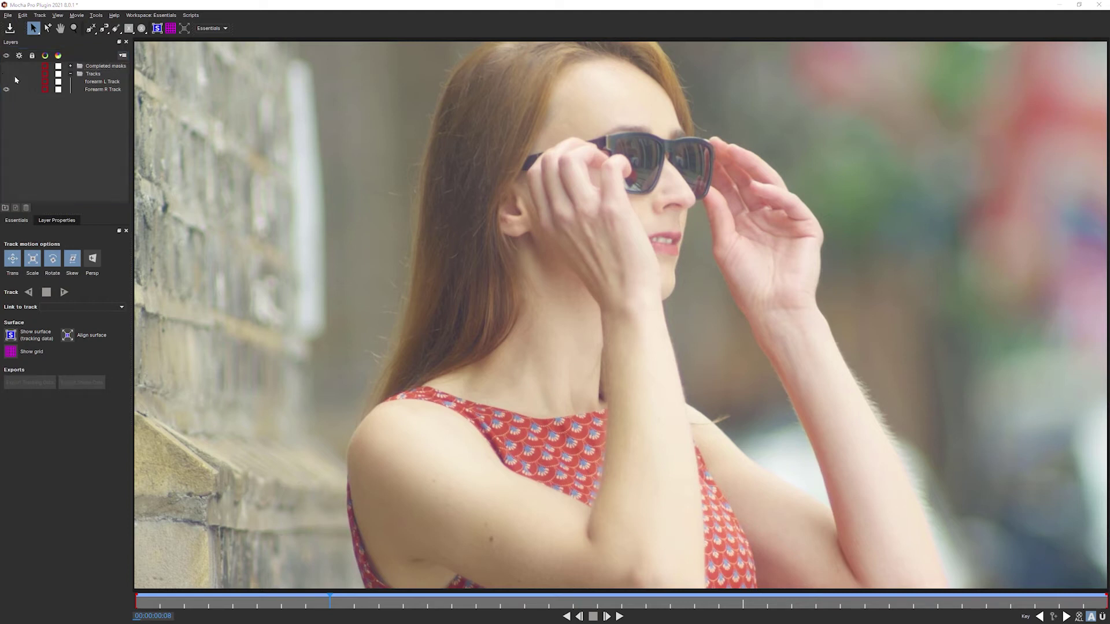
click(6, 81)
click(7, 74)
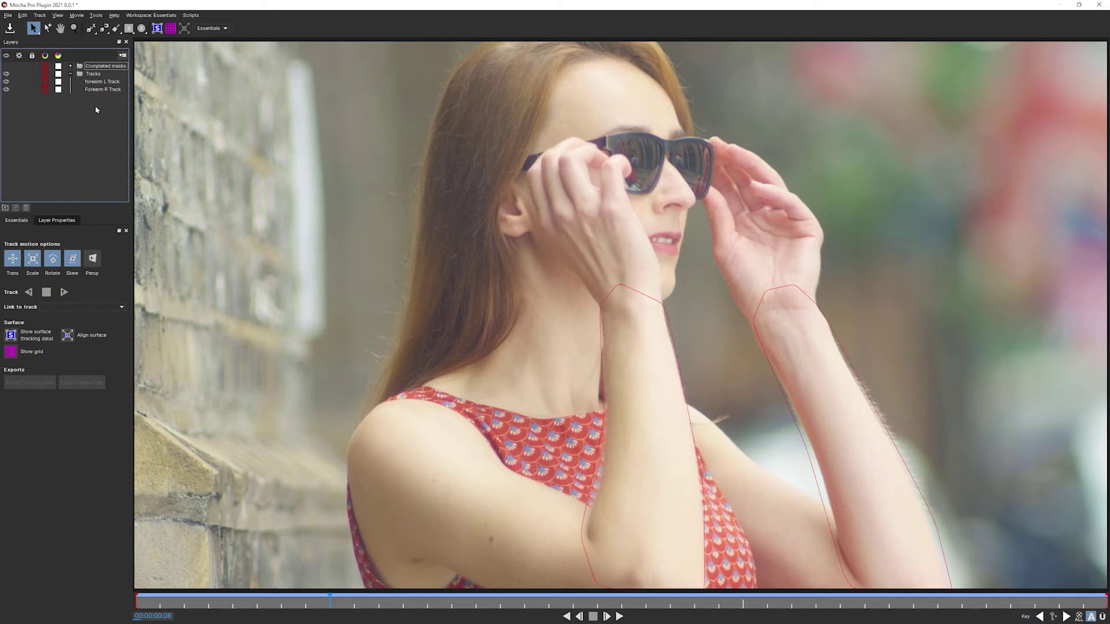
Set the spline color of the whole Tracks group to light blue #55aaff.
click(48, 74)
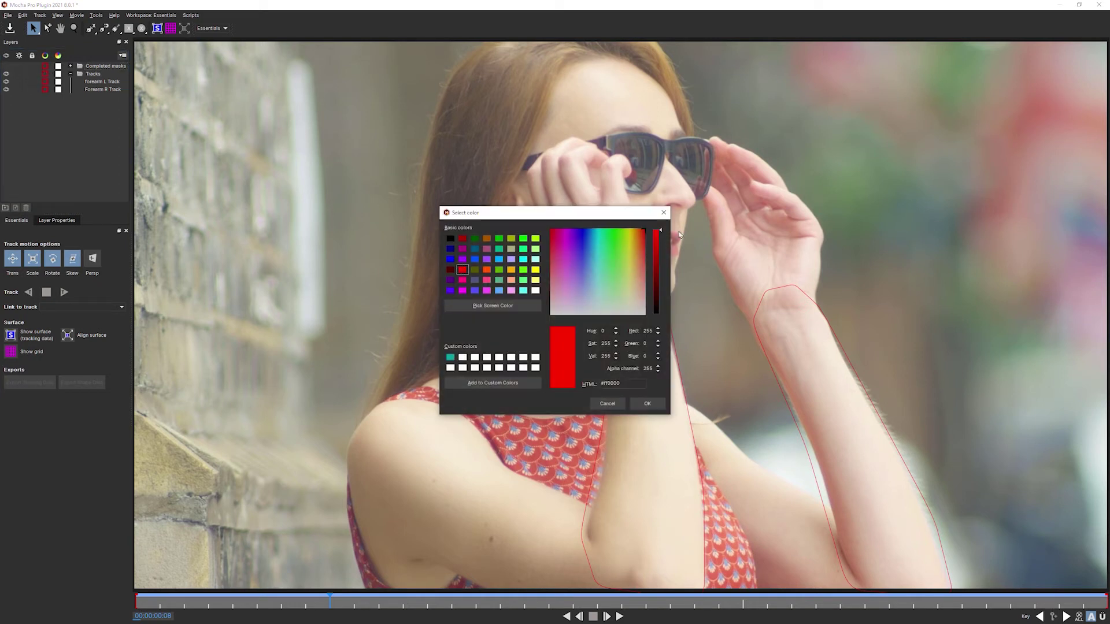
click(499, 292)
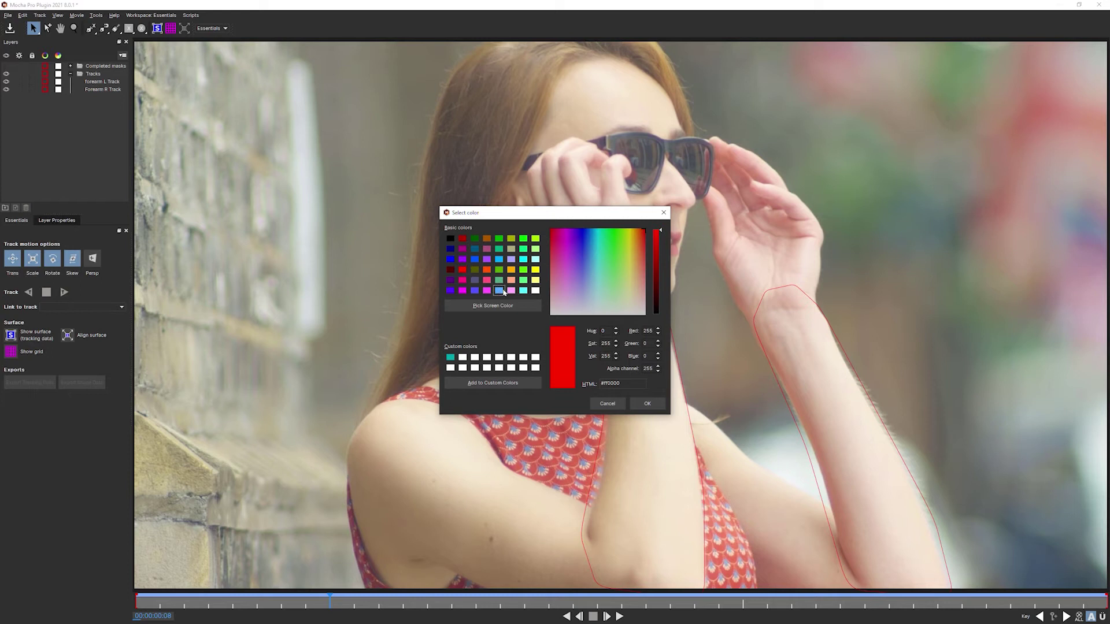
click(648, 403)
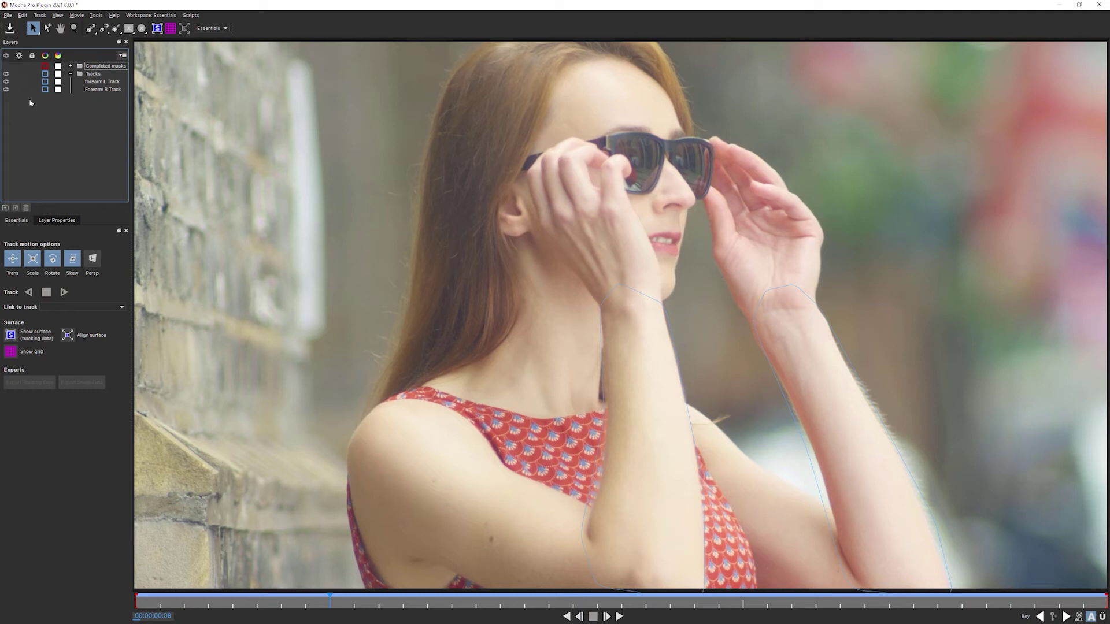
Set the spline color of only the forearm L Track layer to green #00aa7f.
click(47, 82)
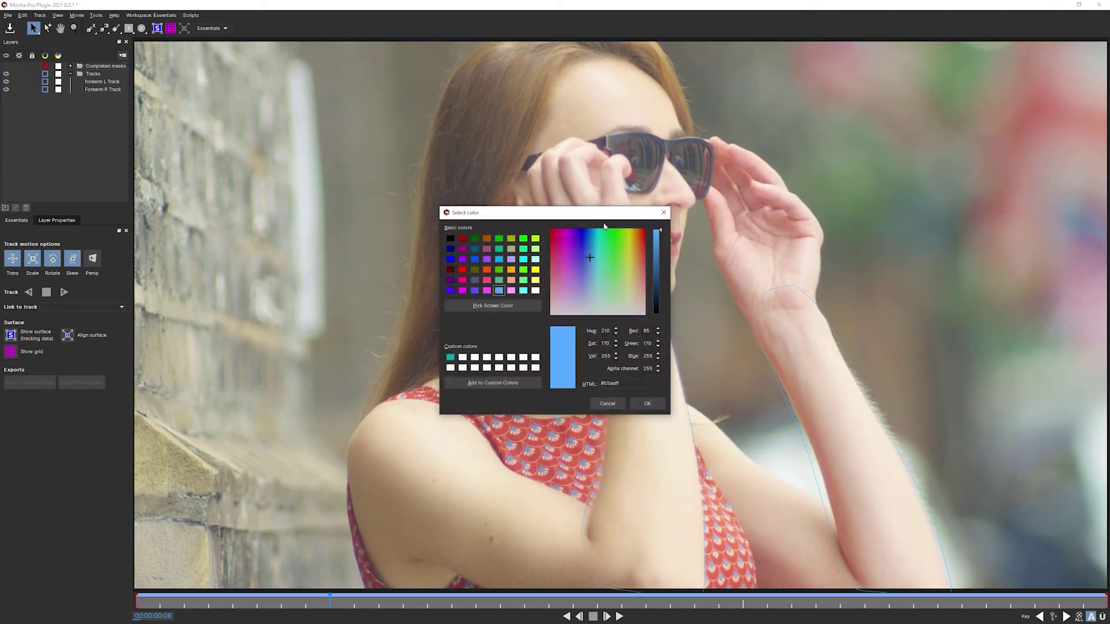
click(499, 249)
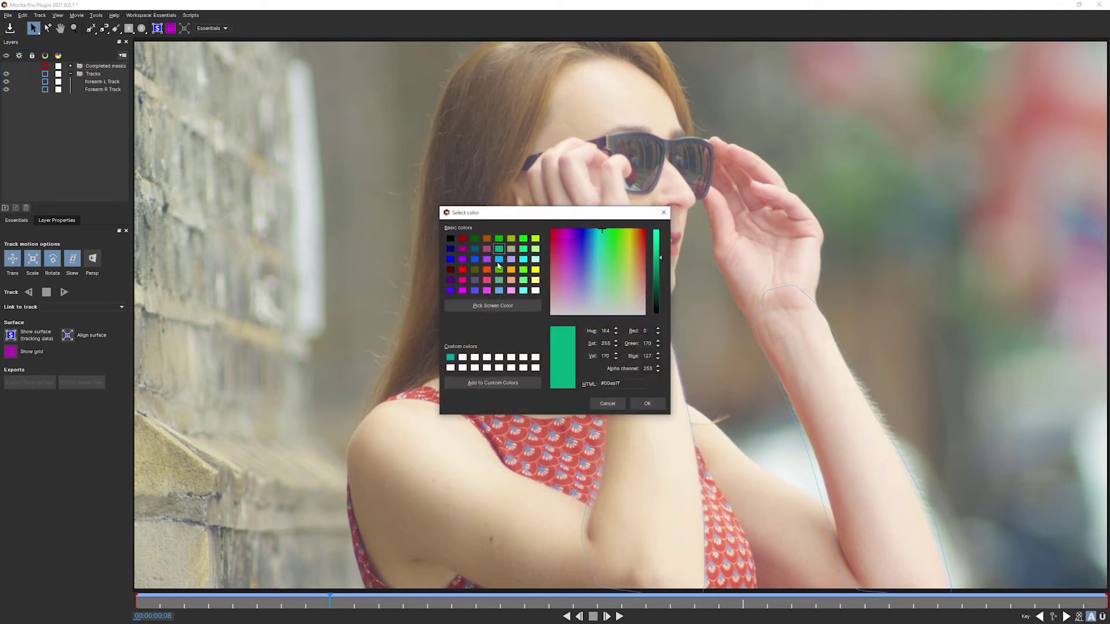
click(647, 404)
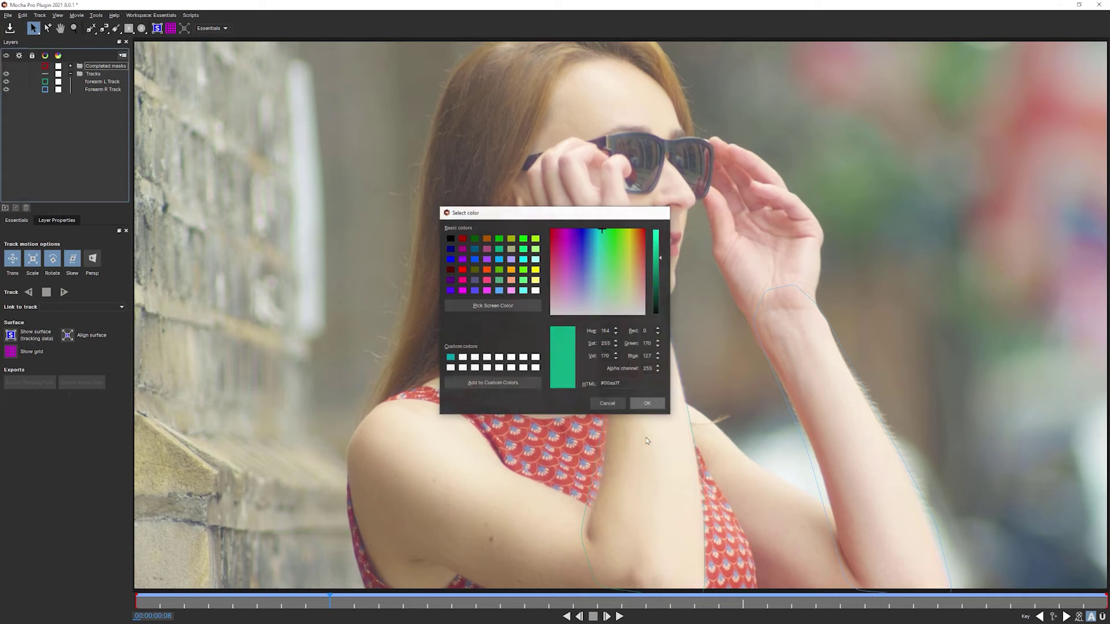
Change the forearm L Track layer's spline color to white.
click(58, 82)
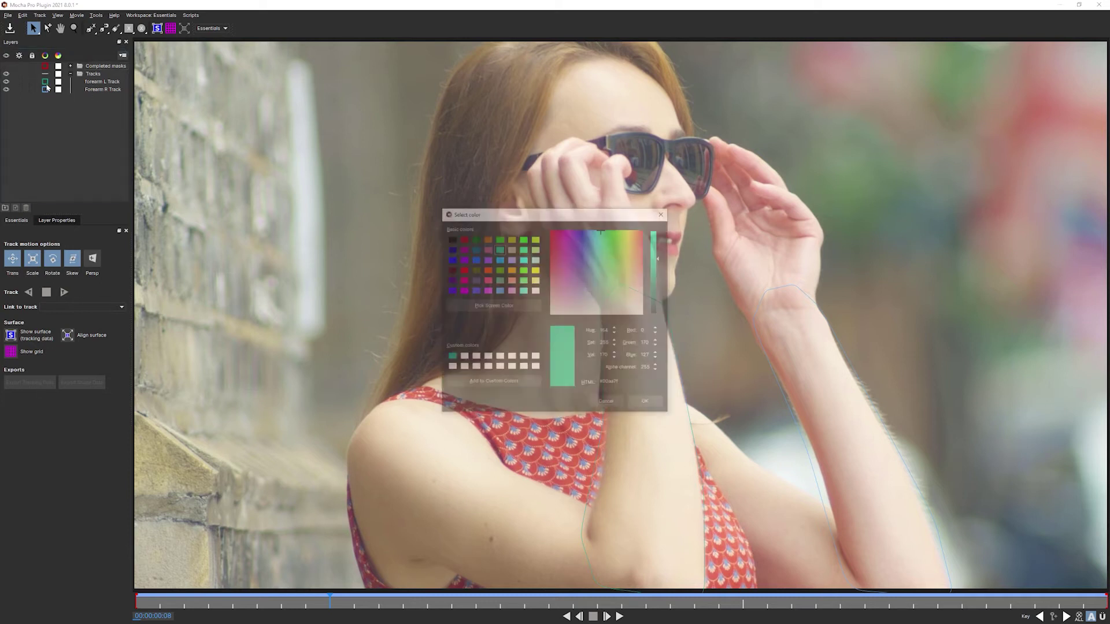
click(511, 269)
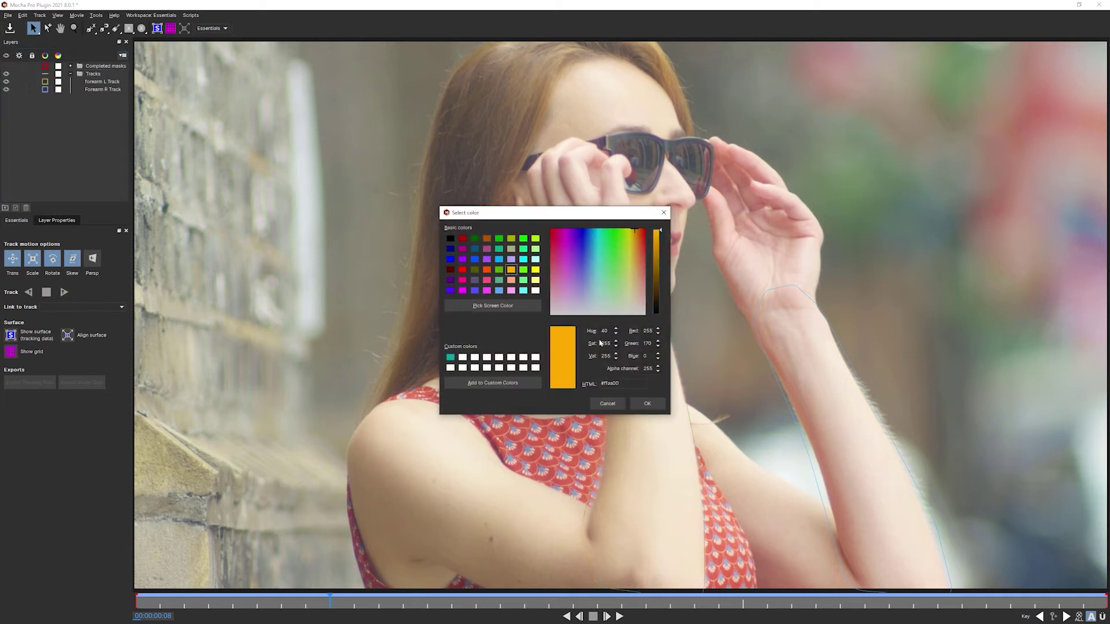
click(536, 291)
click(643, 403)
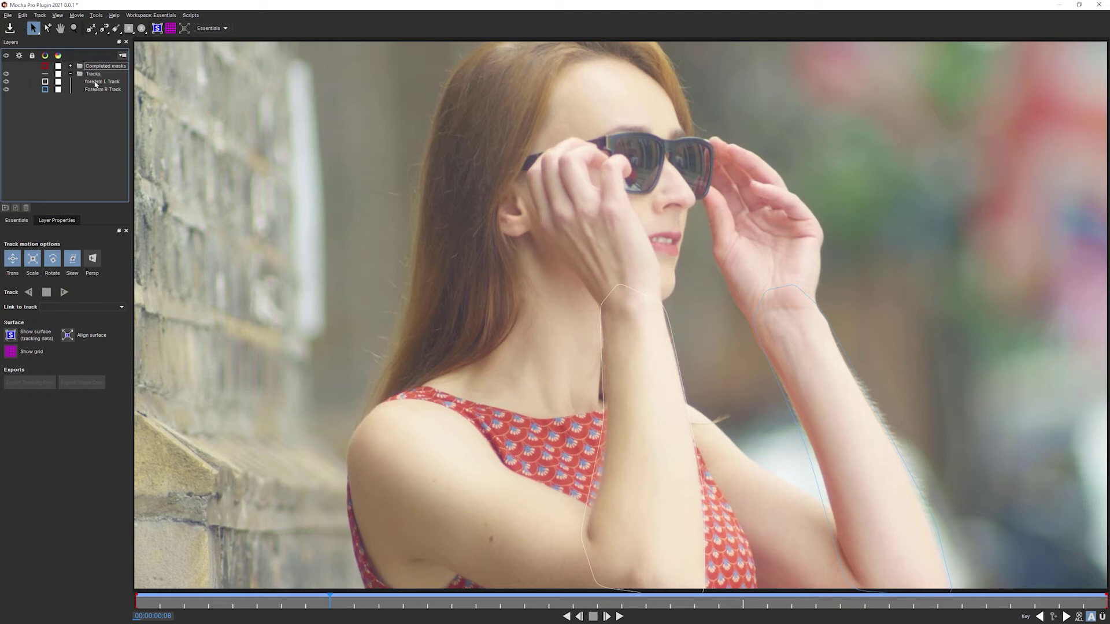
Move forearm L Track out of the Tracks group and set its spline color to red #ff0000.
drag(95, 82, 89, 125)
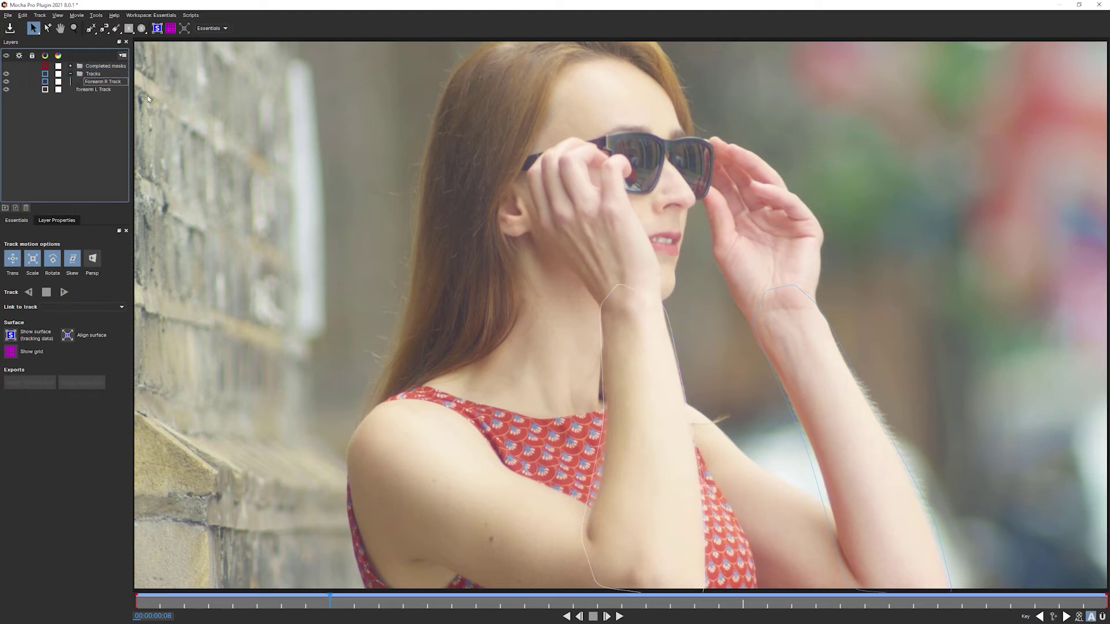
click(85, 91)
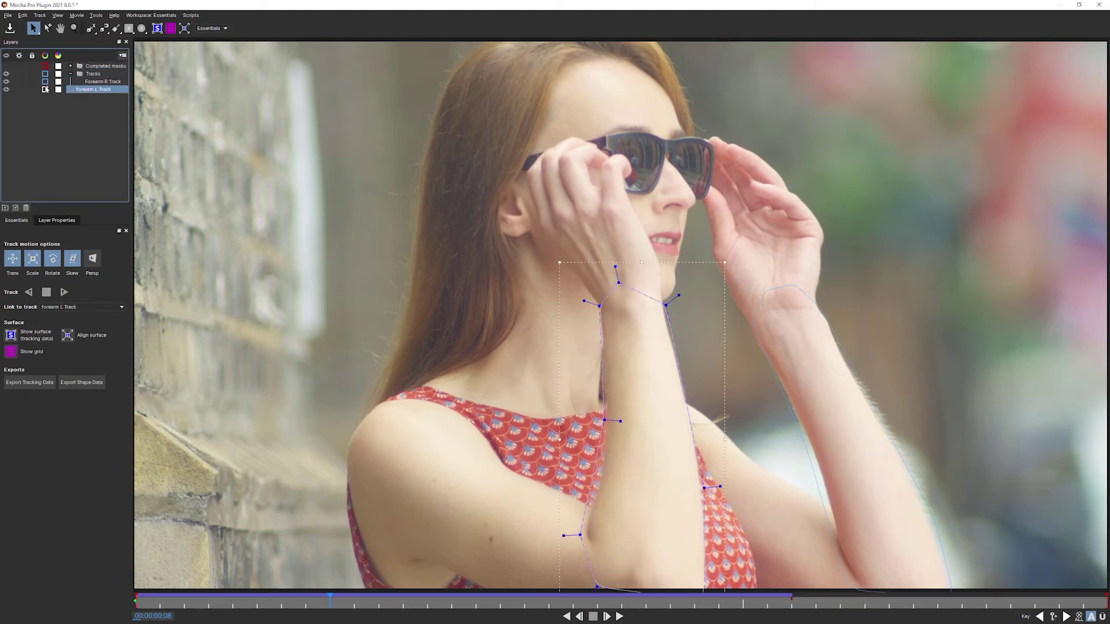
click(46, 90)
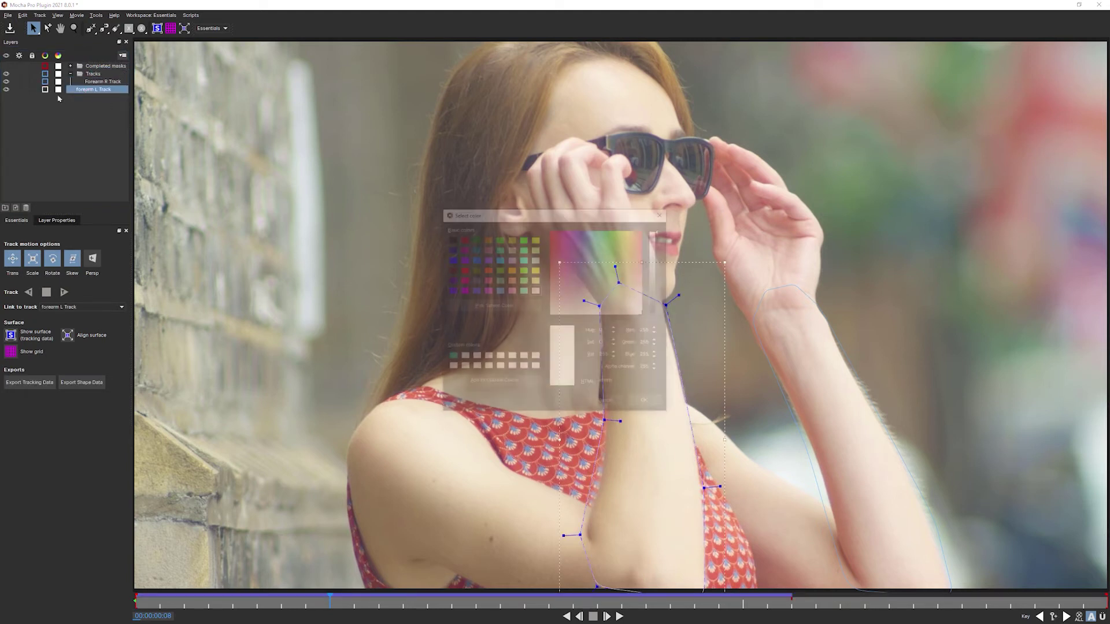
click(451, 248)
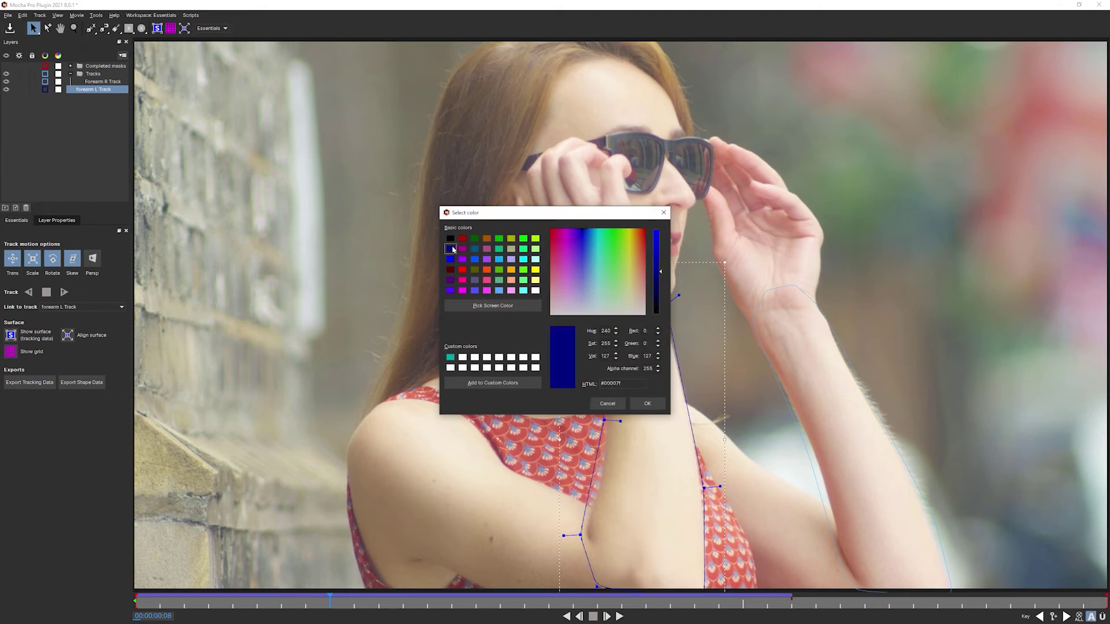
click(472, 270)
click(462, 269)
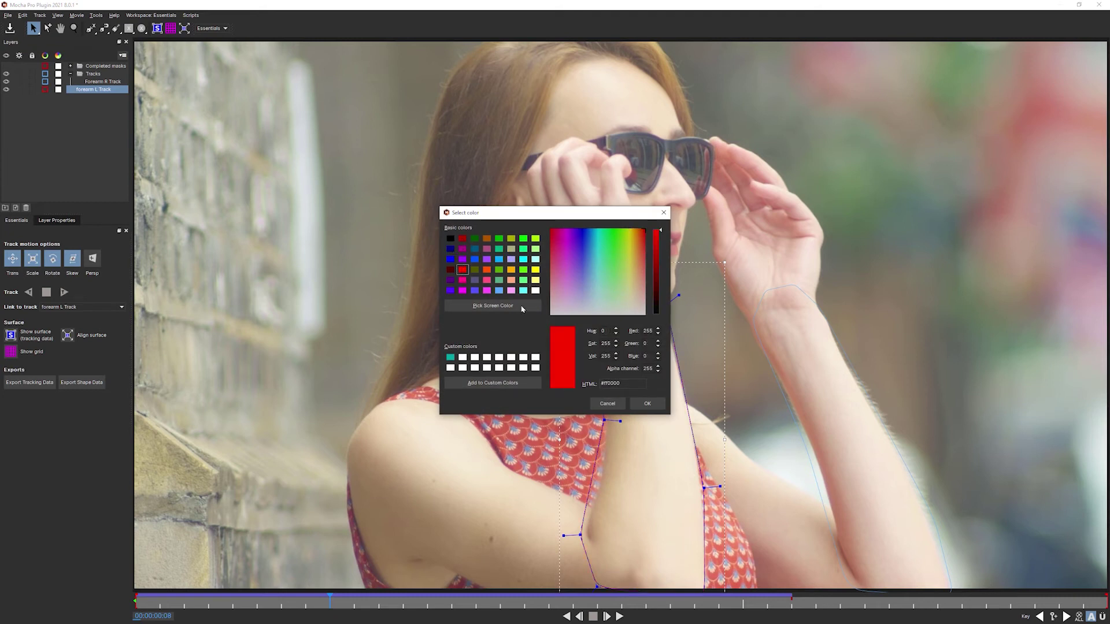
click(645, 404)
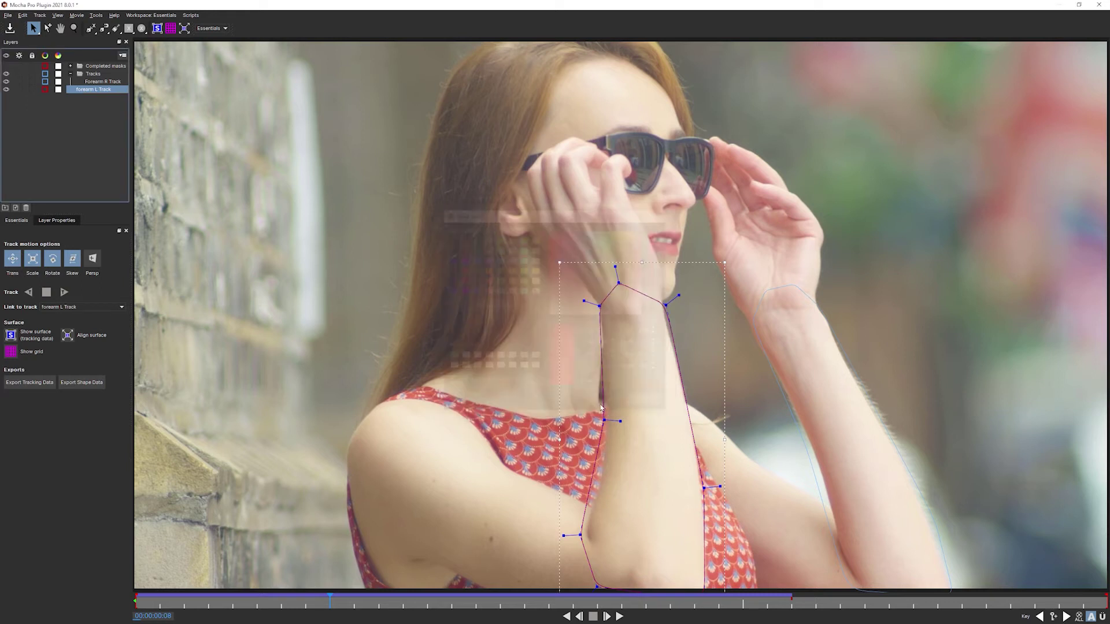
Put forearm L Track back into the Tracks group and set the whole group's spline color to bright cyan.
drag(71, 92, 90, 82)
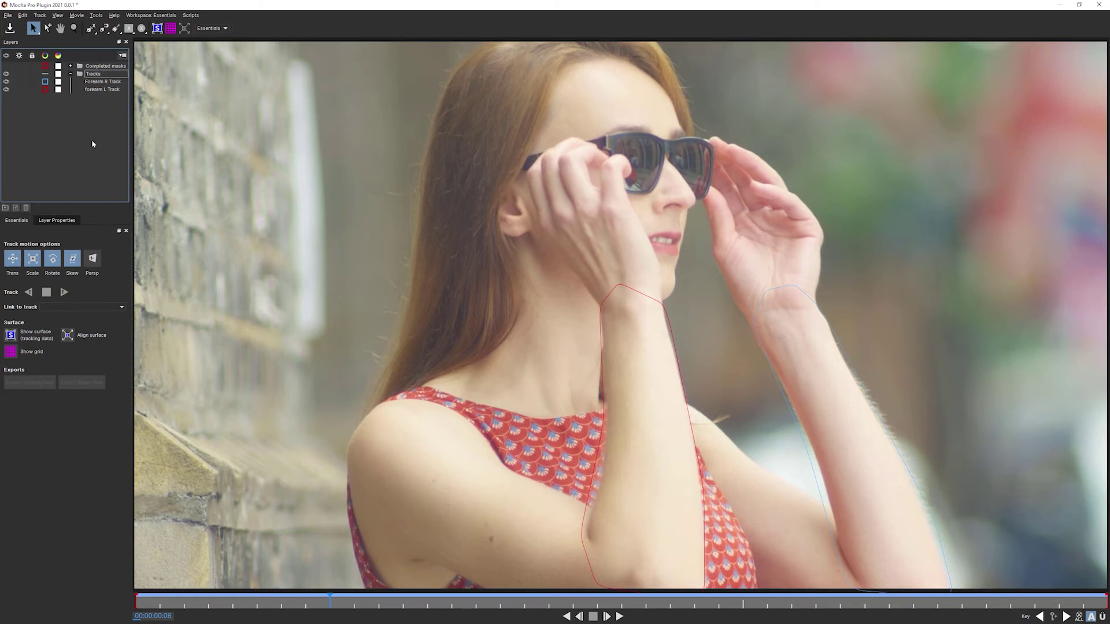
click(45, 75)
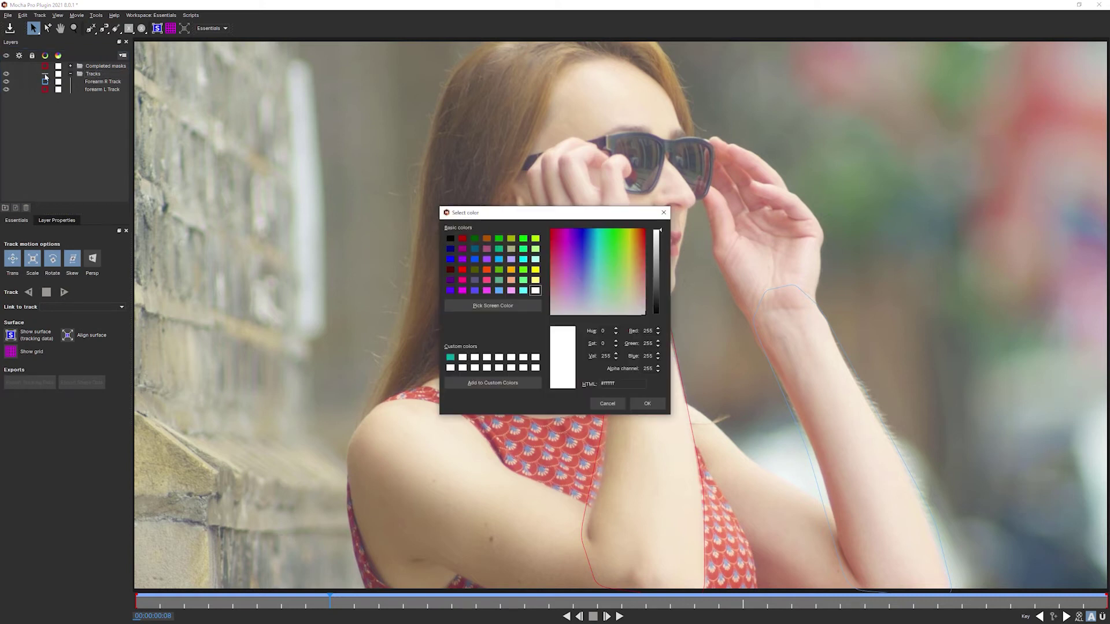
click(511, 260)
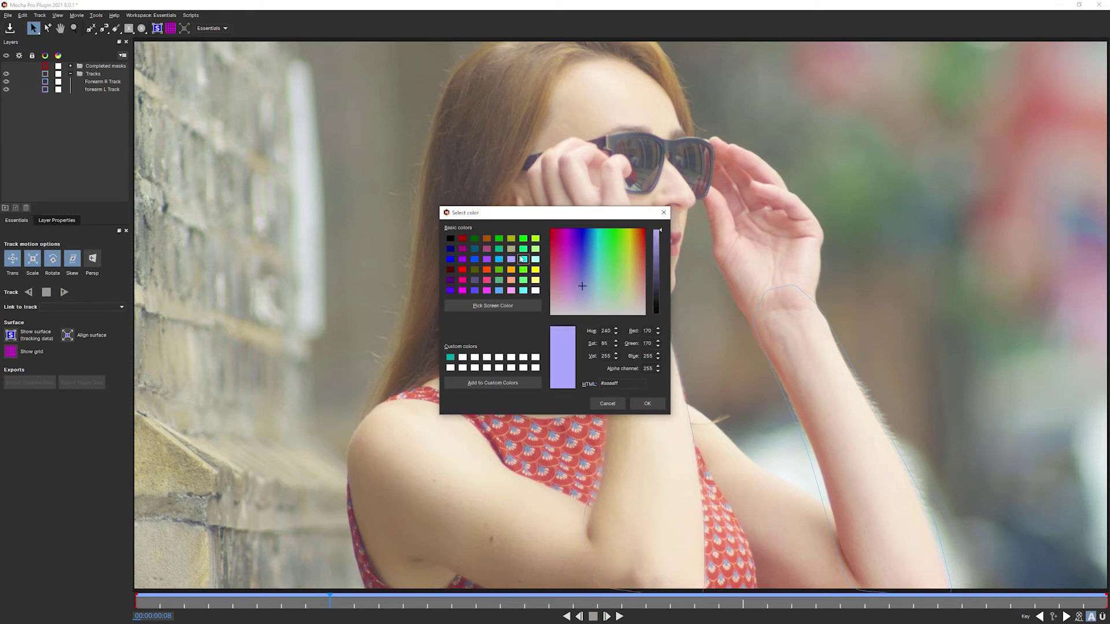
click(523, 259)
click(647, 403)
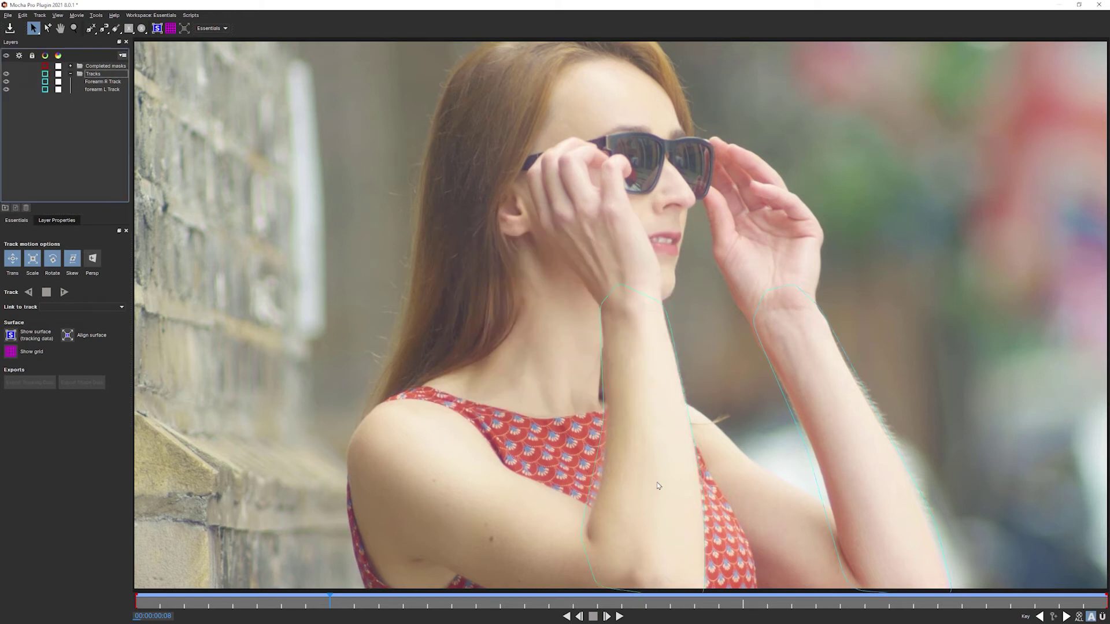
Collapse and hide the Tracks group, and turn on visibility for the Completed masks group.
click(71, 74)
click(6, 74)
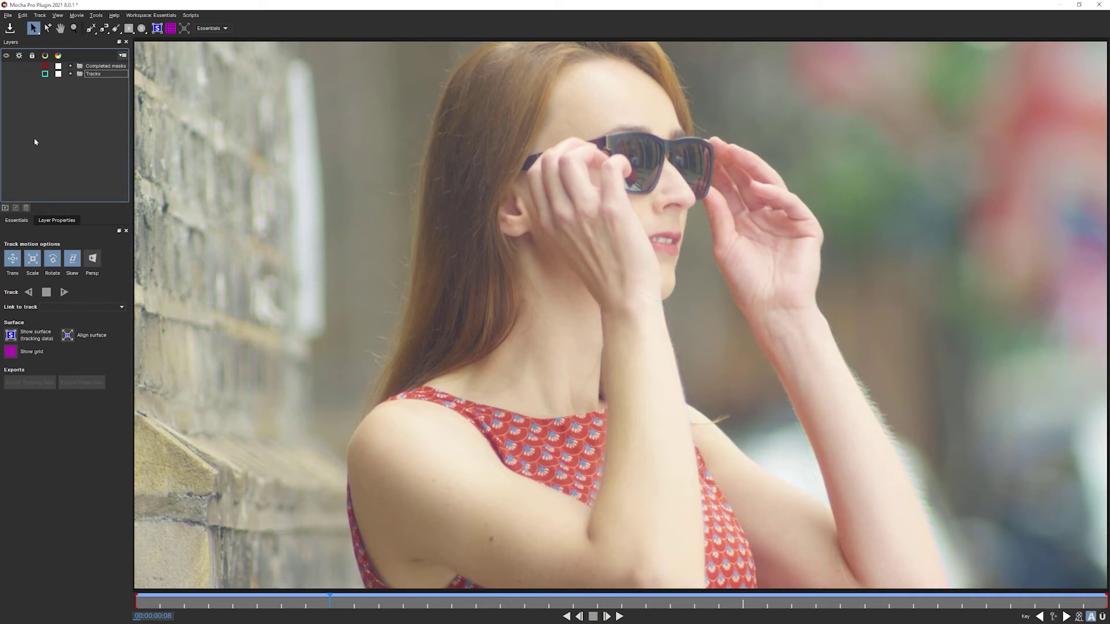
click(7, 65)
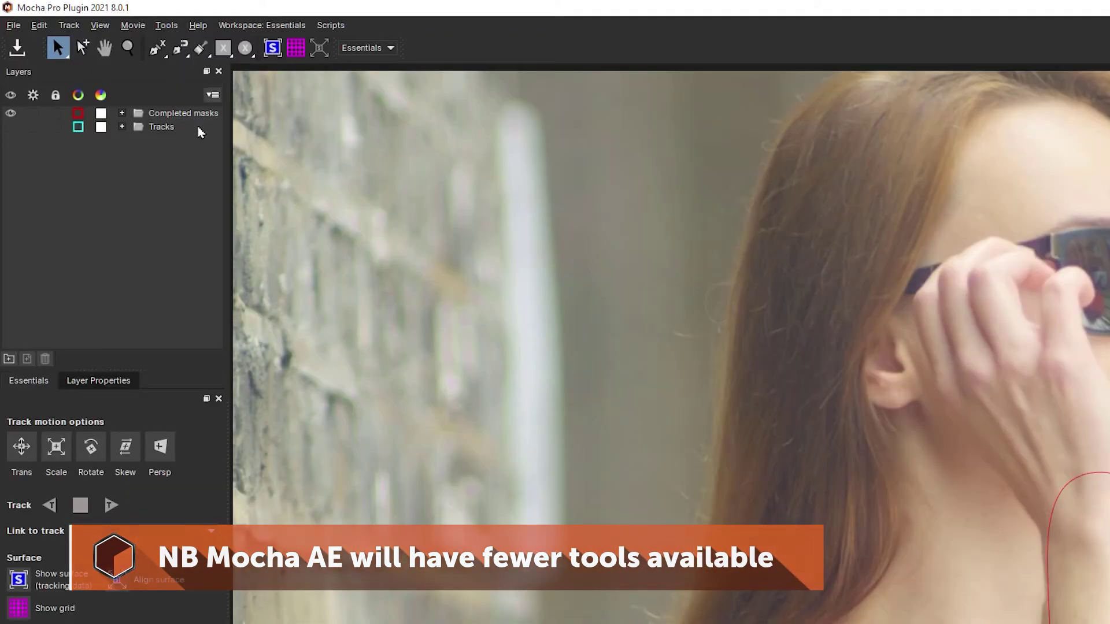
Try out the X-spline, magnetic spline and area brush drawing tools in turn.
click(93, 31)
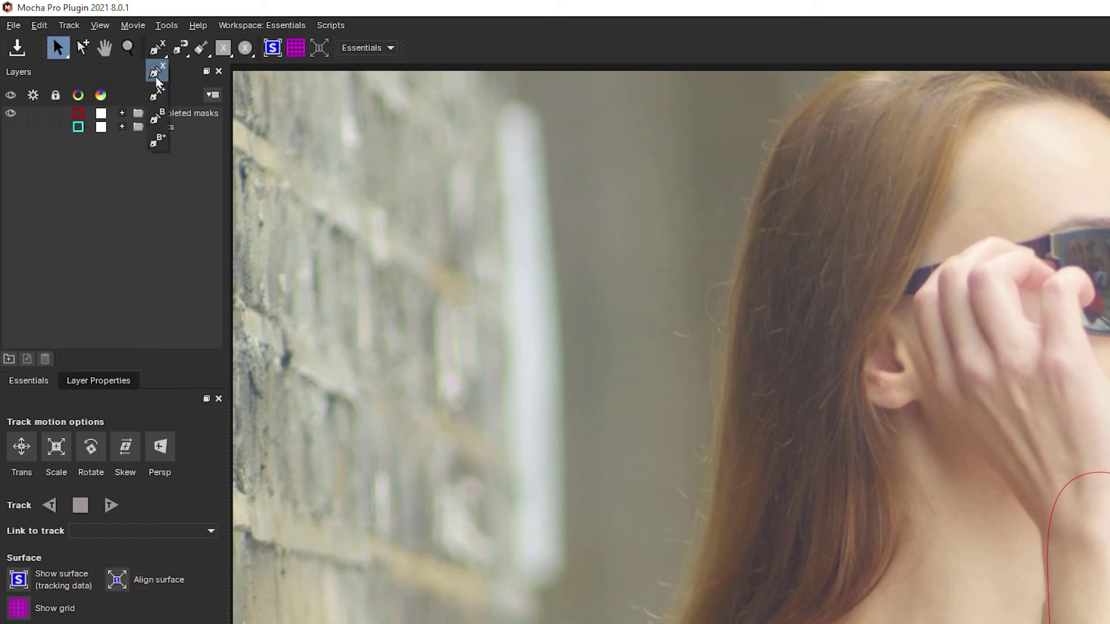
click(153, 50)
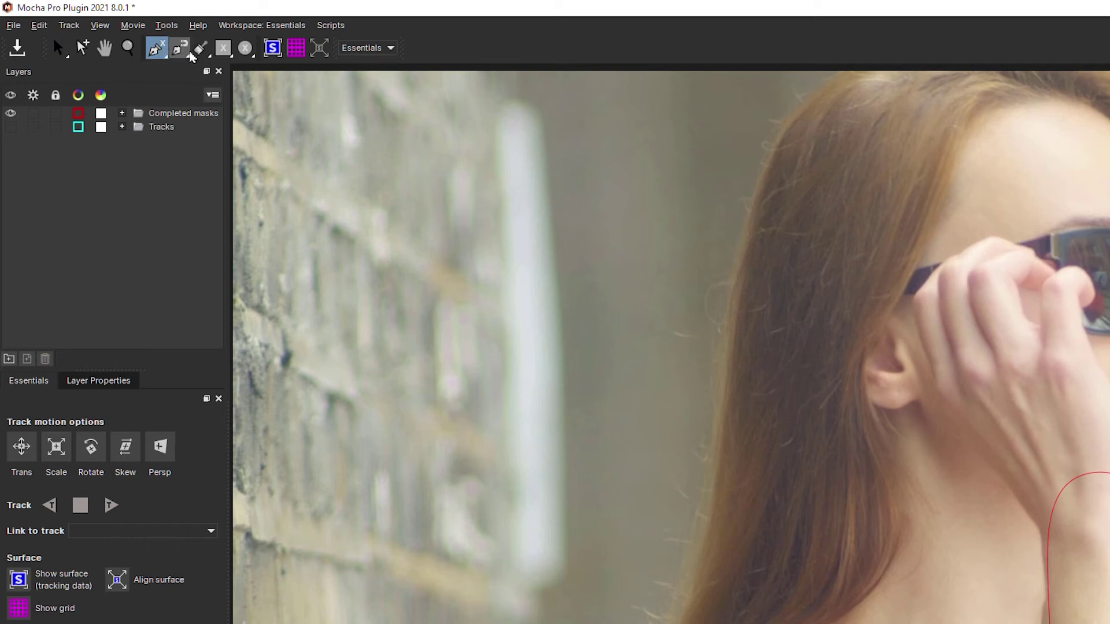
click(183, 54)
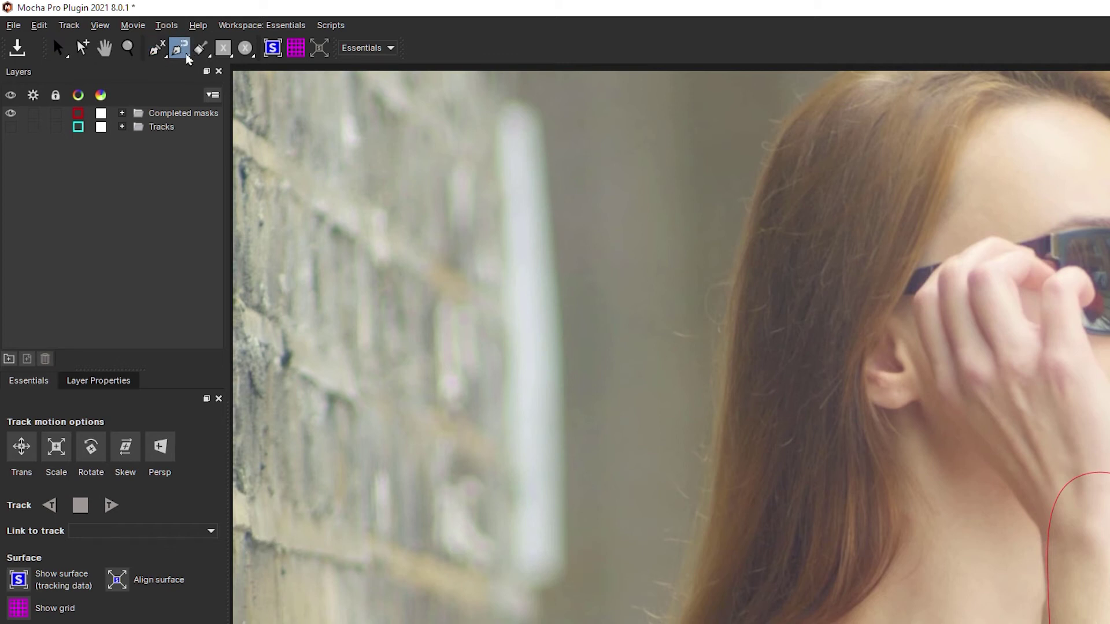
click(200, 51)
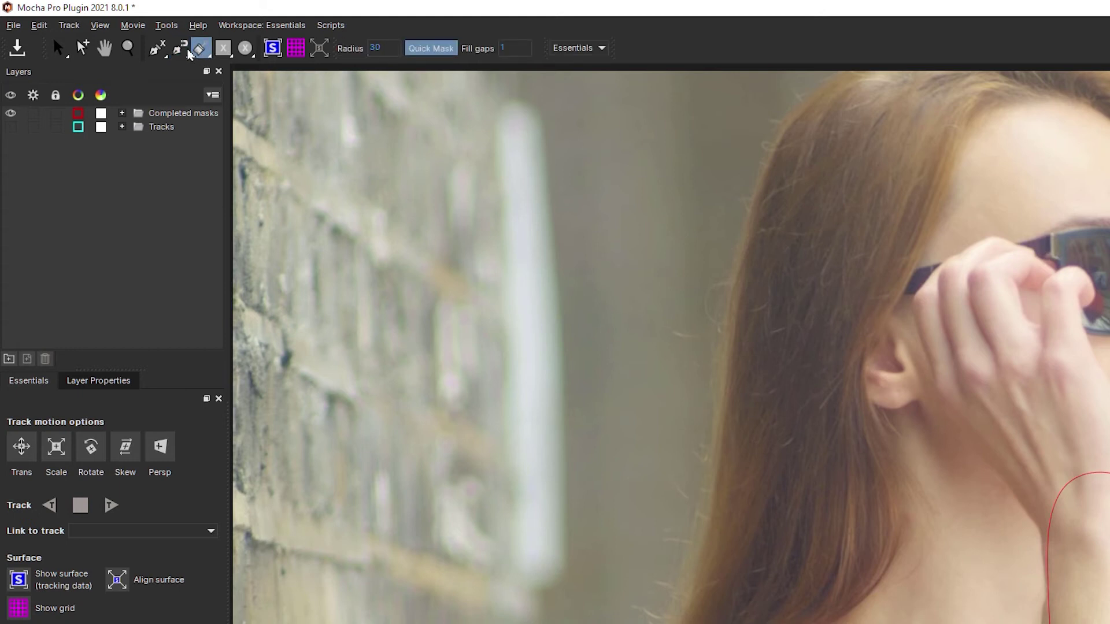
Start a magnetic spline along the outer edge of the right forearm, from the wrist down to the elbow.
click(181, 51)
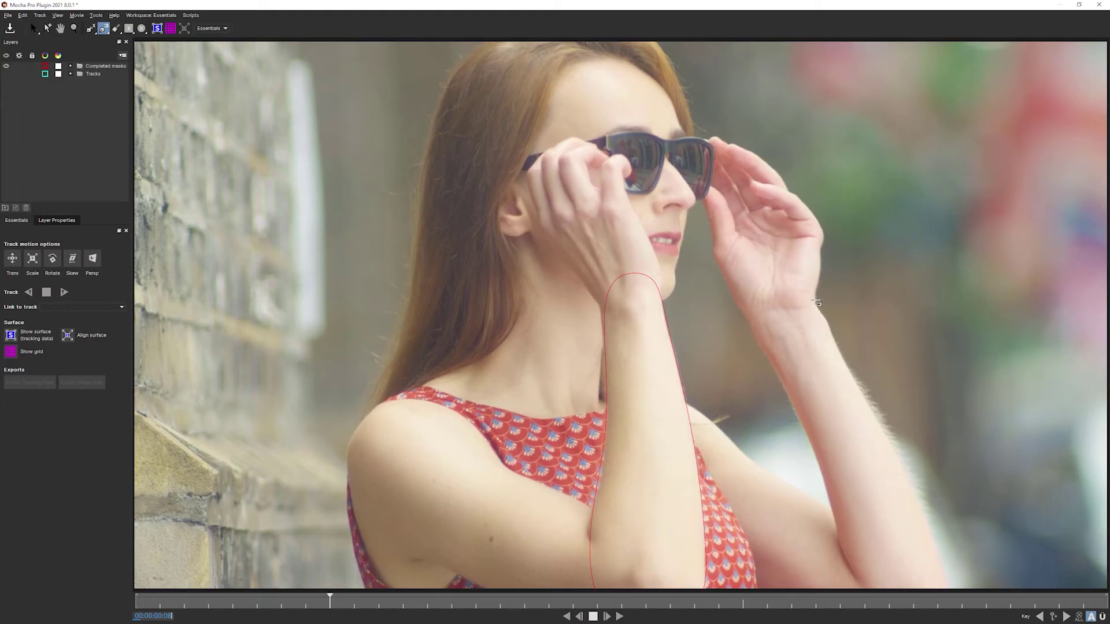
click(815, 302)
click(856, 384)
click(905, 471)
click(946, 571)
Continue the magnetic spline beyond the frame's lower edge, back up the inner forearm, and close it around the wrist.
key(x)
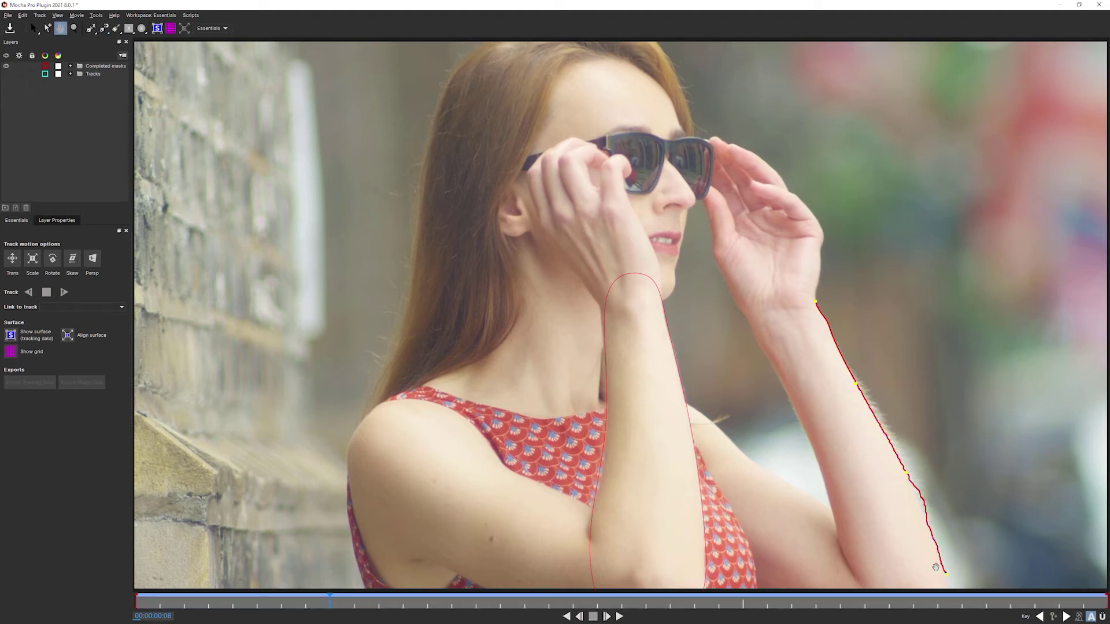
drag(937, 569, 796, 406)
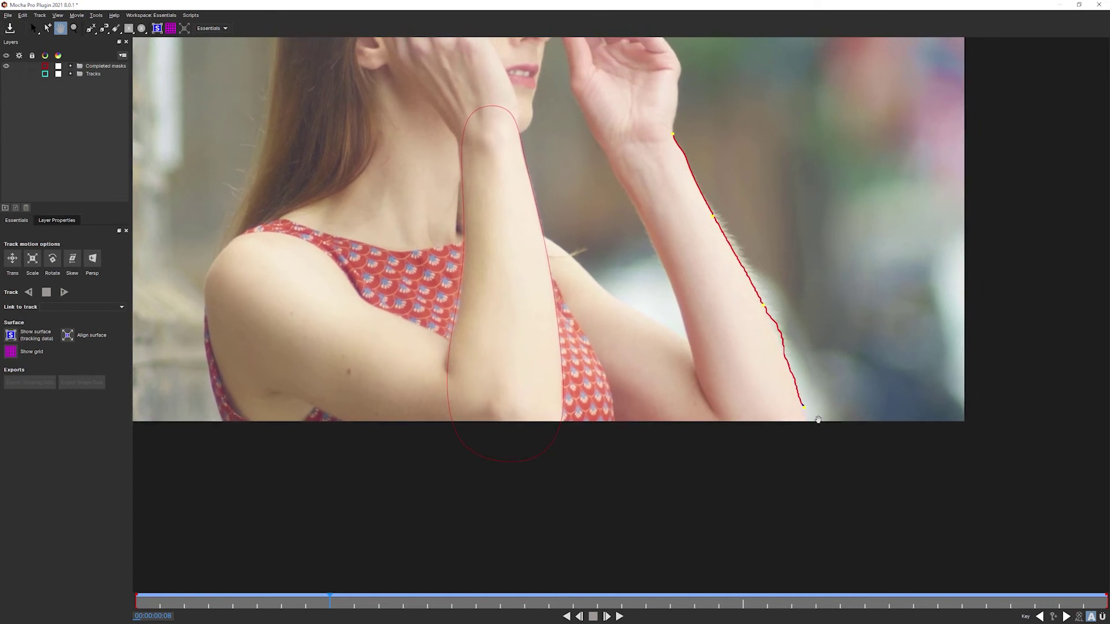
key(z)
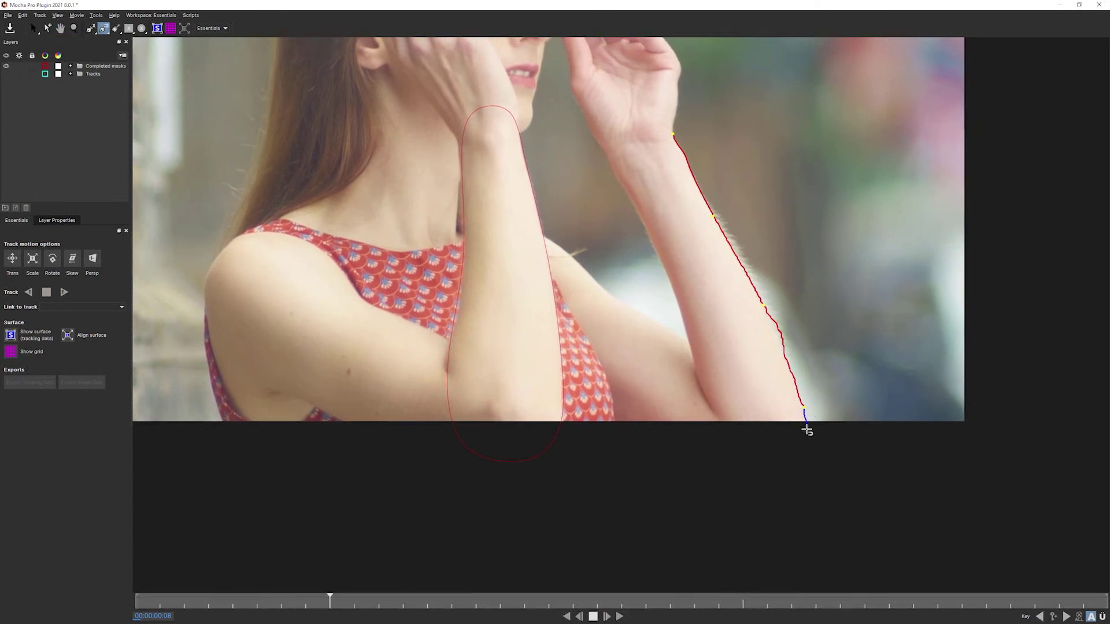
click(806, 442)
click(733, 449)
click(693, 370)
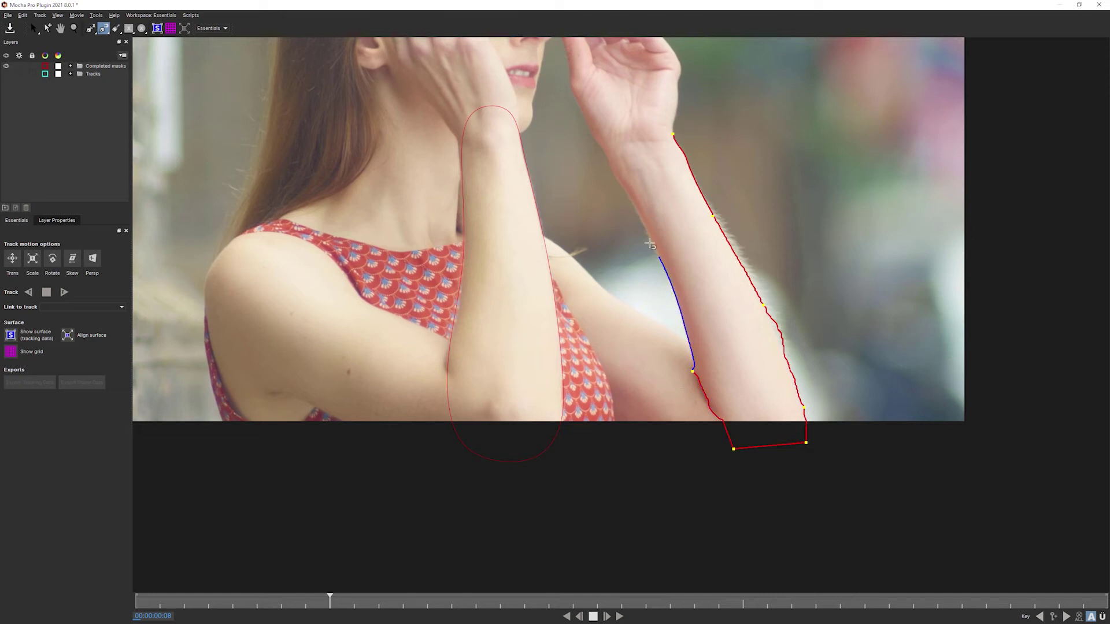
click(607, 155)
click(610, 148)
click(668, 130)
click(671, 134)
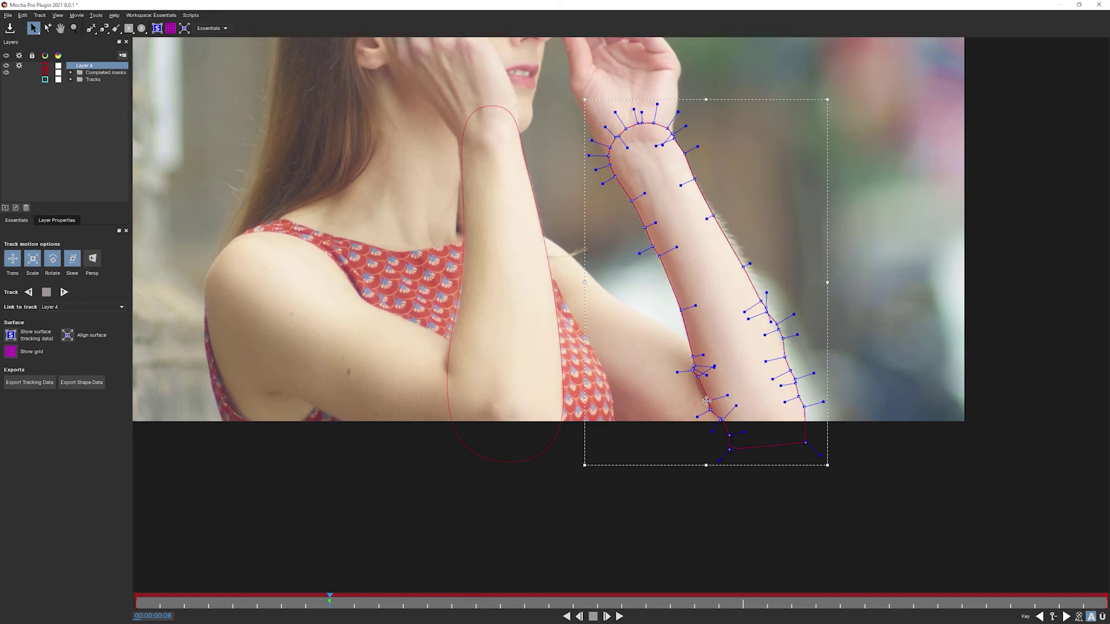
Adjust the new forearm spline's point density by setting its Detail to 87.
click(56, 220)
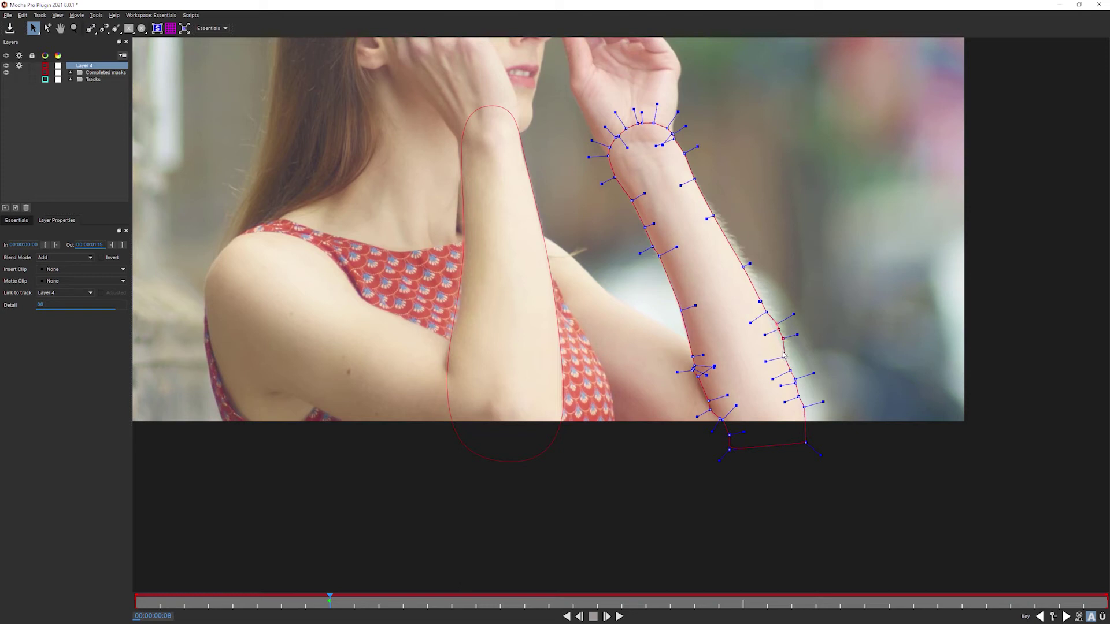
key(Delete)
drag(92, 305, 128, 277)
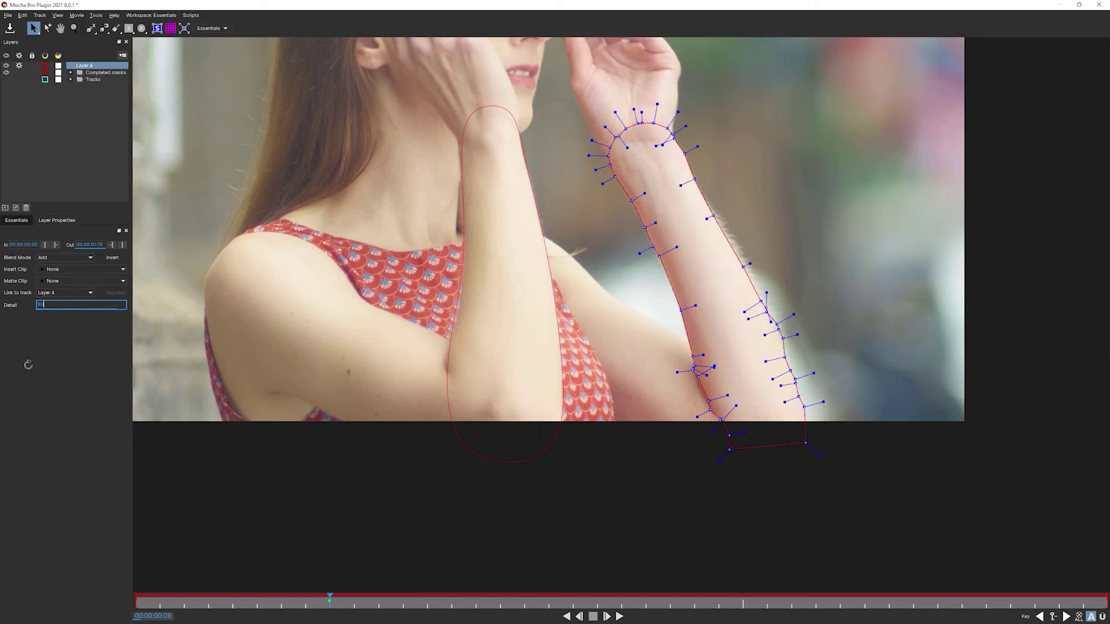
drag(28, 365, 161, 325)
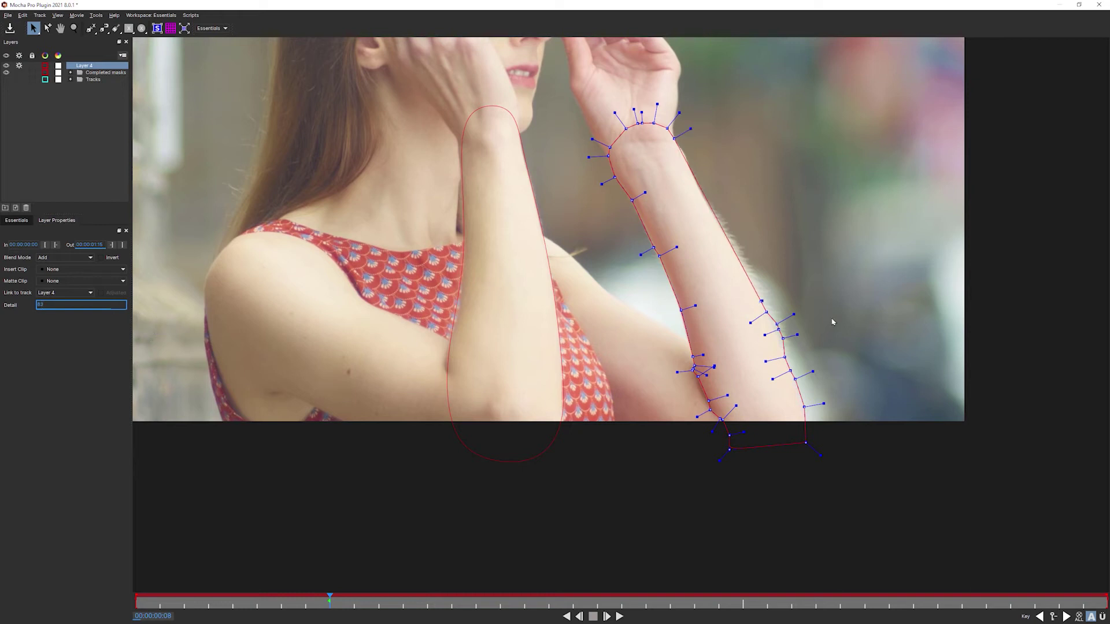
drag(830, 312, 769, 347)
drag(70, 304, 109, 297)
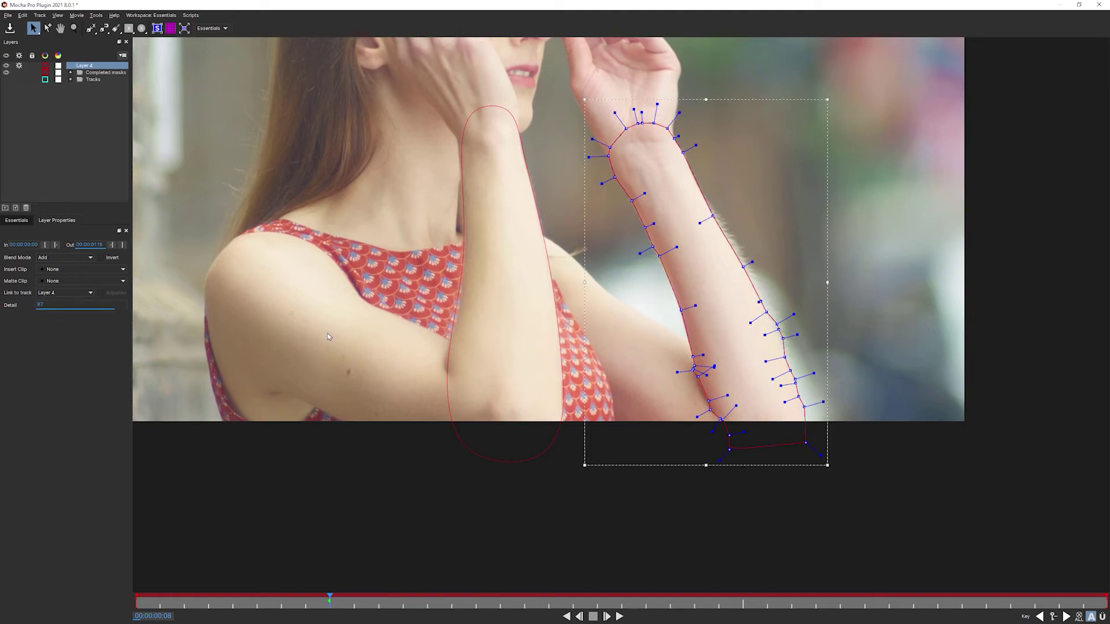
Delete surplus spline points on the outer edge near the elbow and around the wrist.
drag(867, 307, 767, 342)
key(Delete)
click(64, 293)
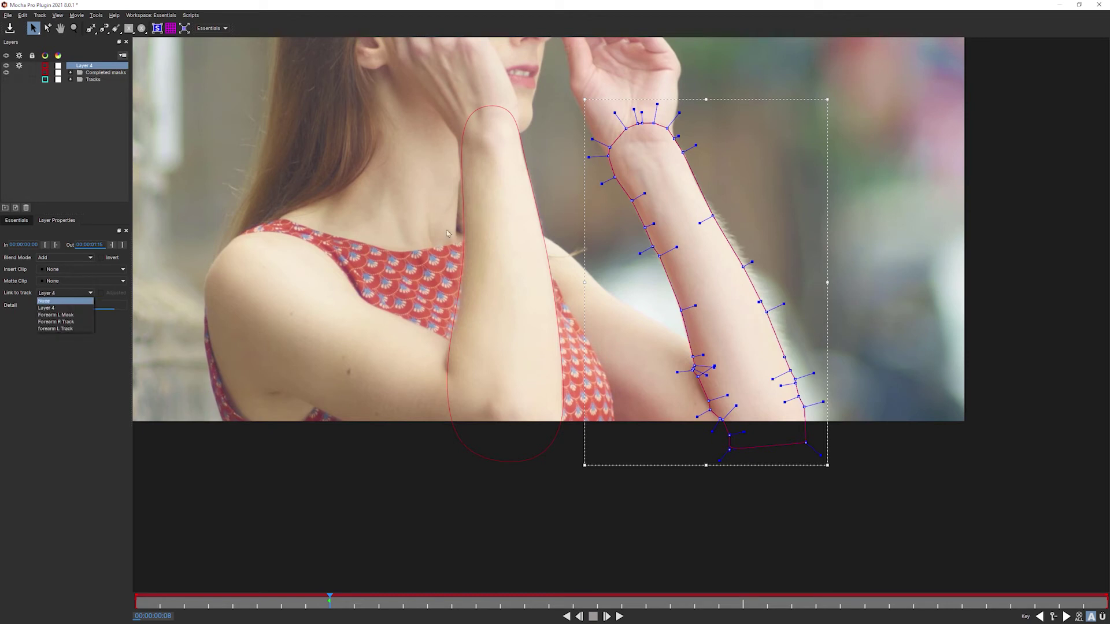
drag(624, 81, 619, 110)
key(Delete)
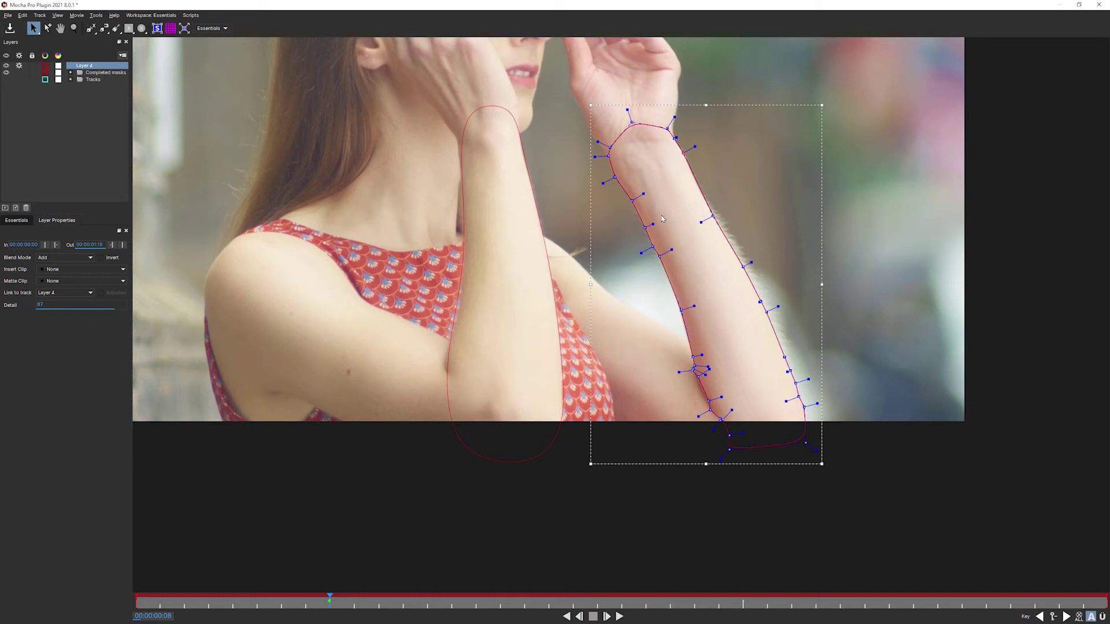
Rename Layer 4 as Forearm R Mask.
double_click(83, 65)
text(Forearm R Mask)
key(Return)
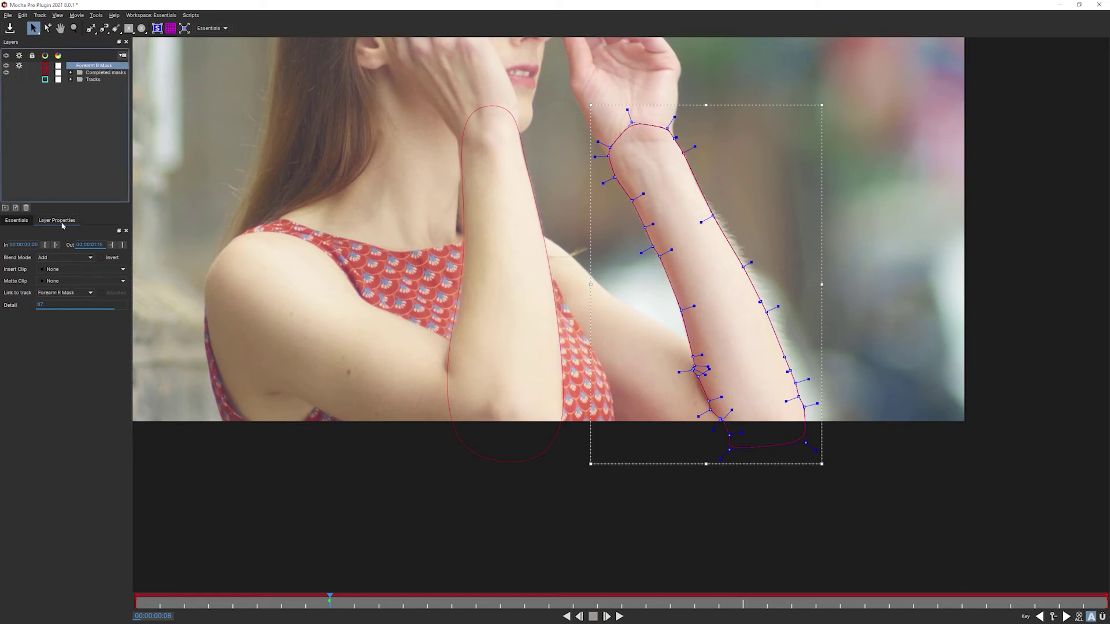
Link the Forearm R Mask layer to the Forearm R Track.
click(18, 221)
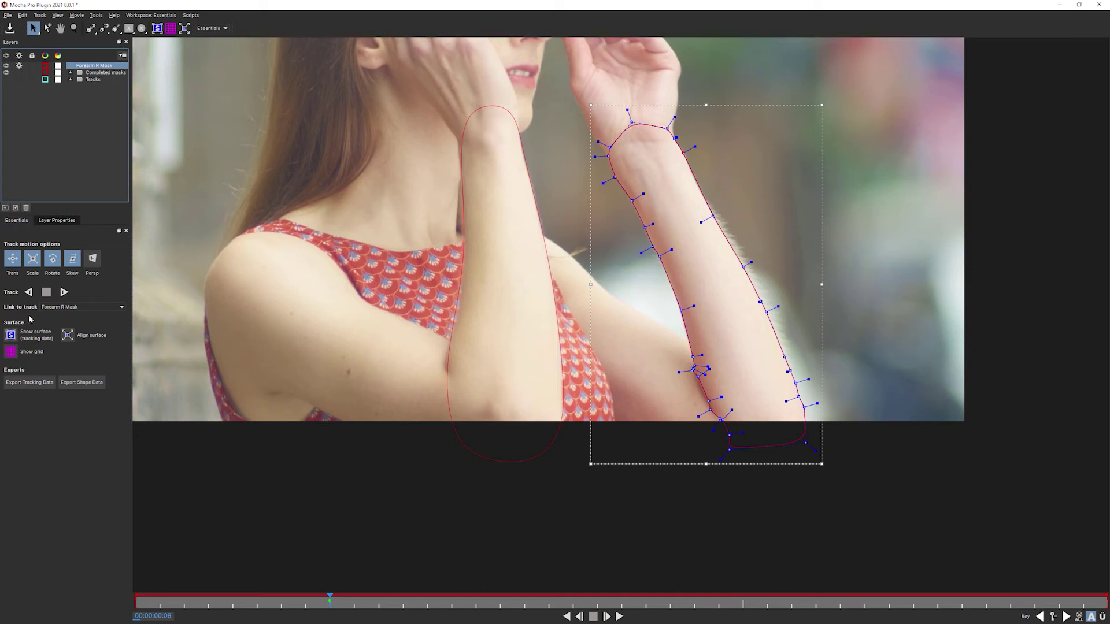
click(57, 220)
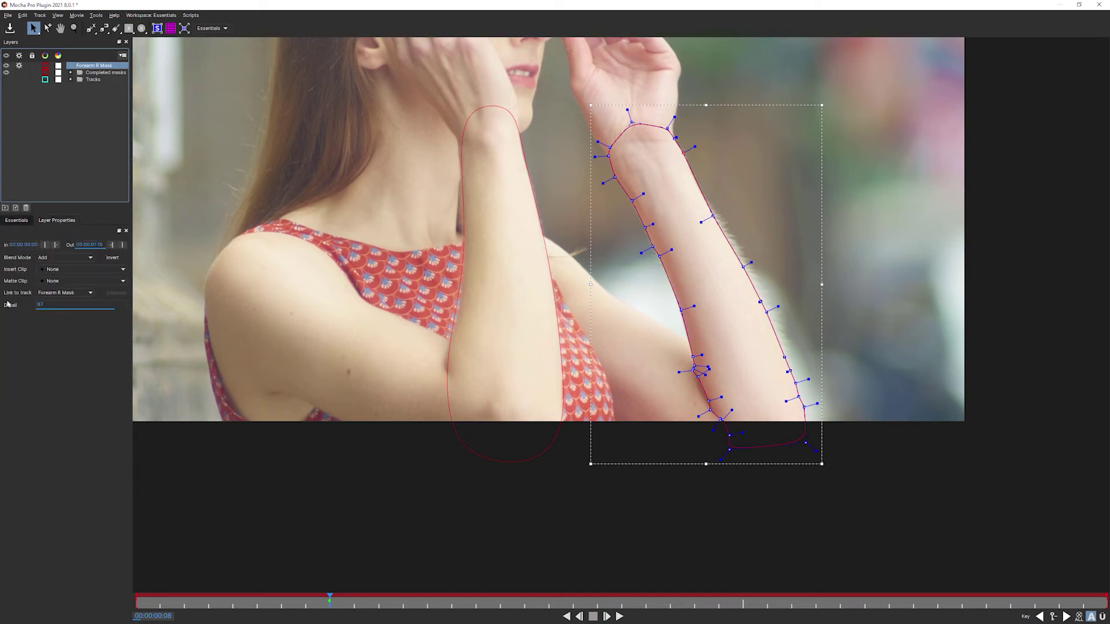
click(17, 223)
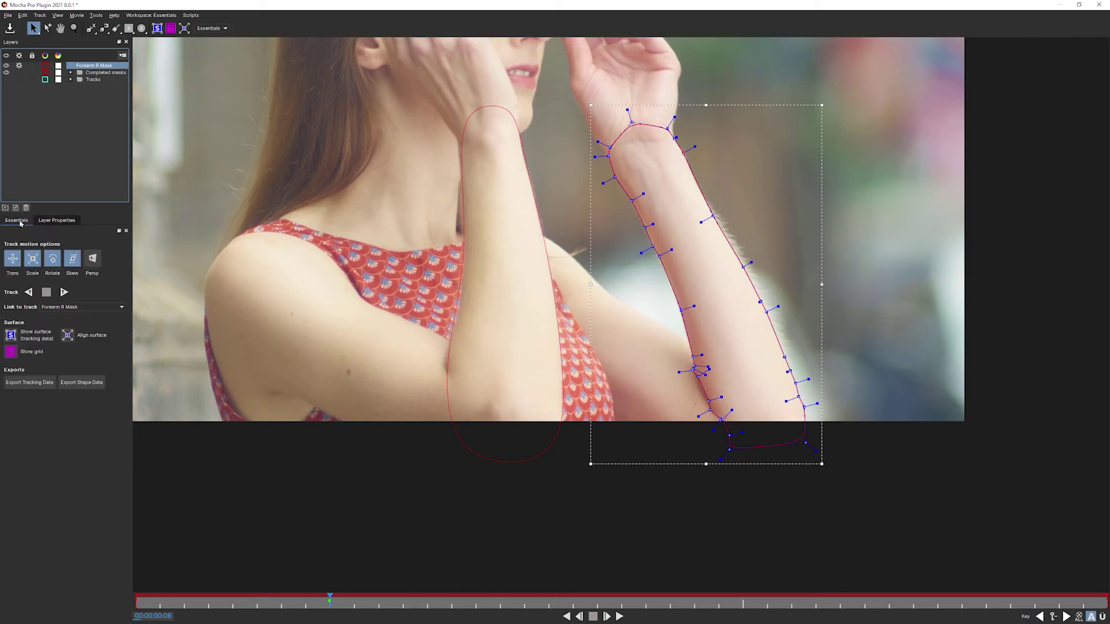
click(80, 307)
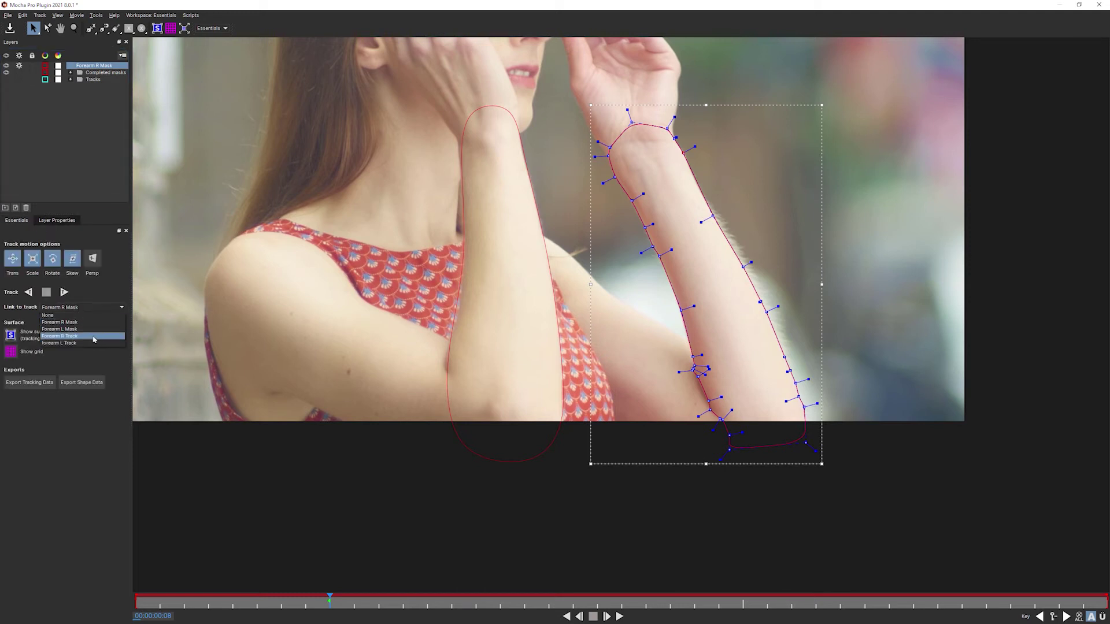
click(96, 337)
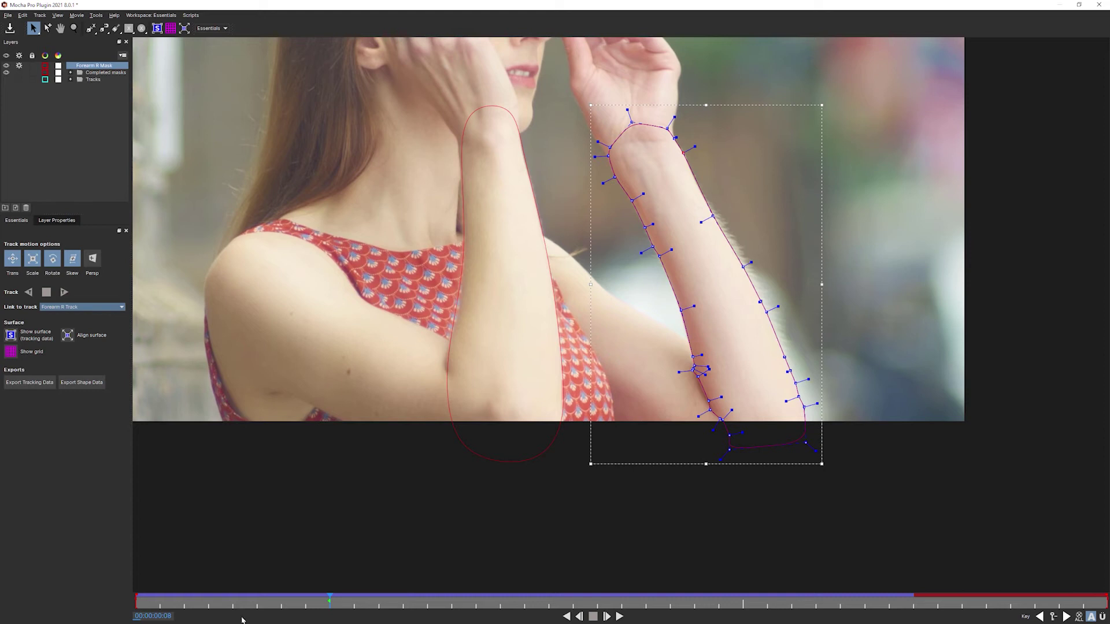
Check how the linked mask follows the arm through the clip and add a keyframe at 00:00:00:15.
drag(214, 605, 816, 594)
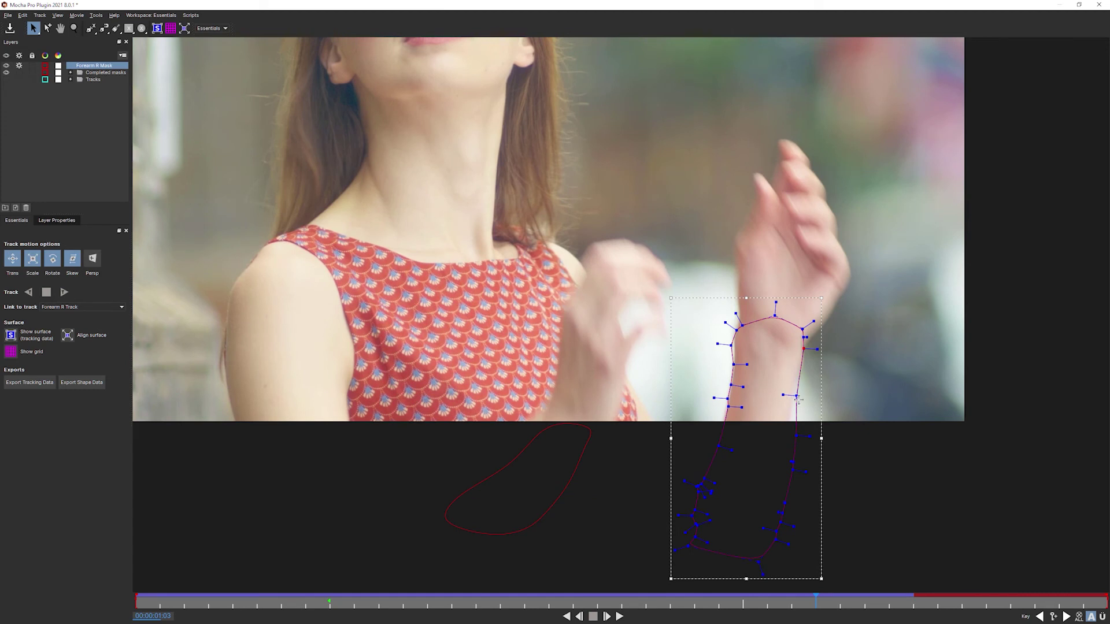
drag(717, 589, 519, 571)
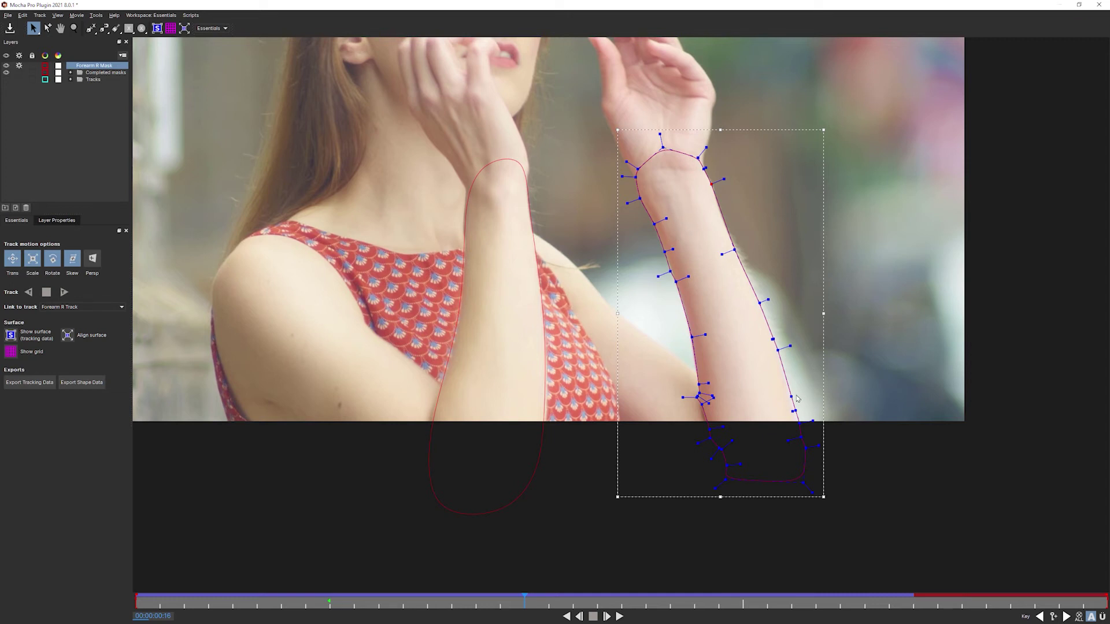
key(comma)
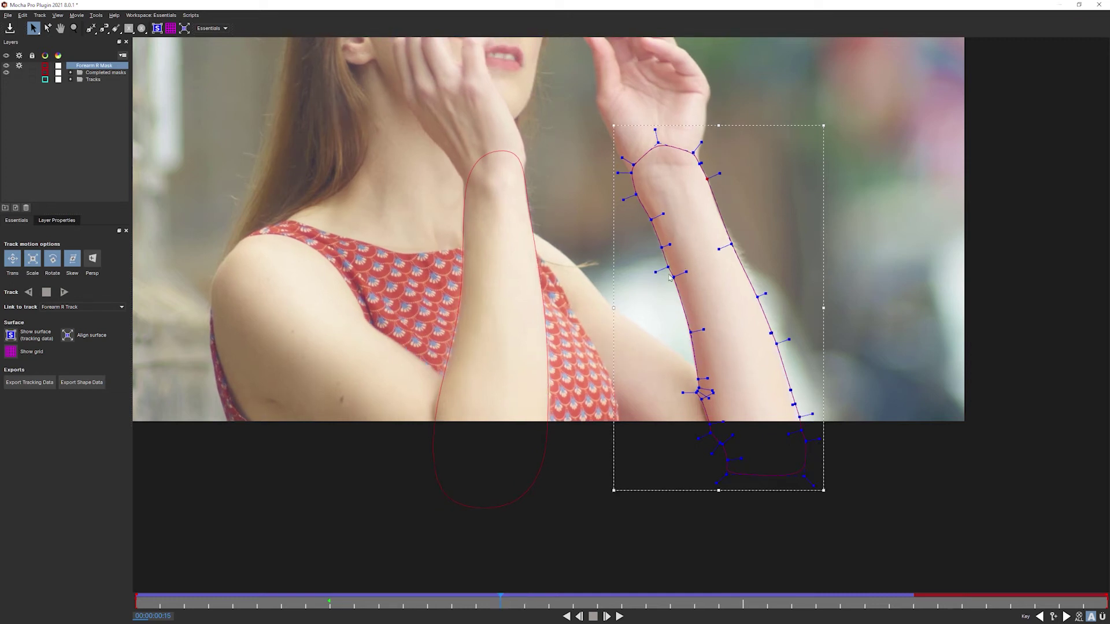
click(1054, 616)
Go to 00:00:01:01 and frame the whole right forearm mask in the viewer.
drag(497, 602, 718, 597)
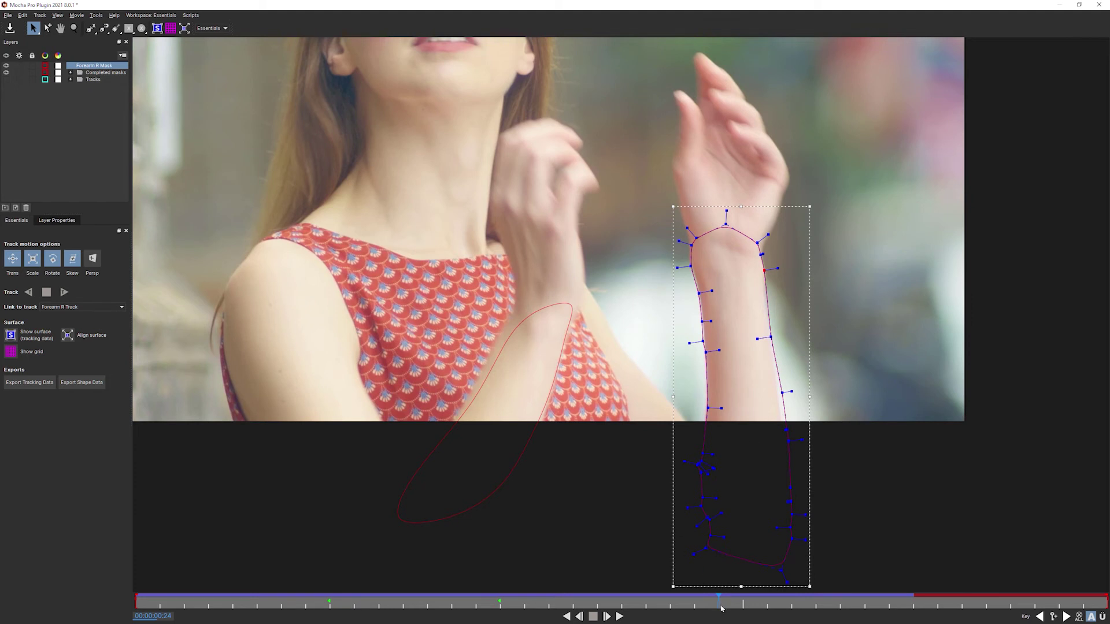
drag(717, 600, 765, 598)
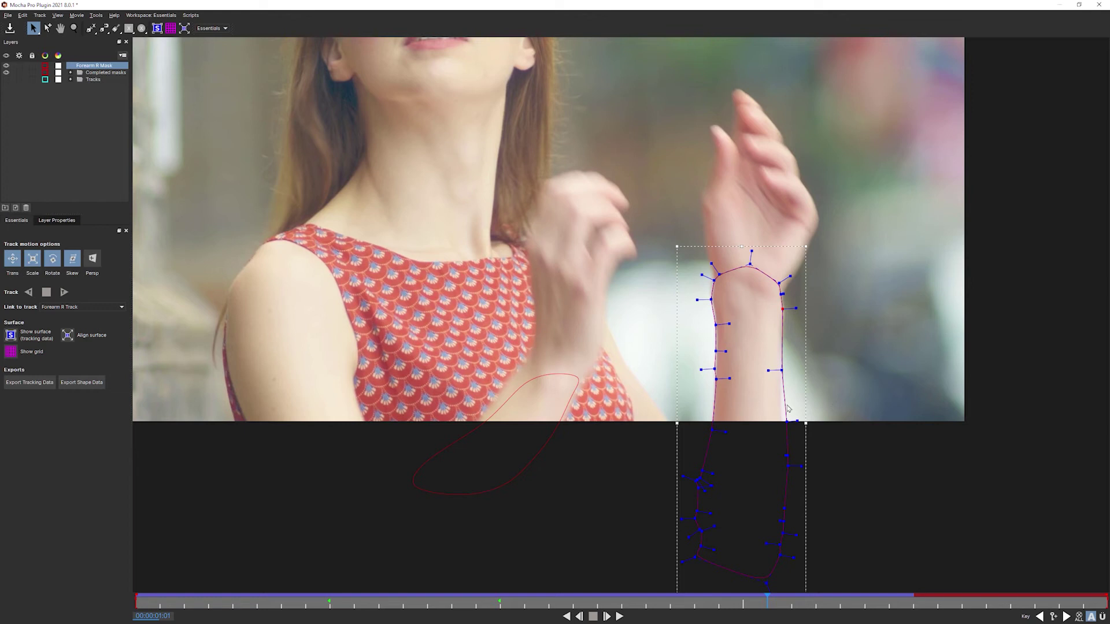
key(x)
drag(850, 451, 827, 389)
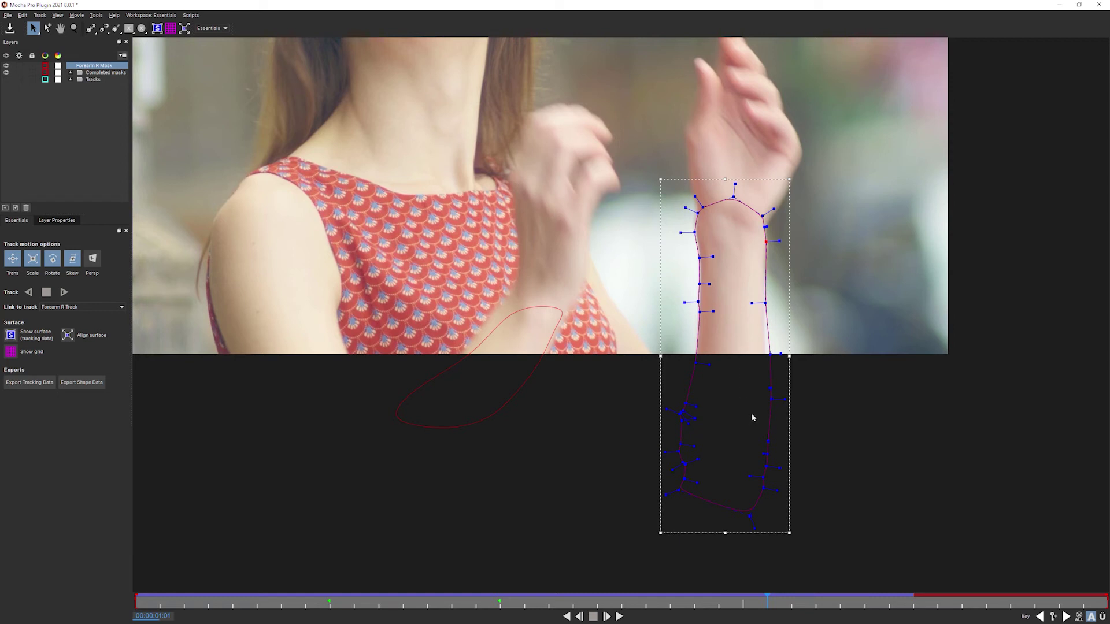
Show the expanded set of toolbar tools, including the transform tools.
click(57, 15)
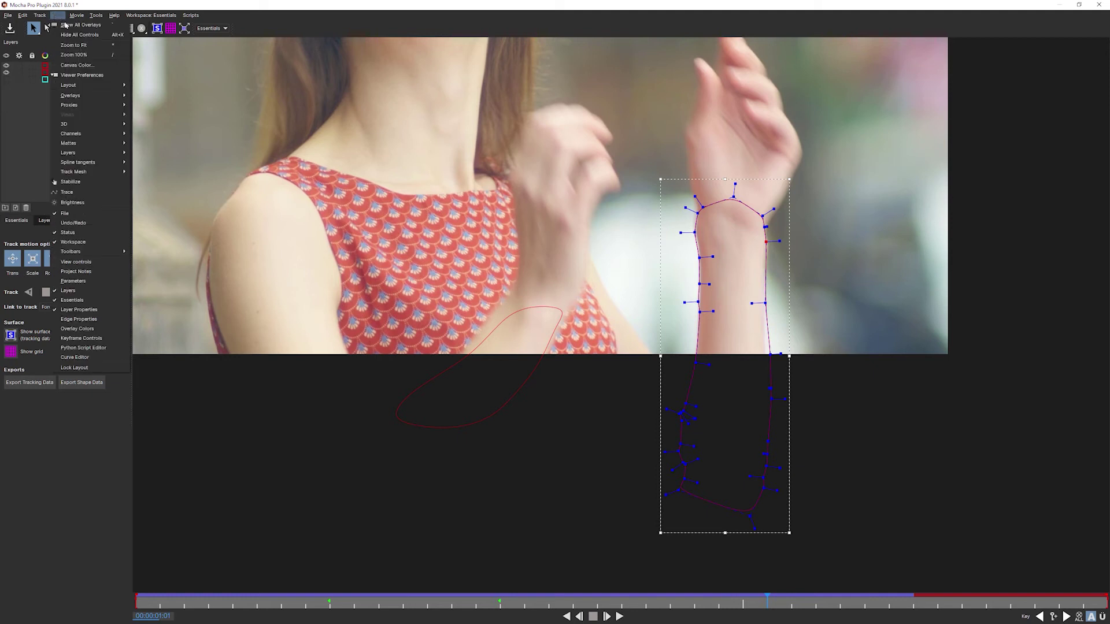
mouse_move(104, 253)
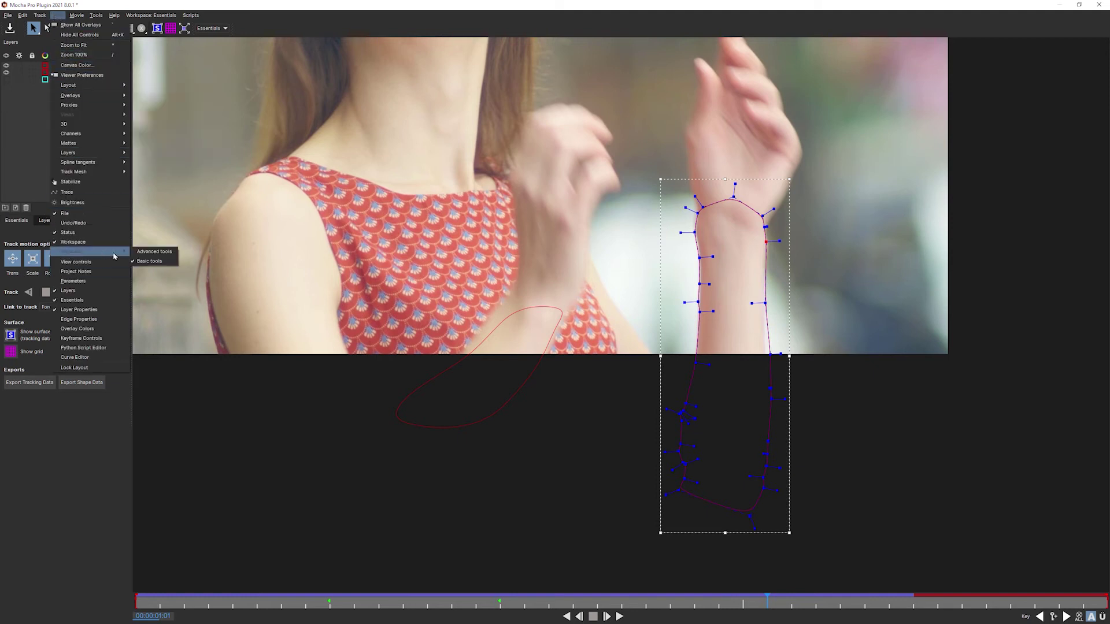
click(173, 257)
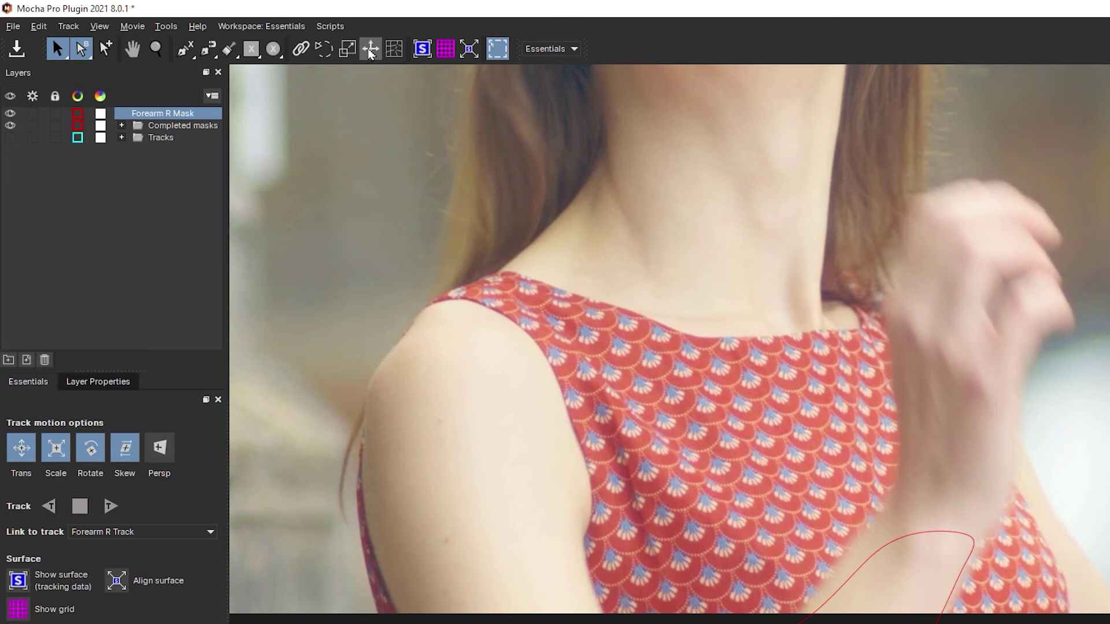
Toggle the transform bounding box around the forearm mask off and back on.
click(498, 51)
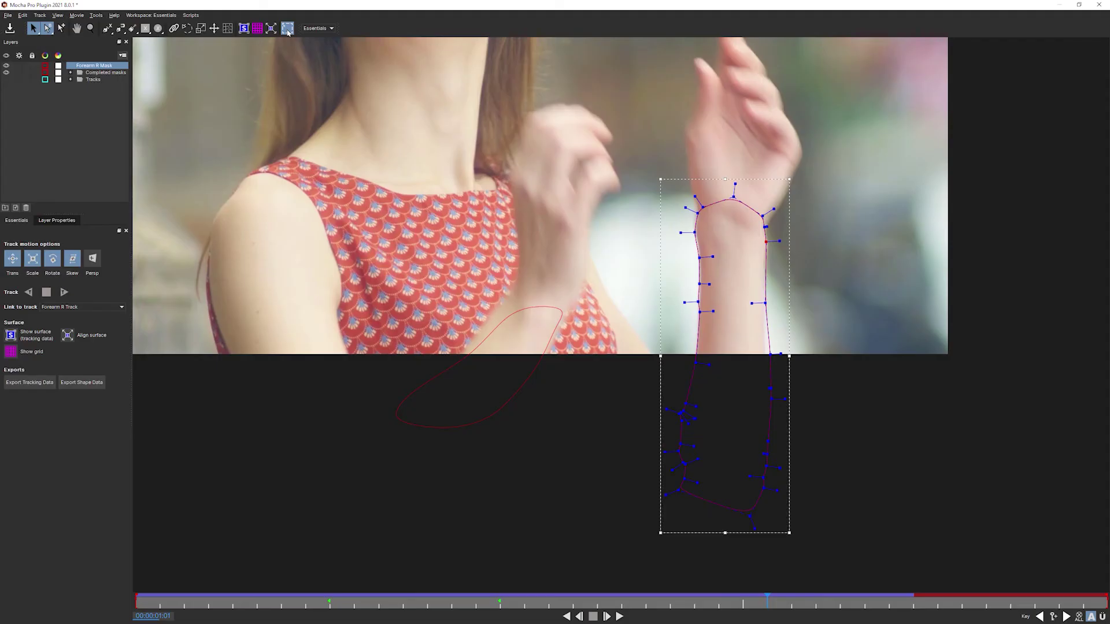
click(288, 30)
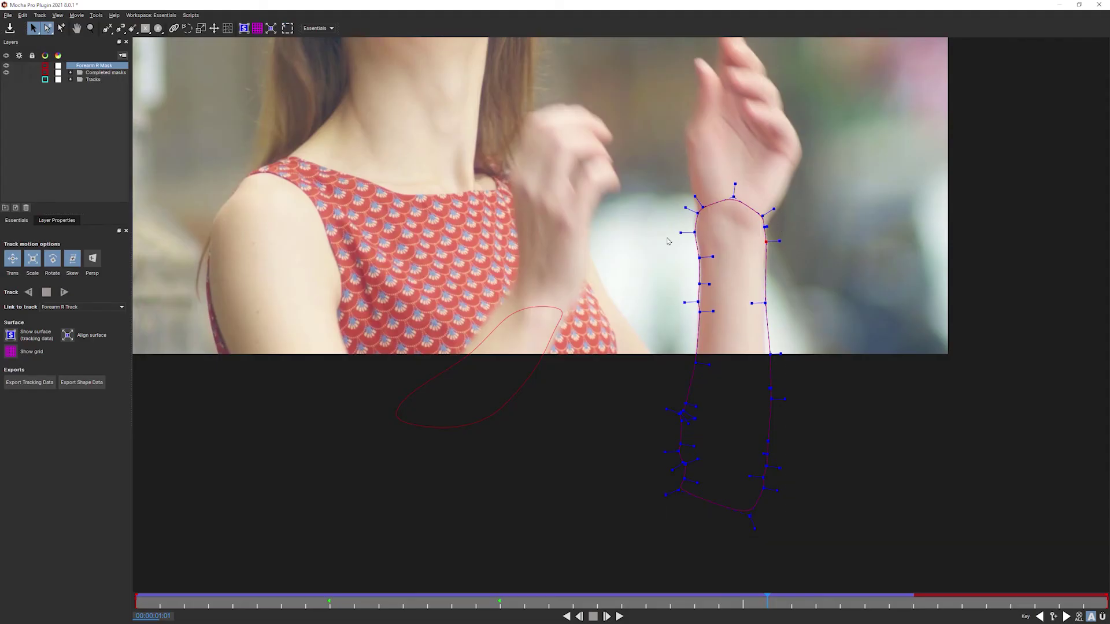
click(287, 28)
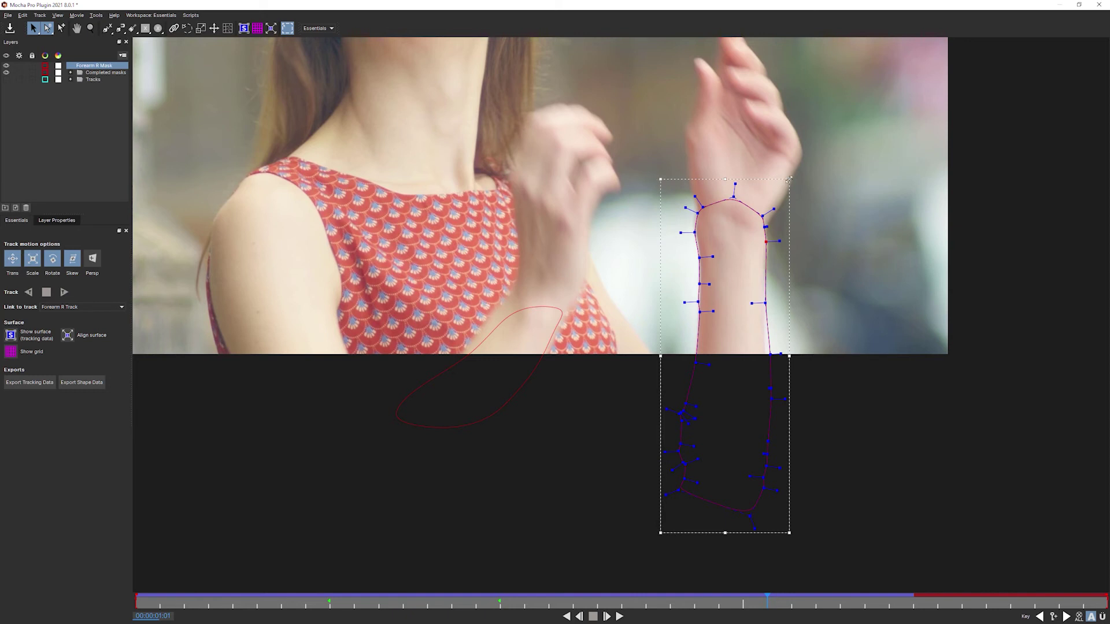
Try distorting, scaling, moving and rotating the forearm mask with its transform bounding box, undoing each trial.
mouse_move(788, 179)
mouse_down()
mouse_move(802, 169)
mouse_move(778, 181)
mouse_move(801, 171)
mouse_move(790, 198)
mouse_up()
mouse_move(788, 533)
mouse_down()
mouse_move(863, 567)
mouse_move(768, 508)
mouse_move(817, 528)
mouse_move(791, 533)
mouse_up()
mouse_move(661, 356)
mouse_down()
mouse_move(755, 356)
mouse_move(632, 343)
mouse_move(670, 342)
mouse_up()
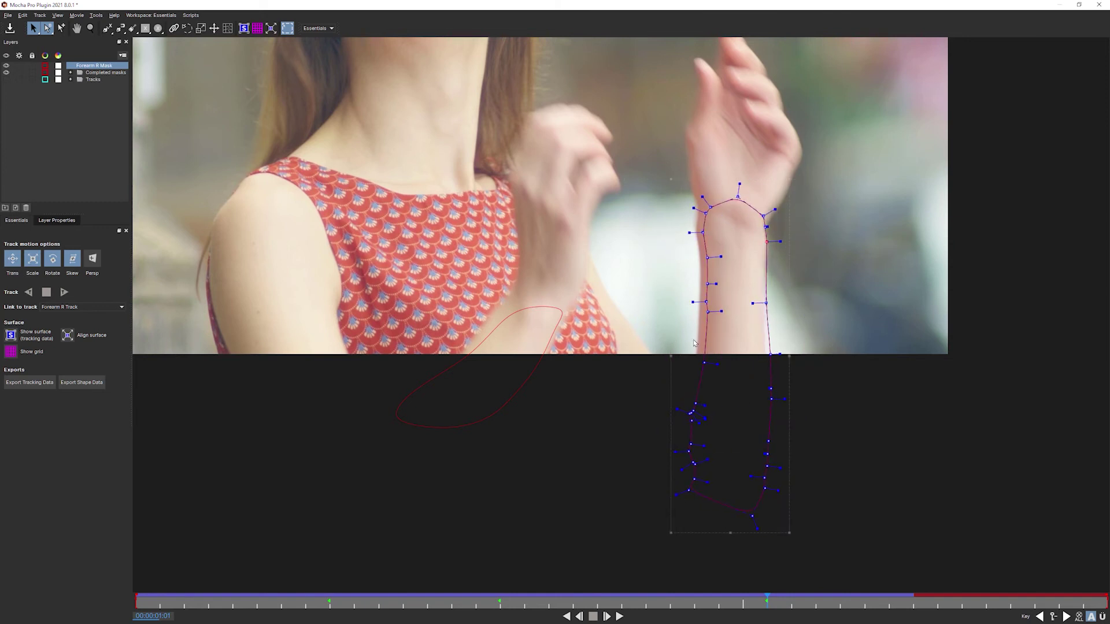
key(ctrl+z)
drag(729, 232, 726, 285)
key(ctrl+z)
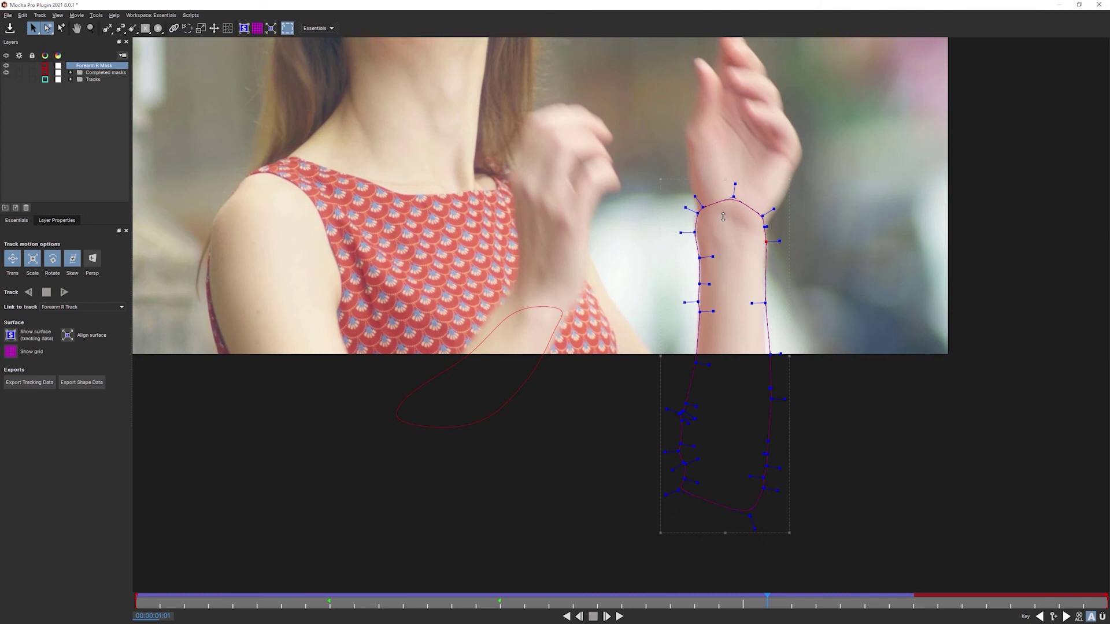
drag(723, 217, 725, 165)
key(ctrl+z)
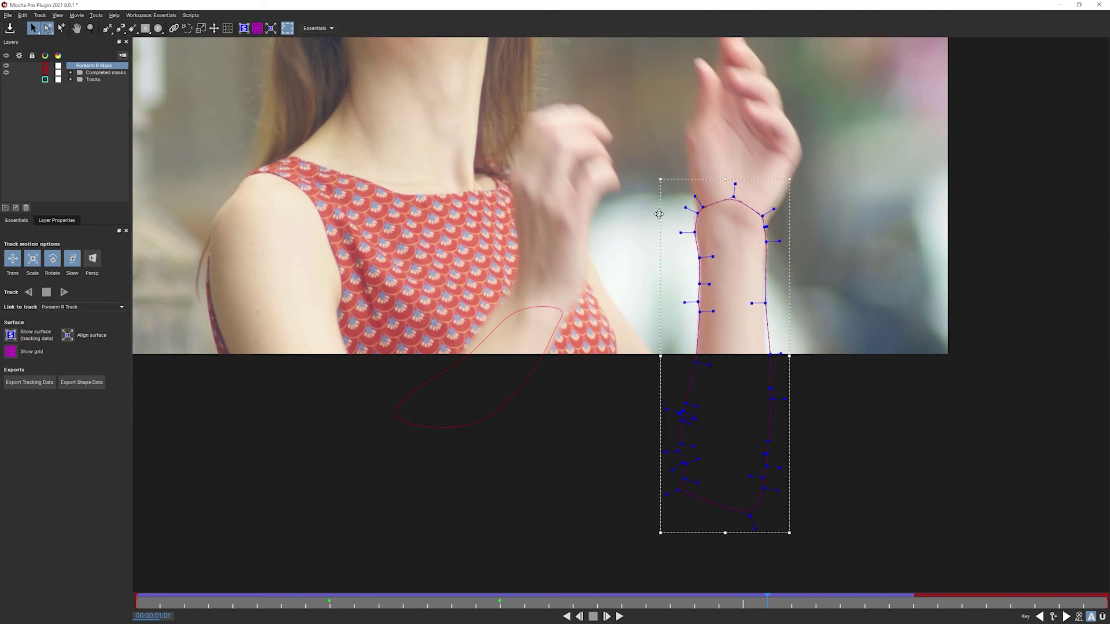
mouse_move(659, 214)
mouse_down()
mouse_move(639, 250)
mouse_move(661, 251)
mouse_move(685, 228)
mouse_move(646, 195)
mouse_move(622, 211)
mouse_move(705, 226)
mouse_move(618, 142)
mouse_move(671, 230)
mouse_up()
key(ctrl+z)
drag(783, 181, 825, 268)
key(ctrl+z)
Rotate the forearm mask slightly and fine-tune its bounding box corners to fit the arm at 00:00:01:01.
mouse_move(726, 535)
mouse_down()
mouse_move(717, 527)
mouse_move(729, 537)
mouse_move(708, 538)
mouse_move(716, 544)
mouse_up()
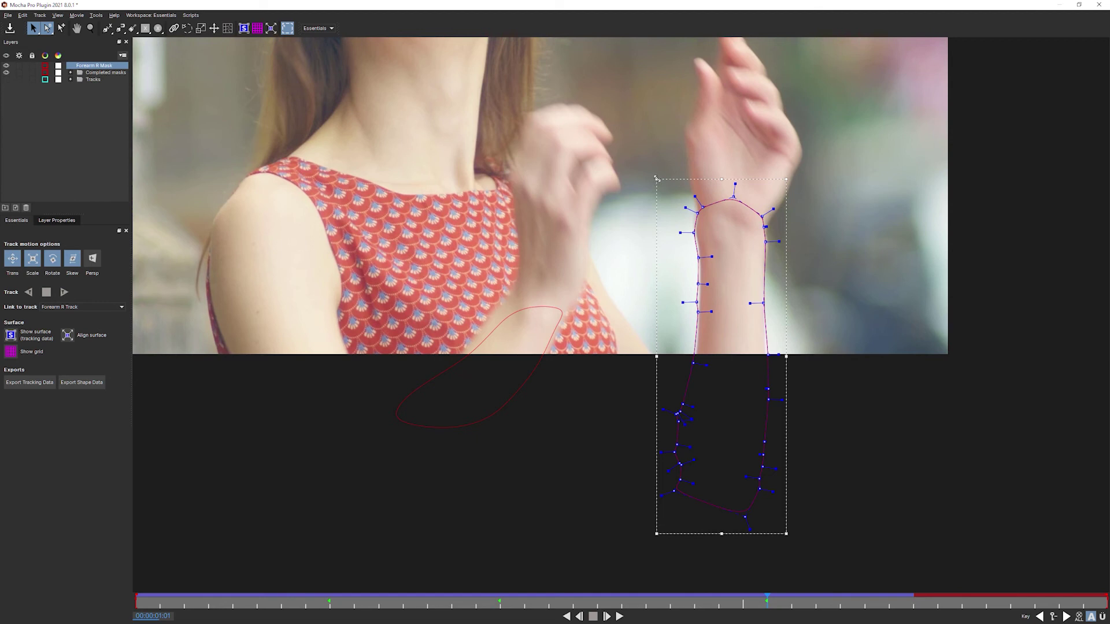
drag(656, 178, 658, 178)
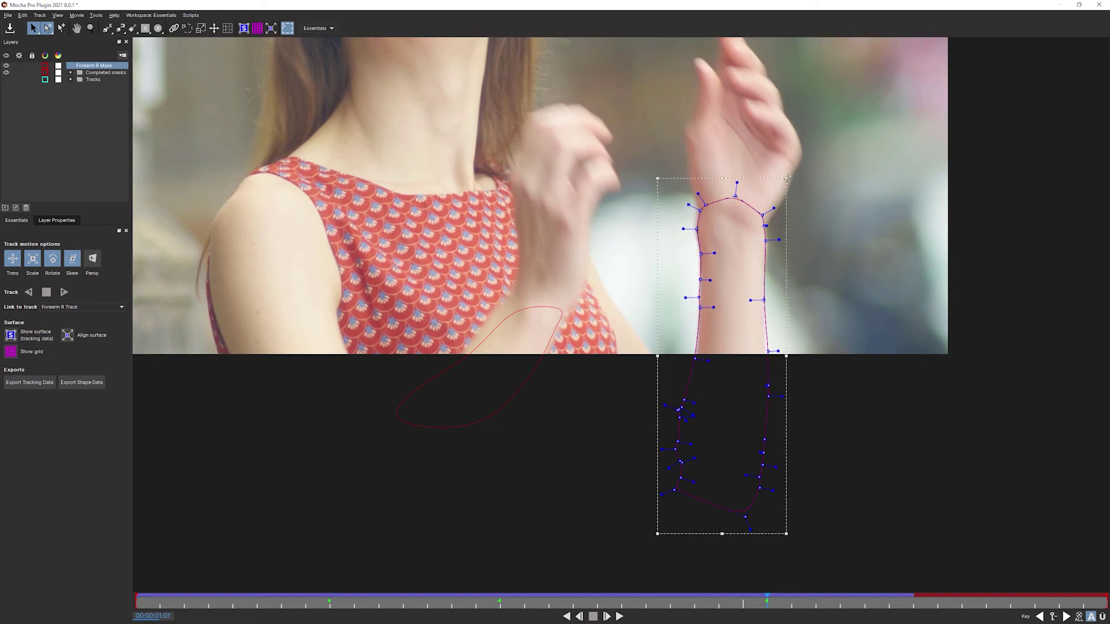
drag(787, 178, 789, 176)
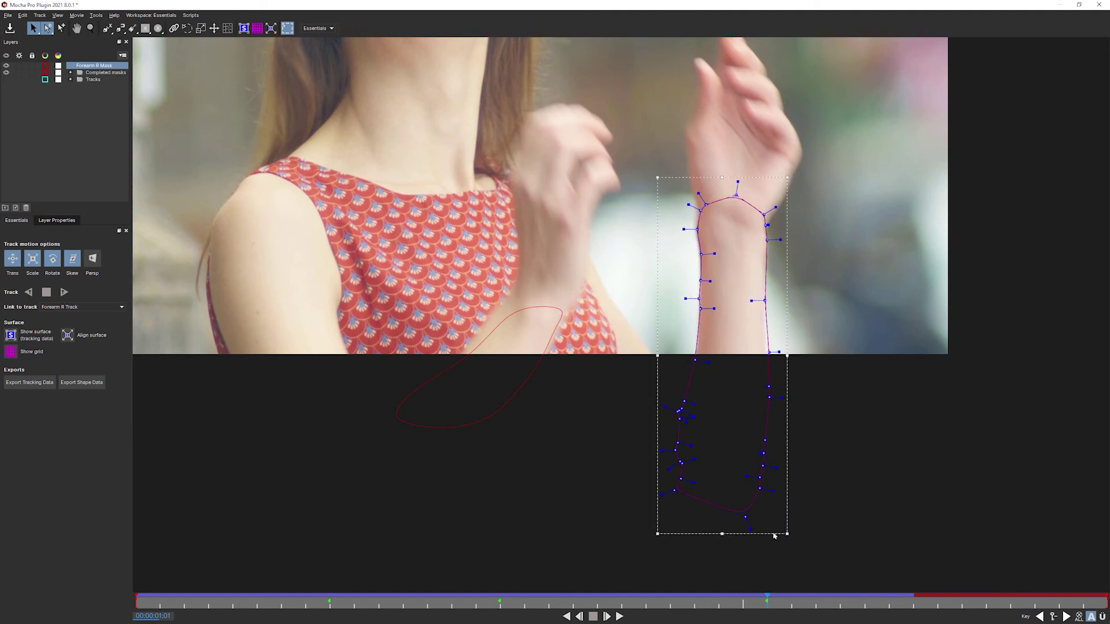
drag(787, 534, 780, 533)
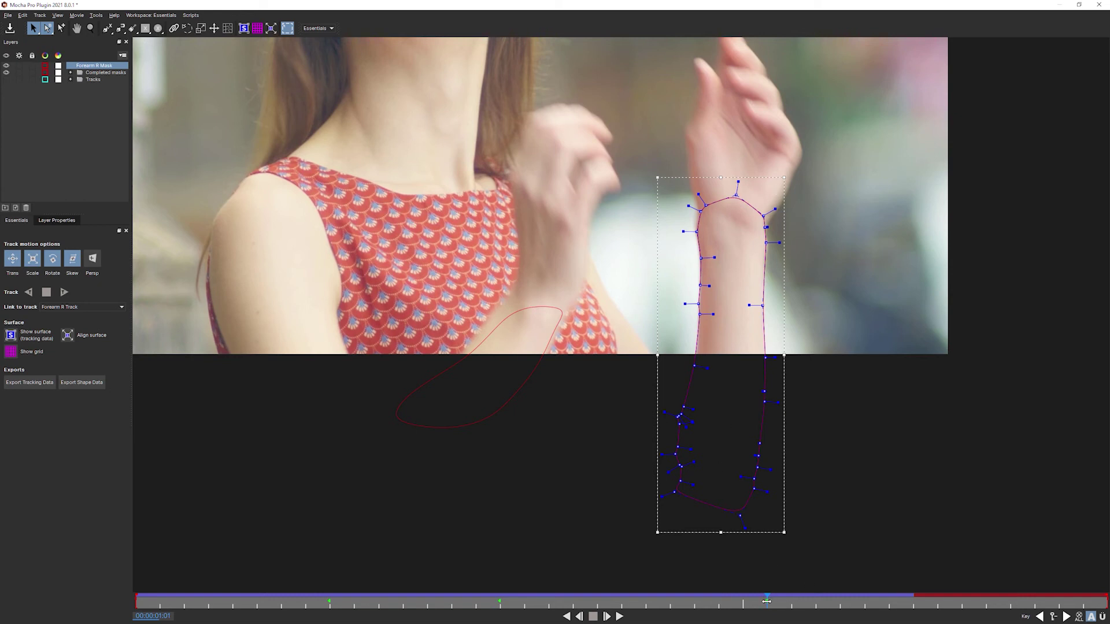
Go to 00:00:00:21 and delete a surplus control point on the inner edge of the forearm mask.
drag(766, 597, 646, 591)
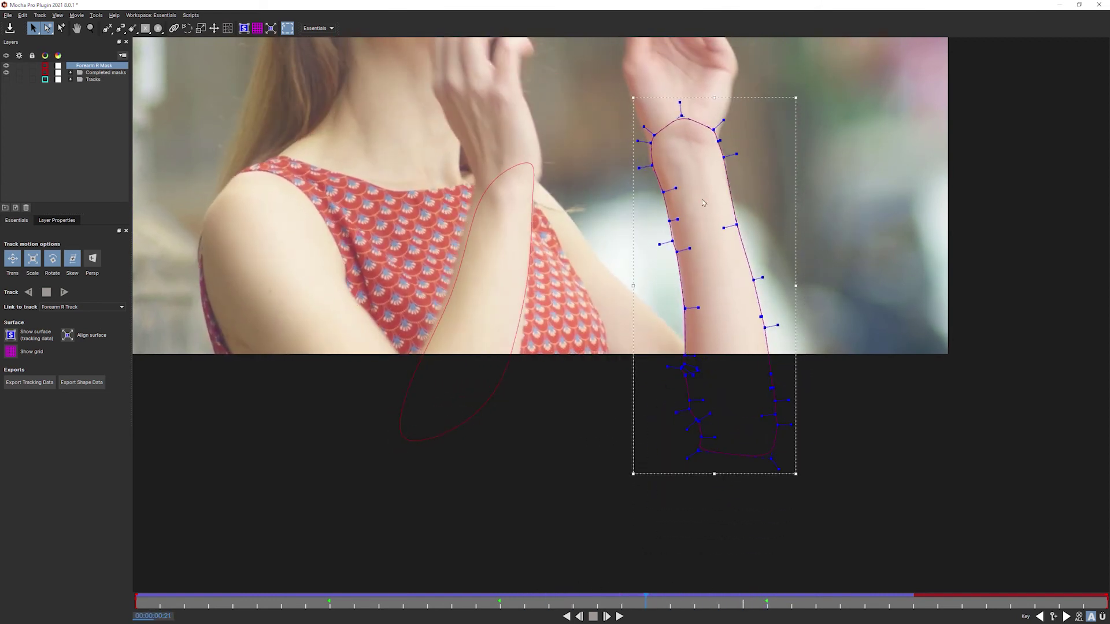
click(672, 241)
key(Delete)
At 00:00:01:05, select only the wrist-end points of the forearm mask and stretch them upward to match the wrist.
drag(646, 601, 854, 604)
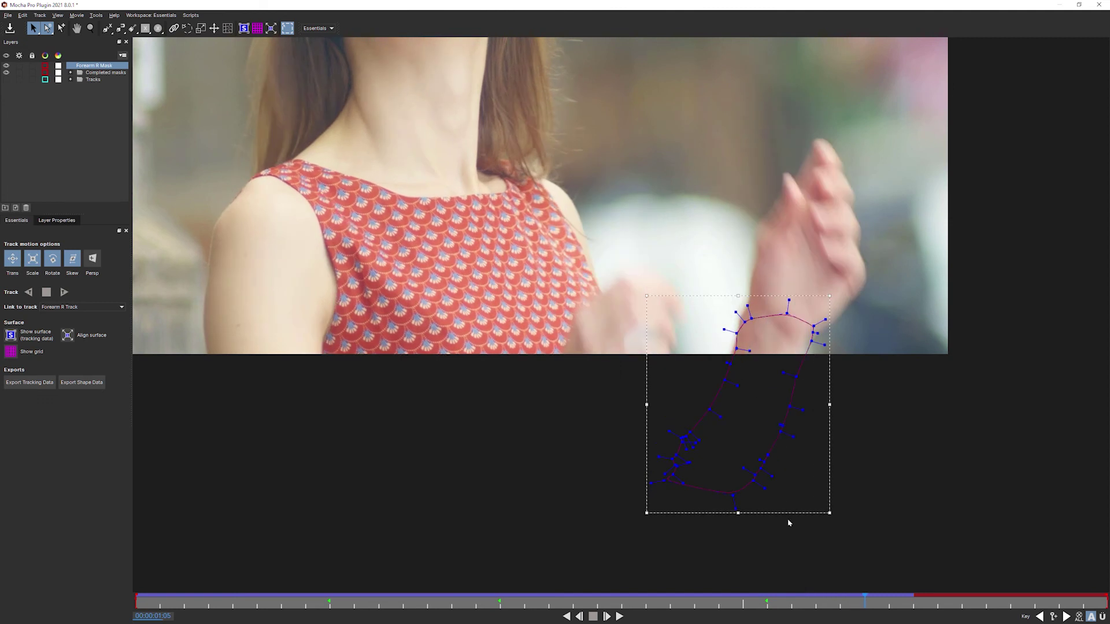
mouse_move(847, 593)
mouse_down()
mouse_move(794, 595)
mouse_move(855, 593)
mouse_up()
mouse_move(842, 601)
mouse_down()
mouse_move(797, 602)
mouse_move(860, 601)
mouse_up()
drag(743, 254, 878, 344)
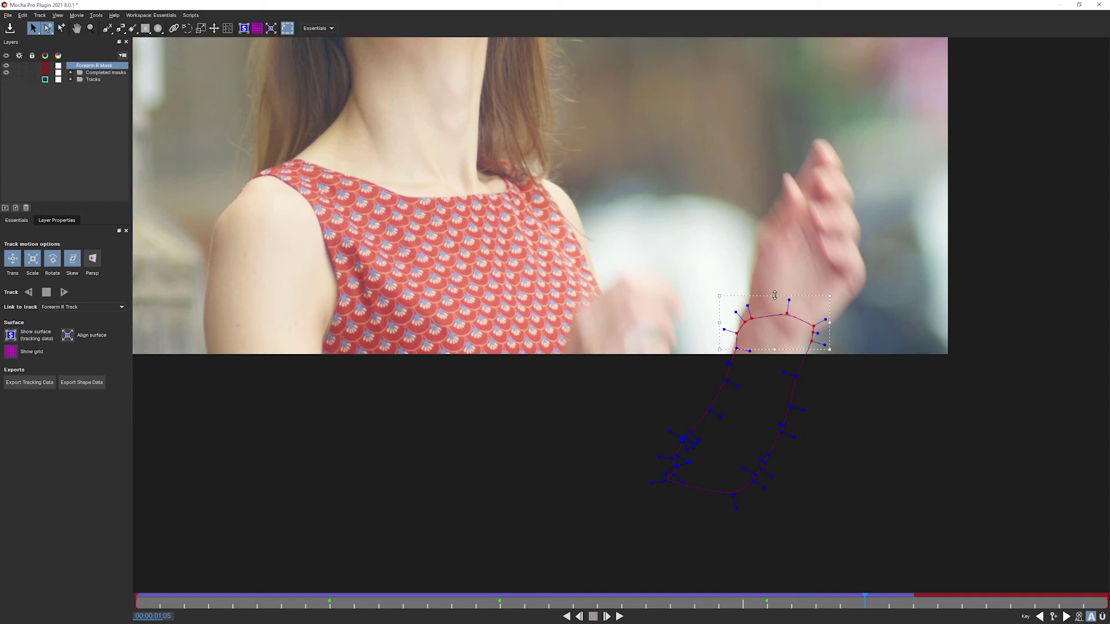
drag(775, 294, 777, 281)
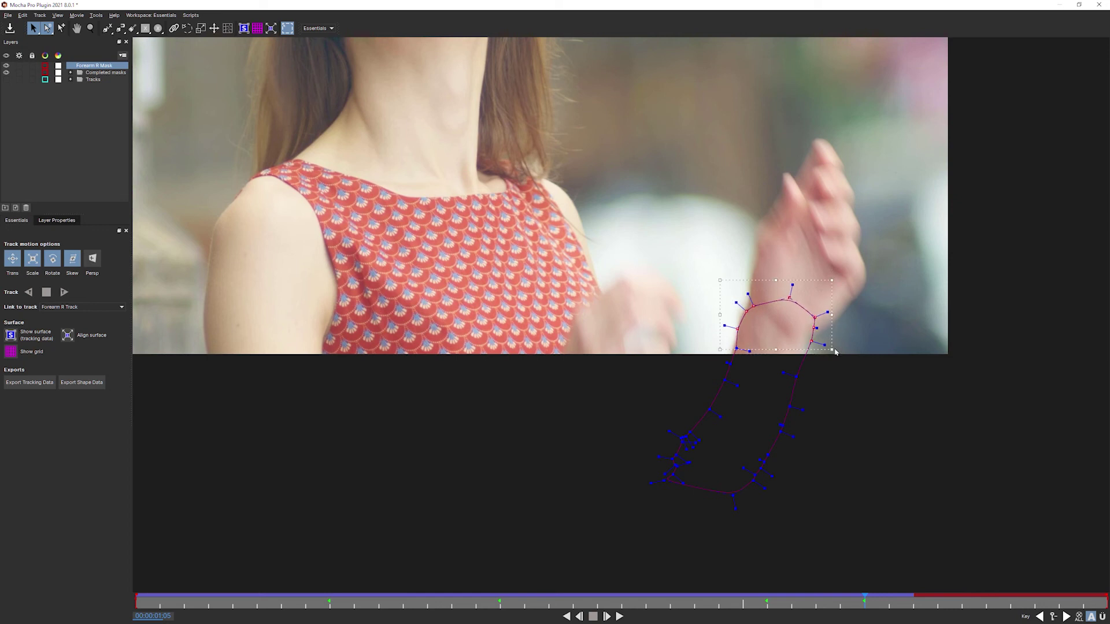
drag(829, 350, 827, 350)
Review the mask back to 00:00:01:01, and at 00:00:01:06 nudge the inner wrist corner points to fit the arm.
drag(863, 600, 770, 596)
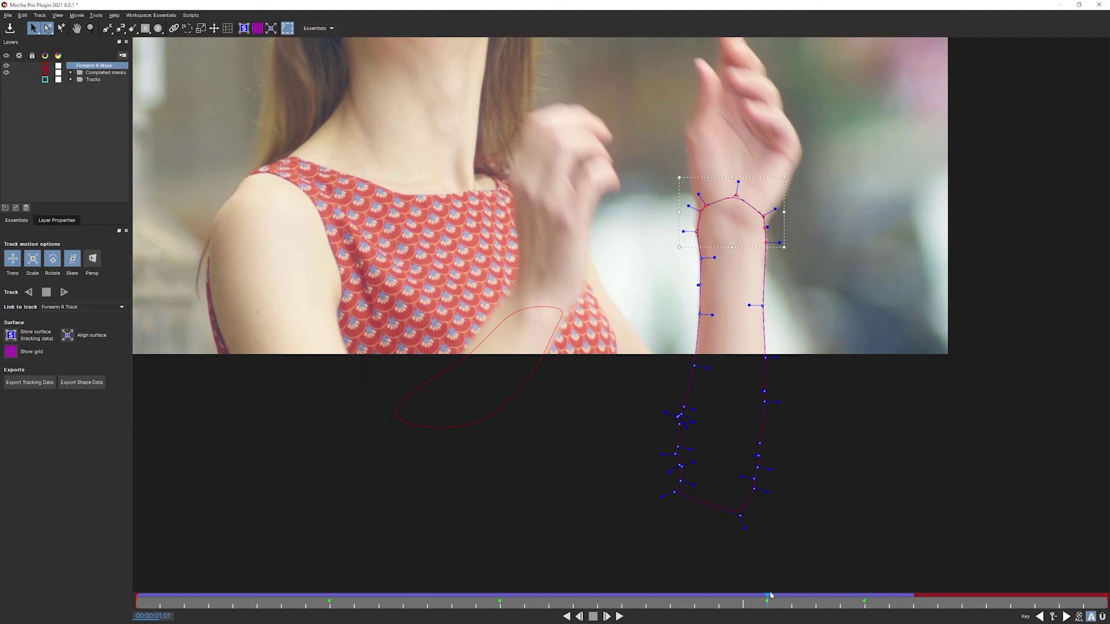
drag(836, 607, 890, 599)
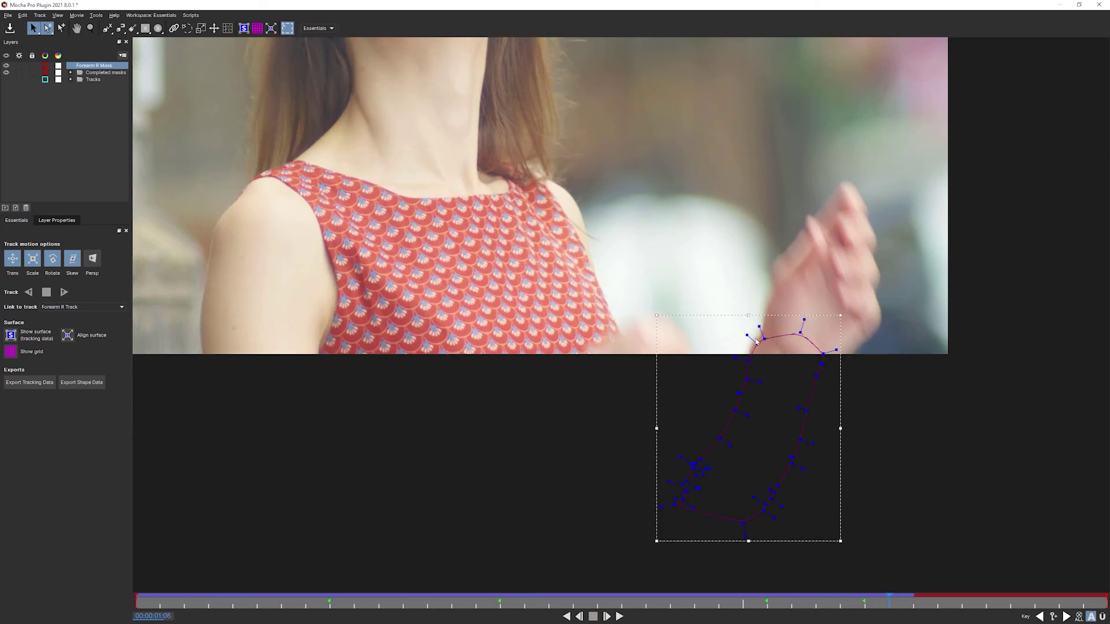
click(755, 342)
click(756, 343)
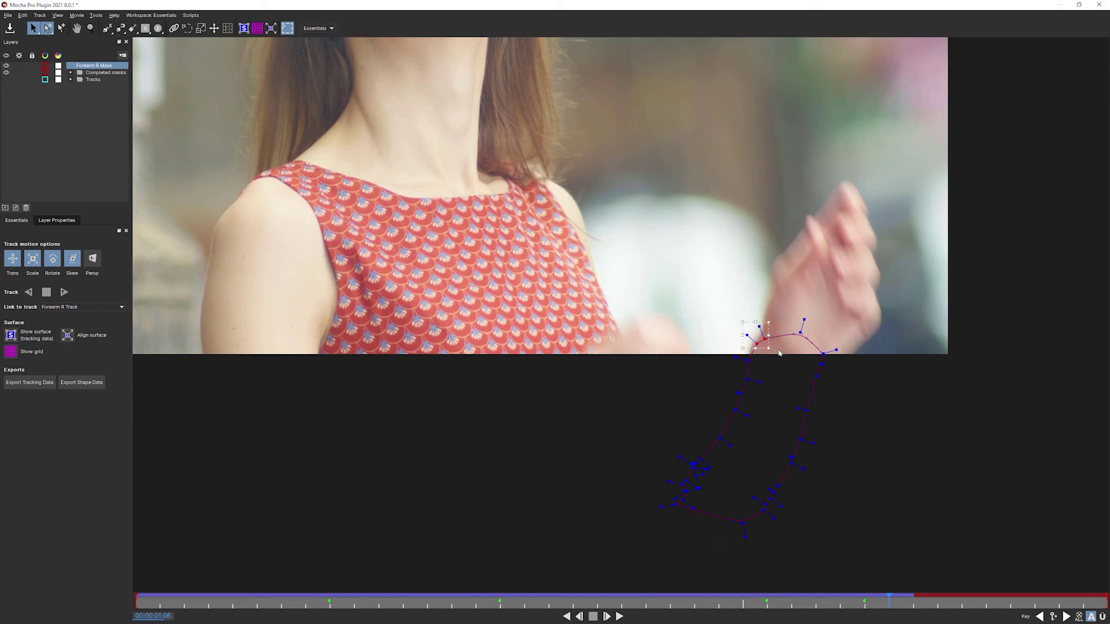
drag(769, 344, 765, 337)
At 00:00:01:07, move the whole forearm mask down past the footage's lower edge and set the layer's out point there.
drag(888, 602, 914, 598)
click(867, 447)
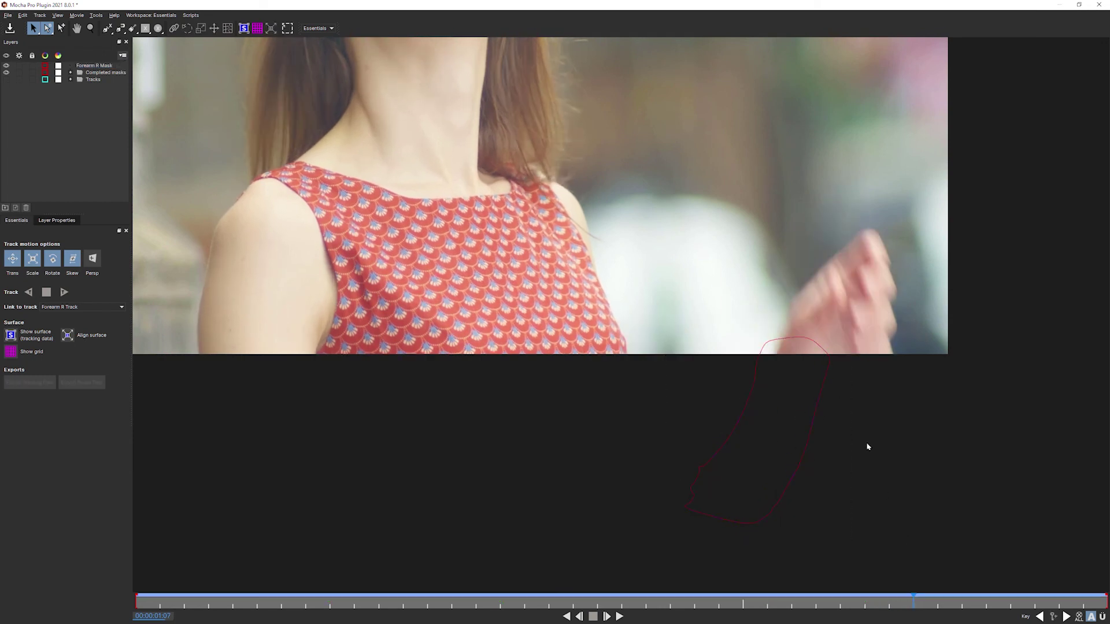
click(824, 397)
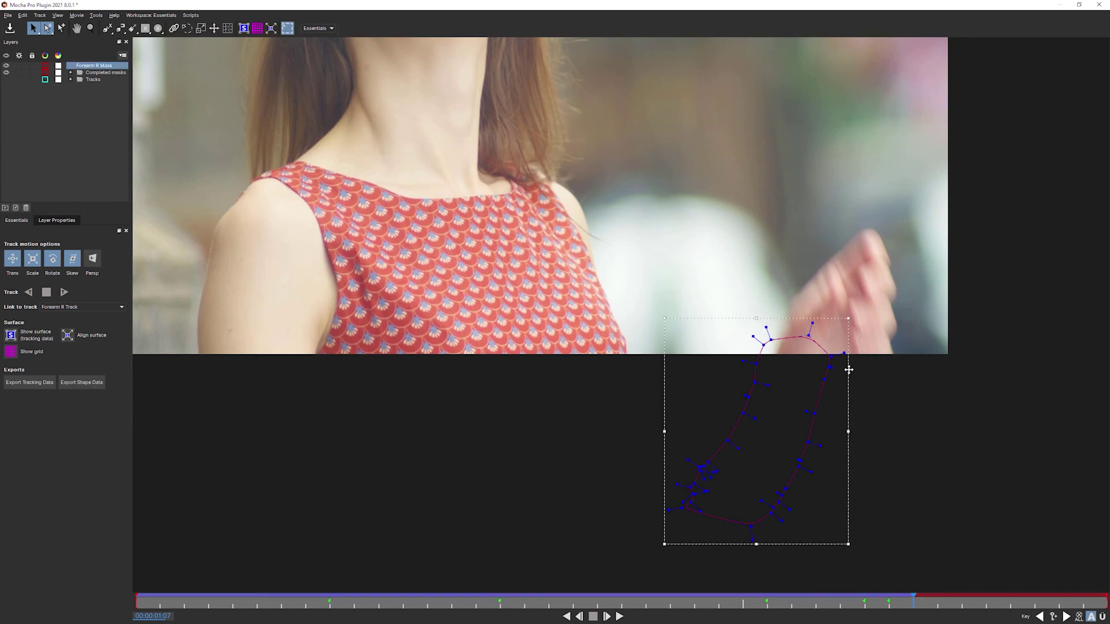
drag(850, 372, 855, 388)
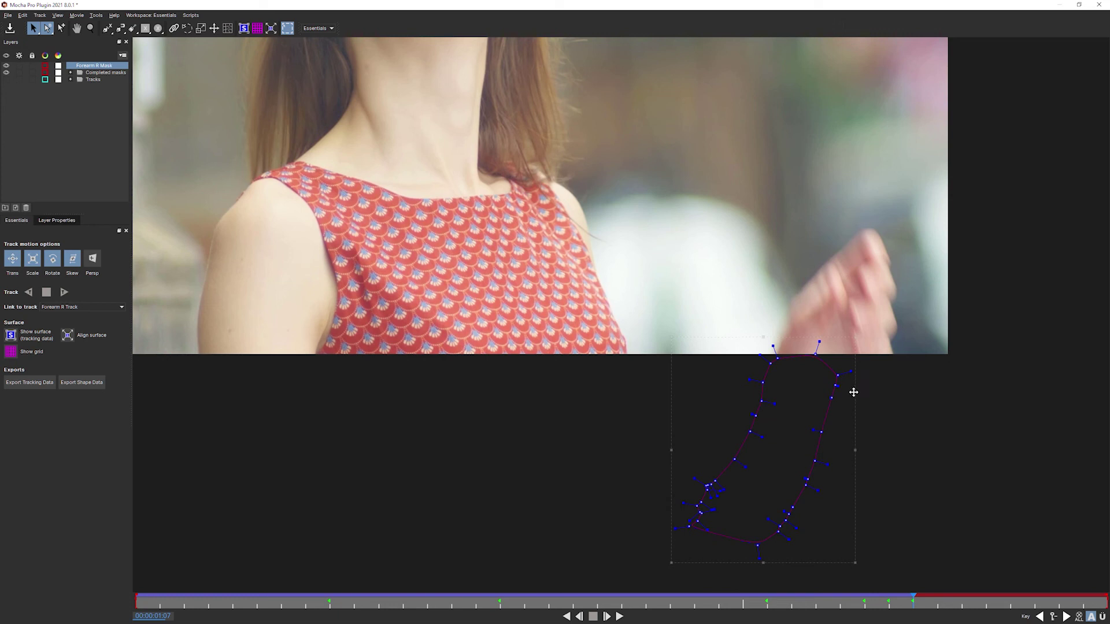
click(63, 221)
click(122, 245)
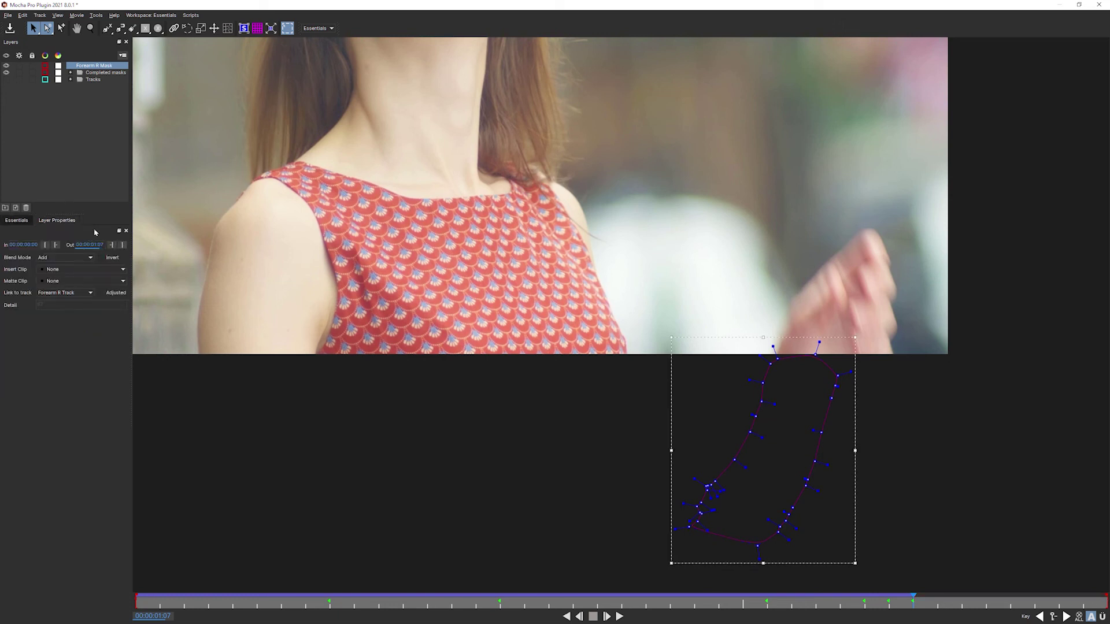
Reposition the outer edge point below the wrist at 00:00:01:05 and 00:00:01:03 so the mask follows the arm smoothly.
drag(918, 610, 841, 606)
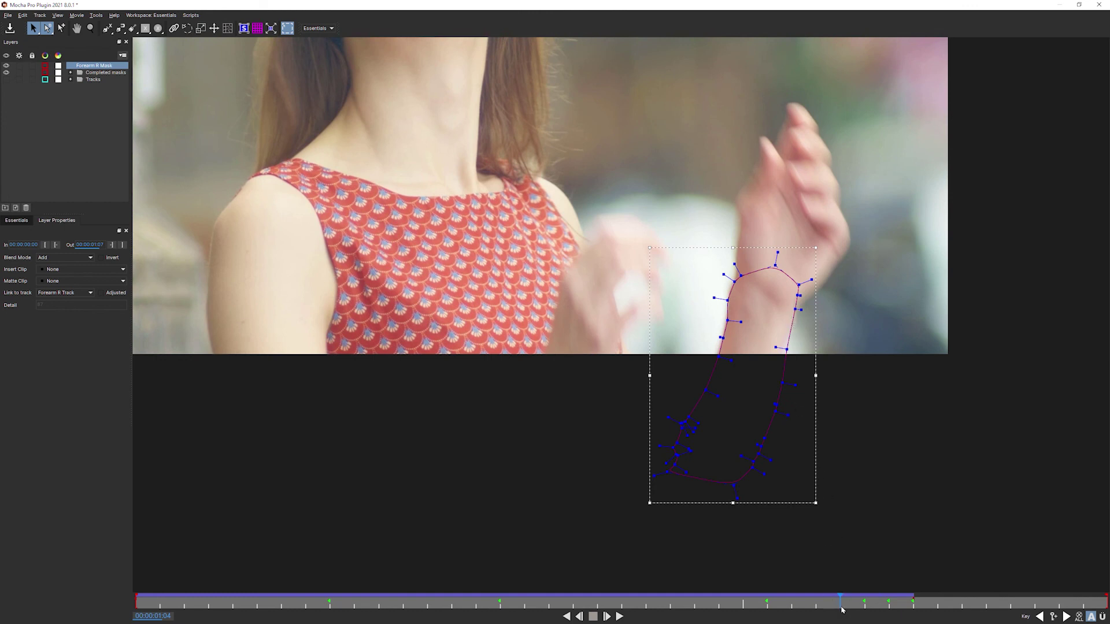
mouse_move(840, 604)
mouse_down()
mouse_move(755, 601)
mouse_move(861, 608)
mouse_up()
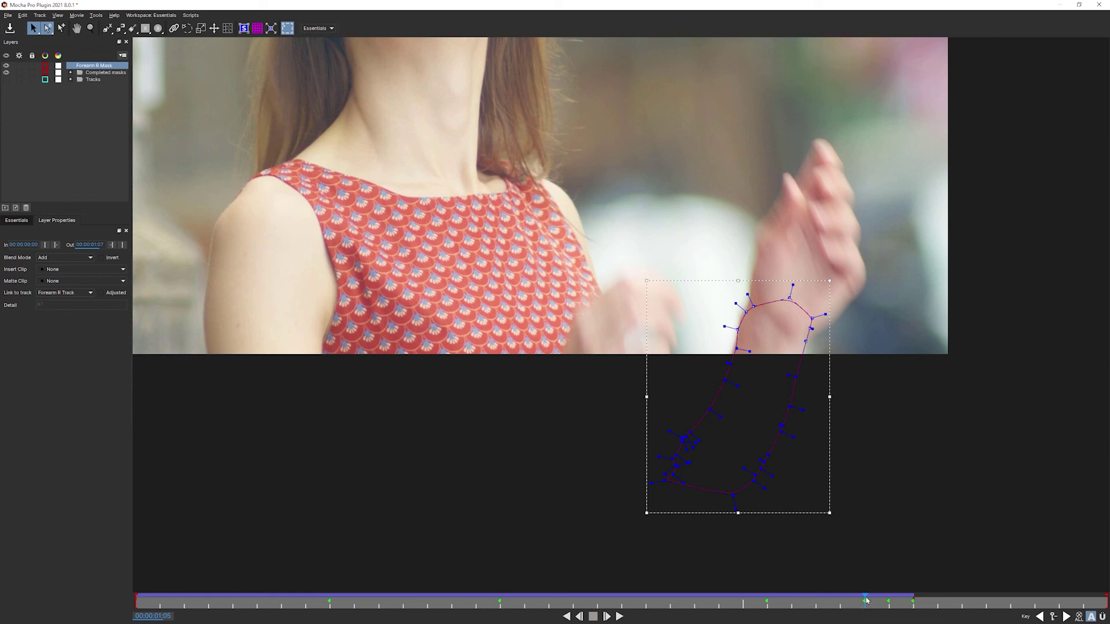
drag(866, 601, 766, 600)
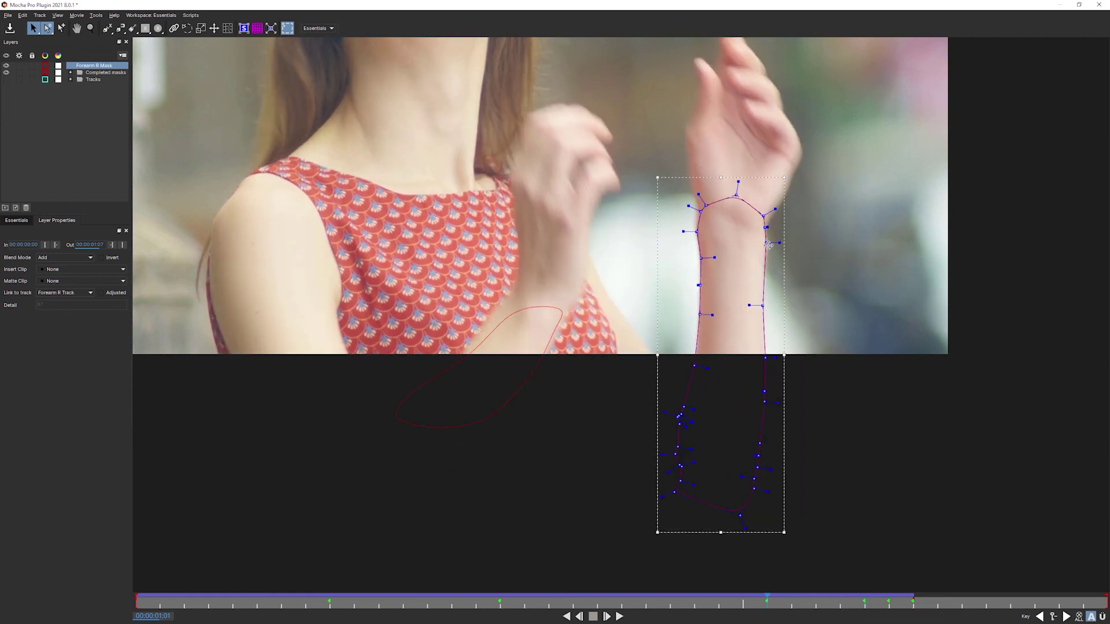
click(766, 244)
drag(768, 600, 866, 601)
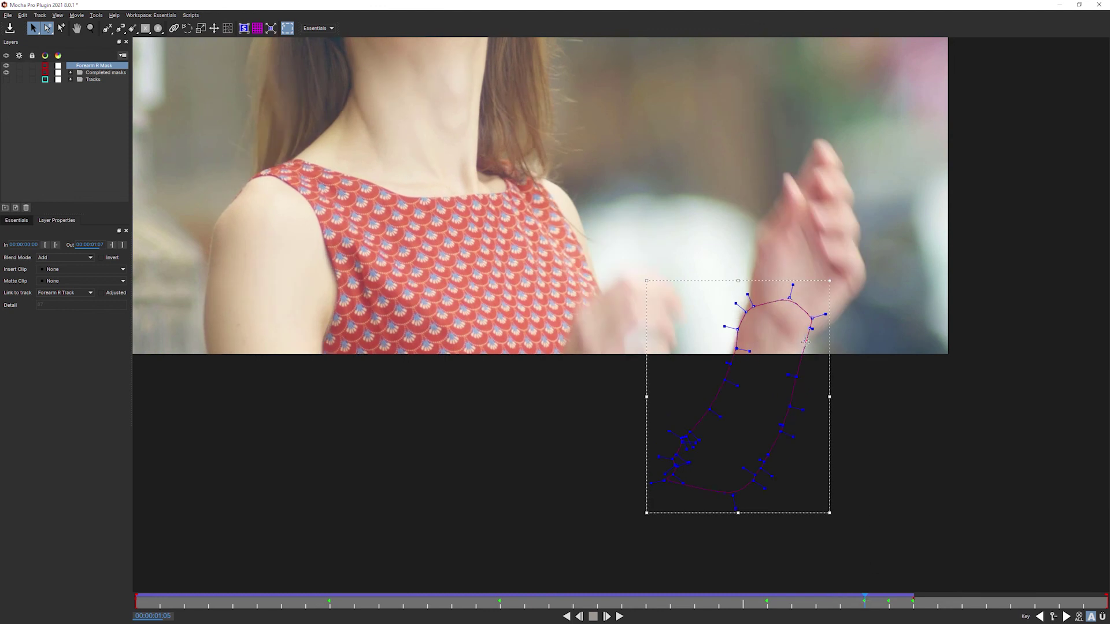
drag(805, 341, 806, 351)
drag(865, 601, 821, 611)
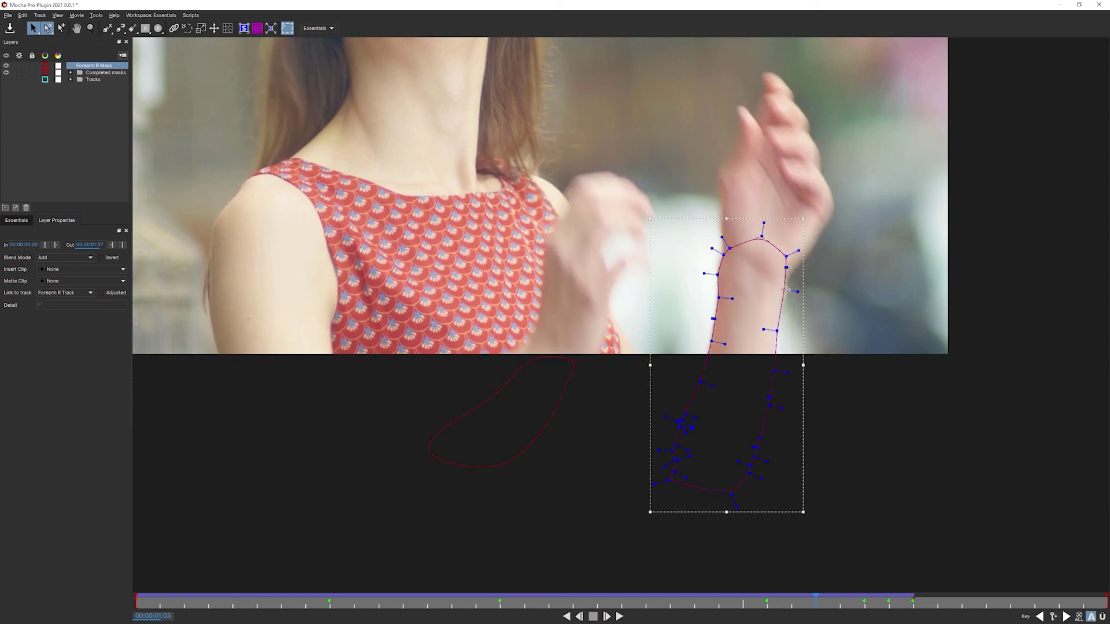
drag(784, 289, 787, 293)
Scrub and play through the clip, zoomed in and with the full frame fitted, to check how both forearm masks follow the arms.
drag(808, 599, 282, 601)
drag(159, 605, 873, 605)
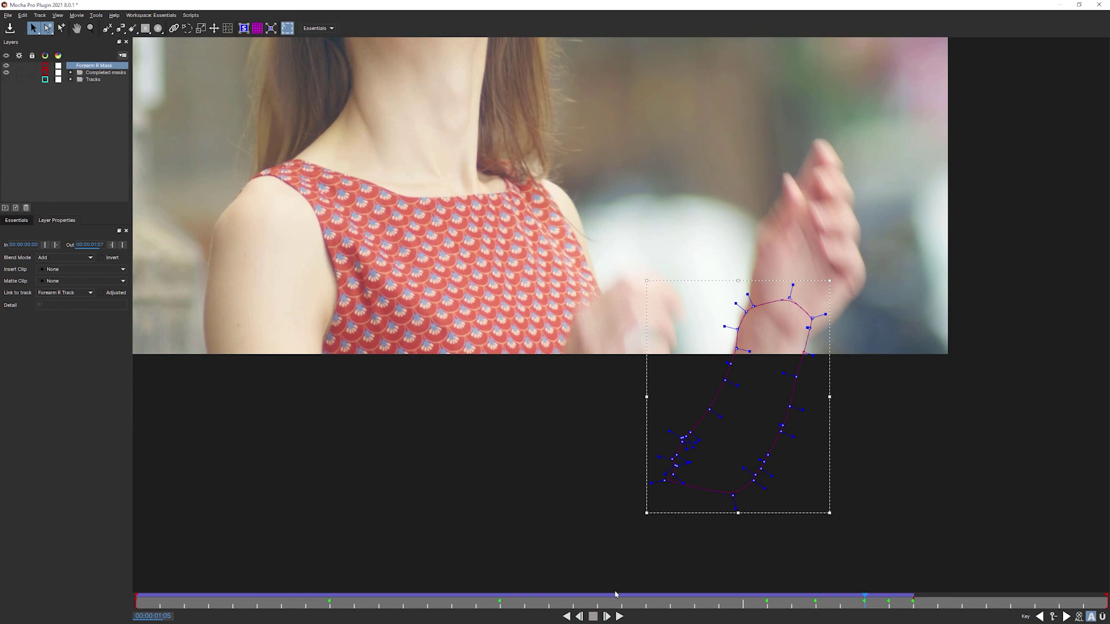
click(619, 616)
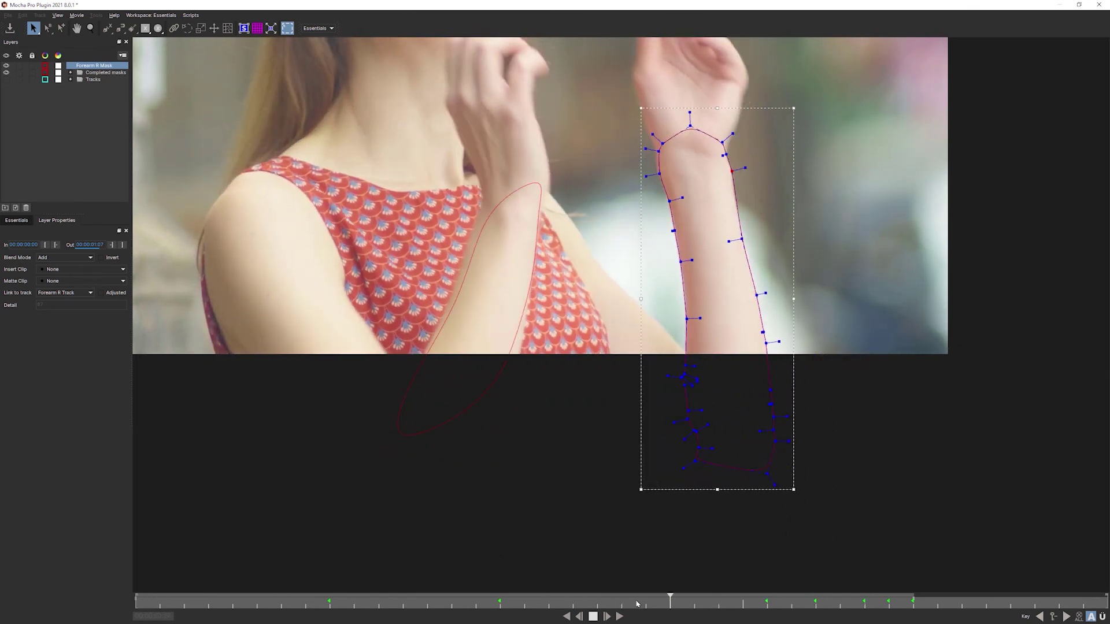
key(space)
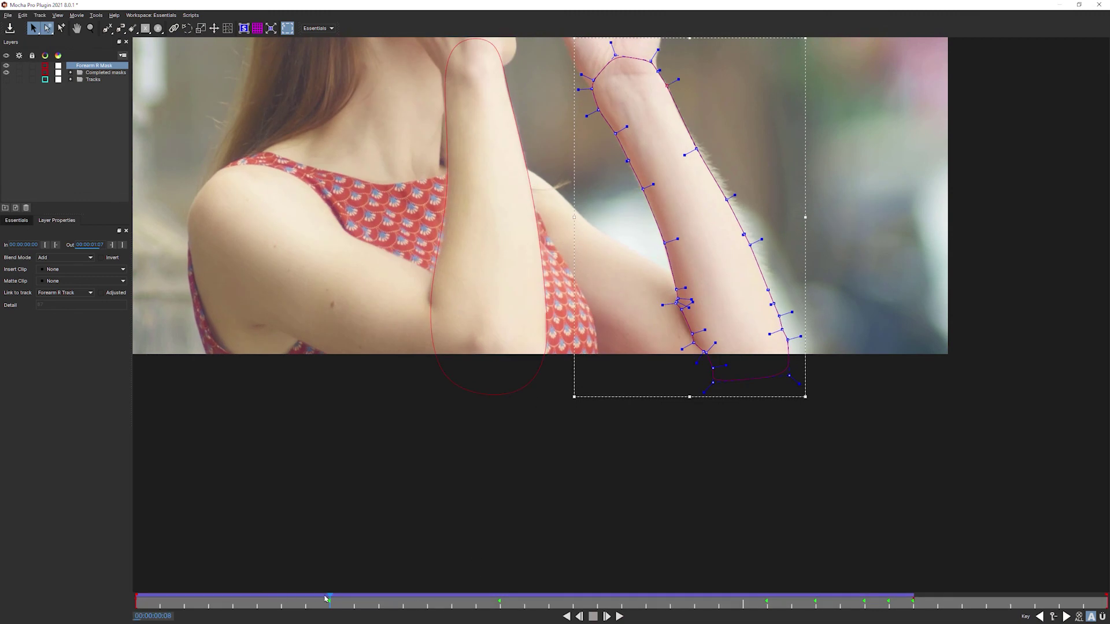
drag(297, 598, 476, 591)
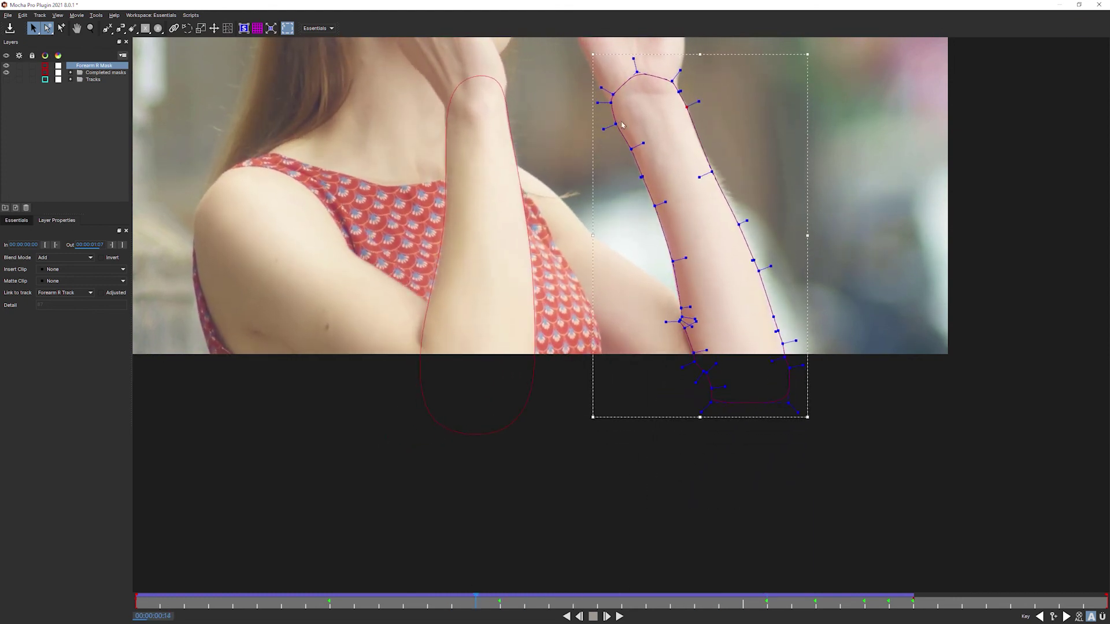
drag(476, 601, 884, 577)
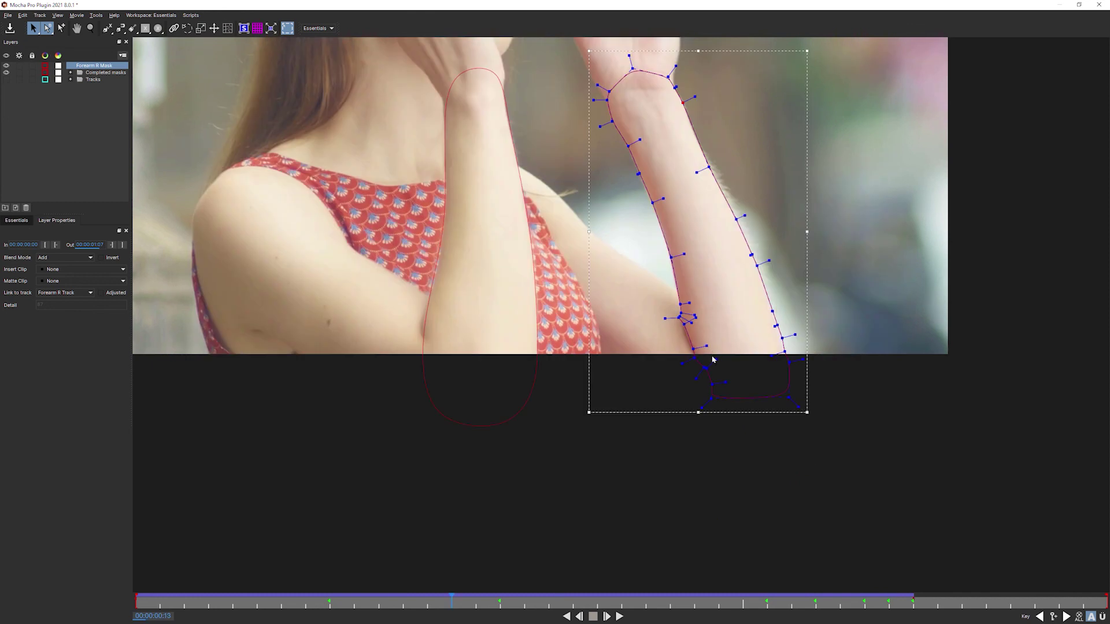
key(asterisk)
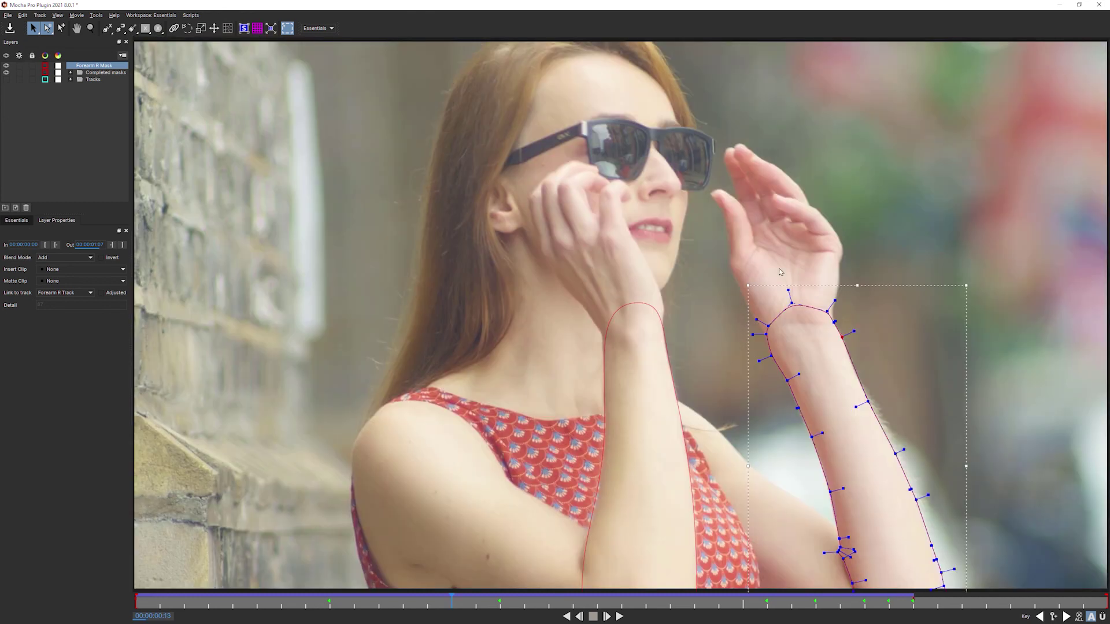
click(618, 617)
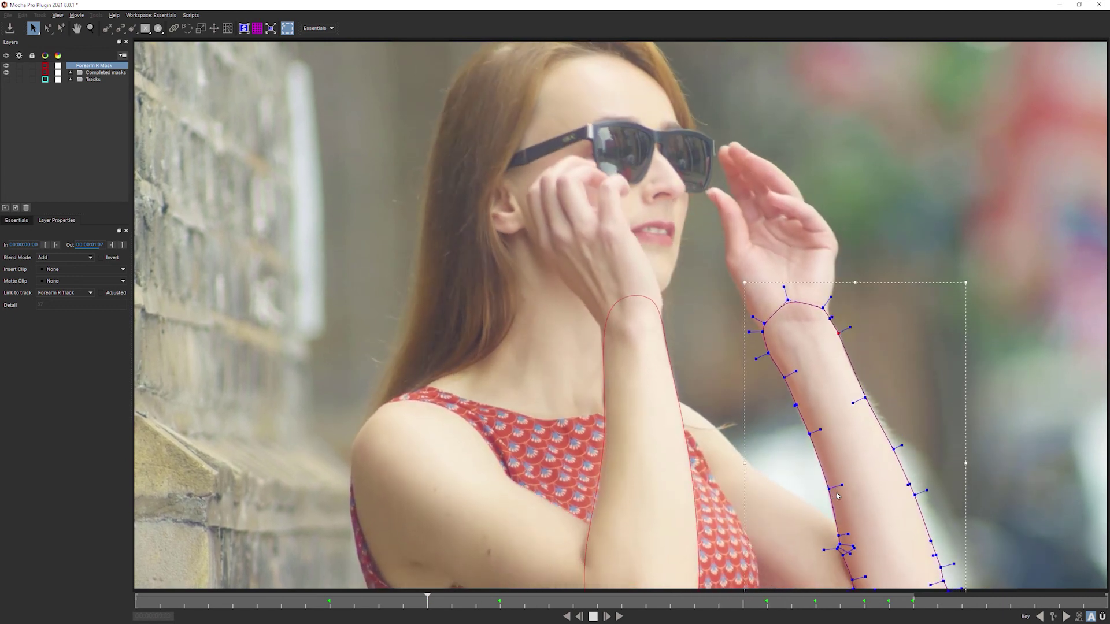
key(space)
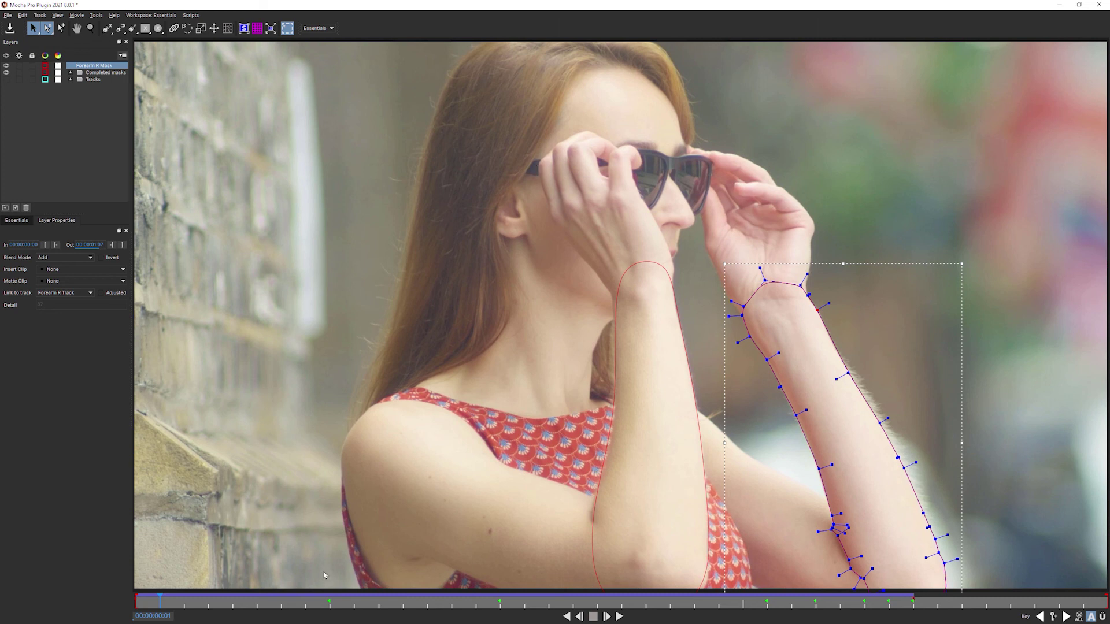
drag(303, 601, 408, 606)
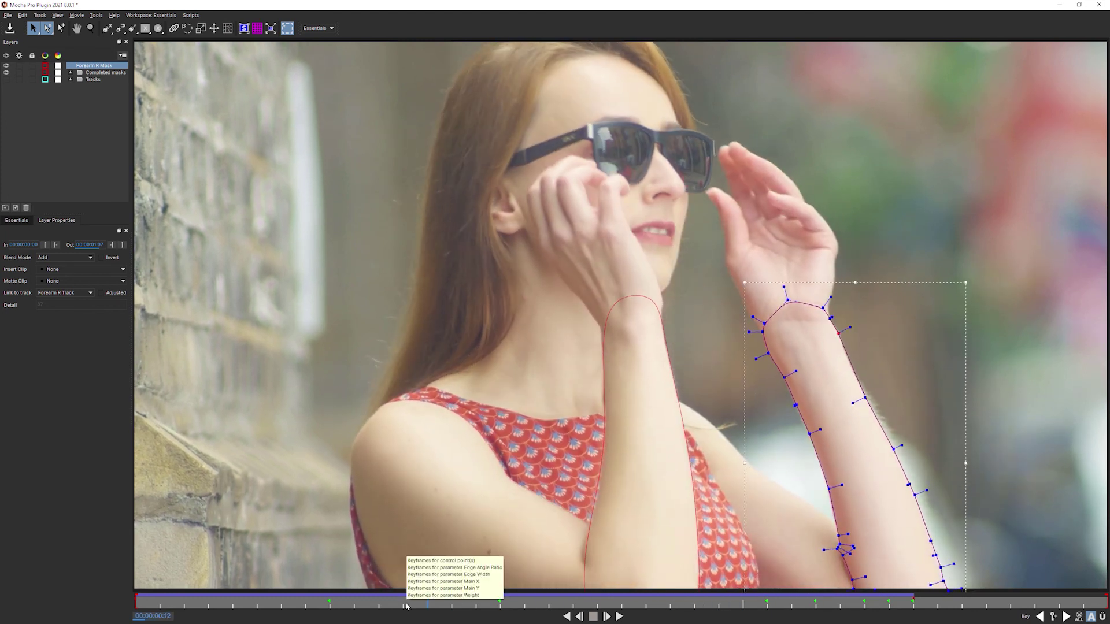